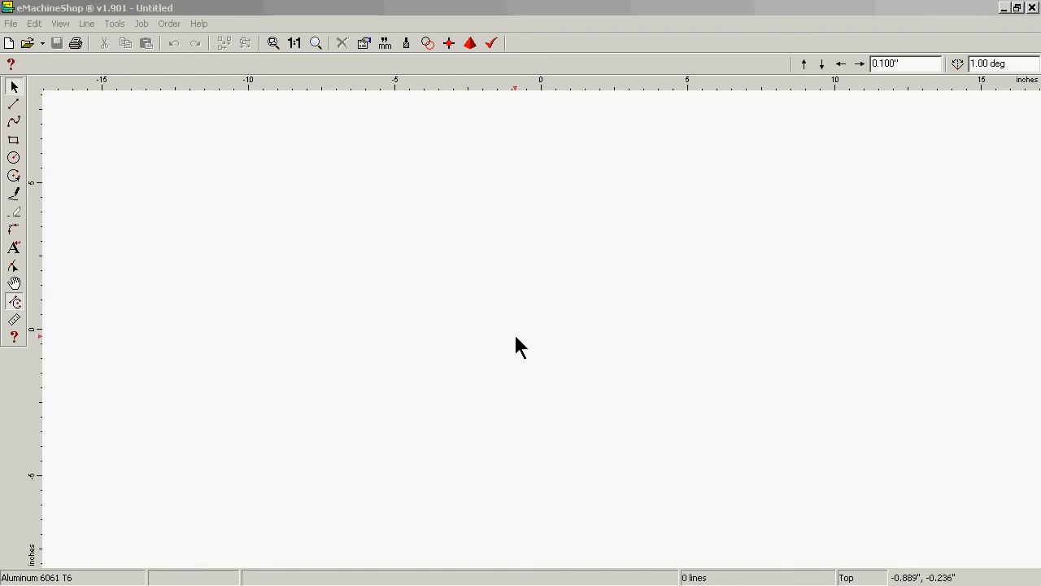
# Add a text object reading "test" to the drawing and change its machining option to Auto.
pyautogui.click(14, 249)
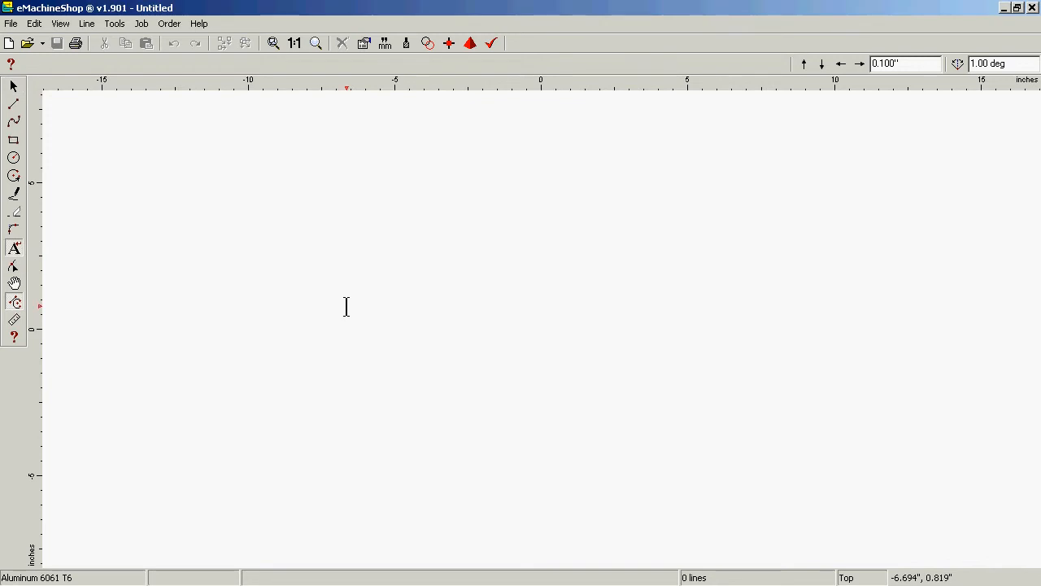
pyautogui.click(356, 274)
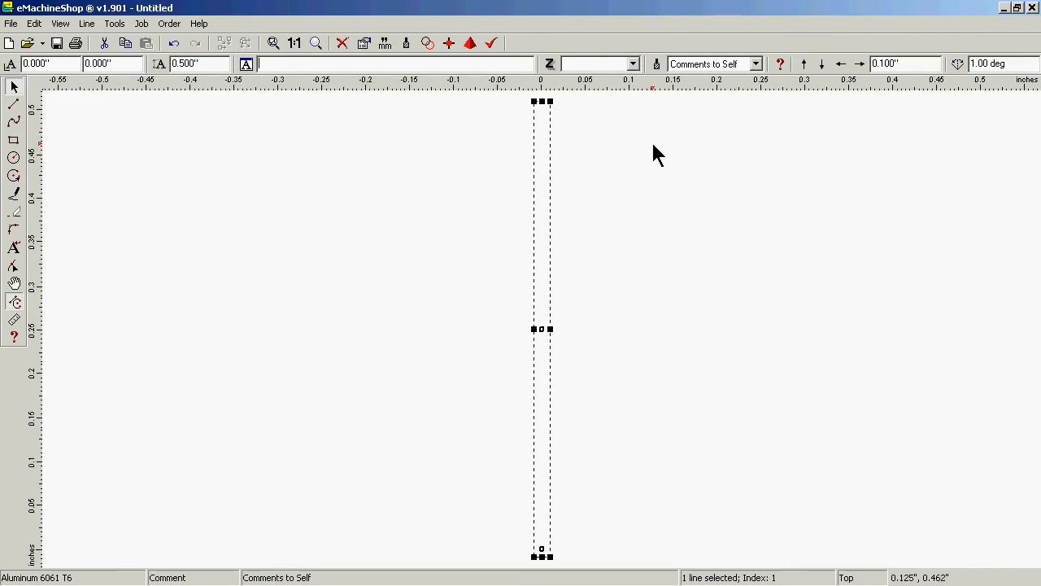
pyautogui.click(755, 64)
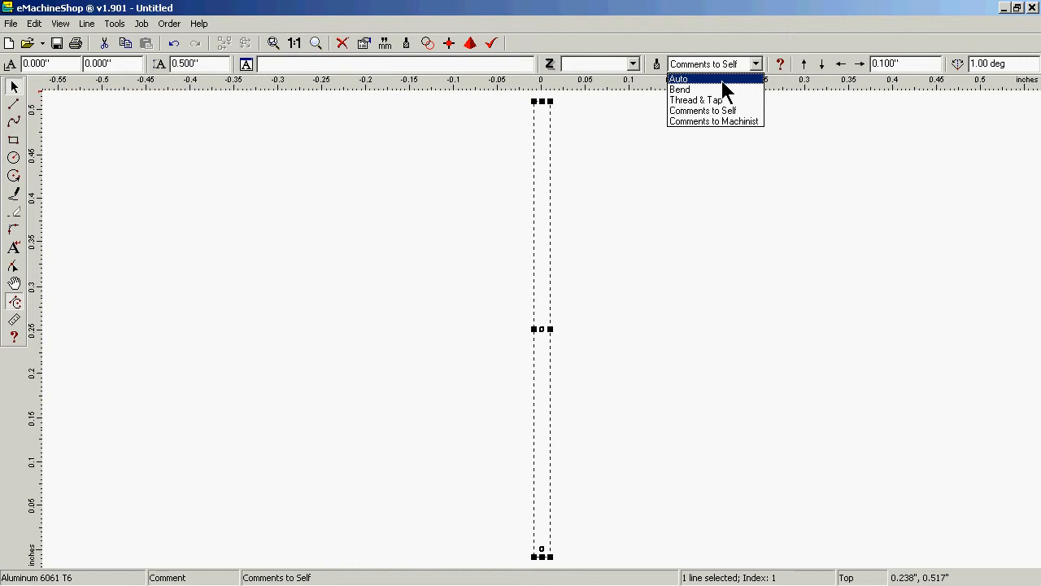
pyautogui.click(369, 67)
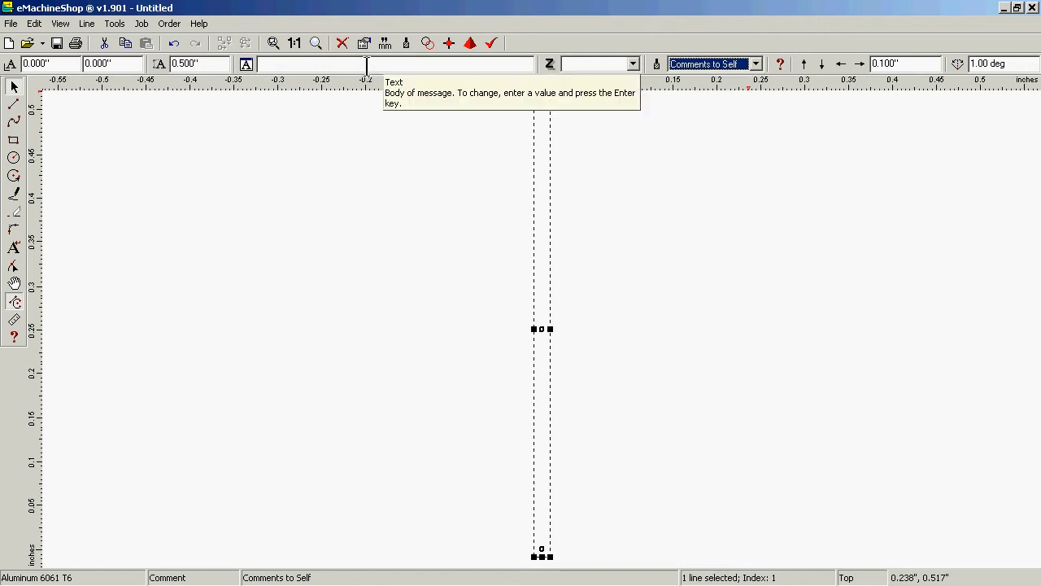
pyautogui.click(367, 66)
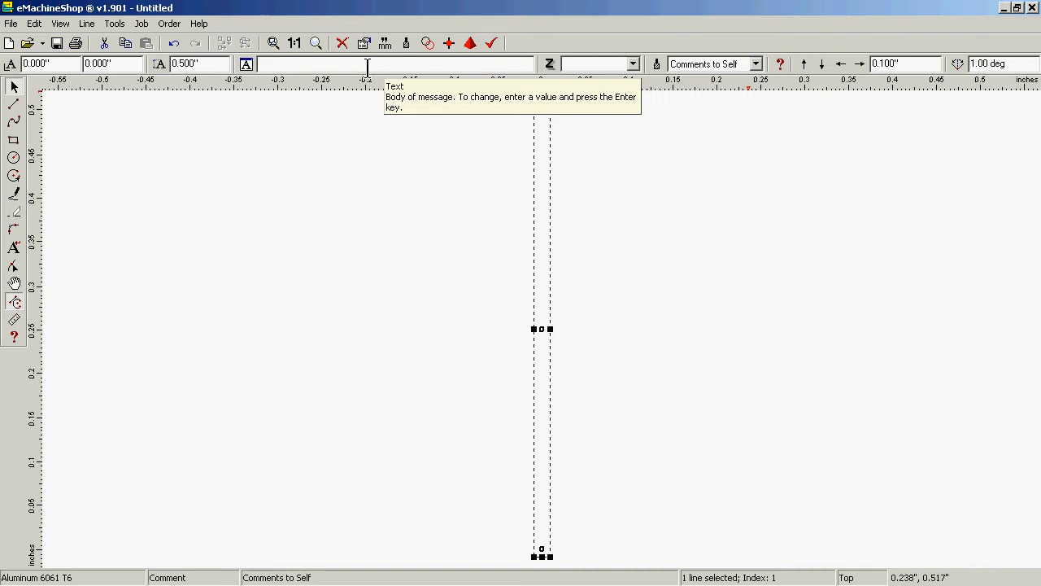
pyautogui.write('test')
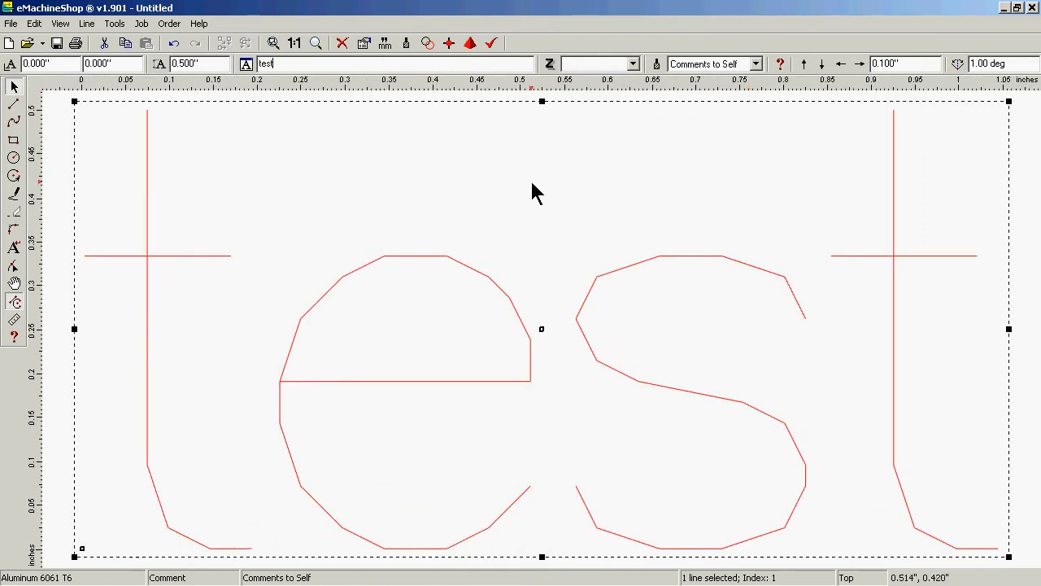
pyautogui.click(756, 64)
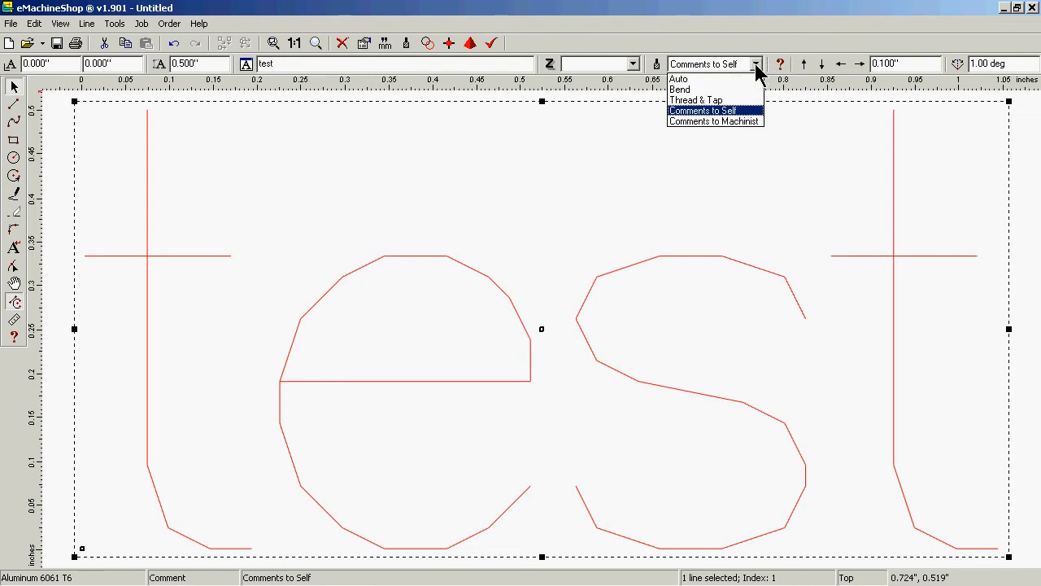
pyautogui.click(710, 81)
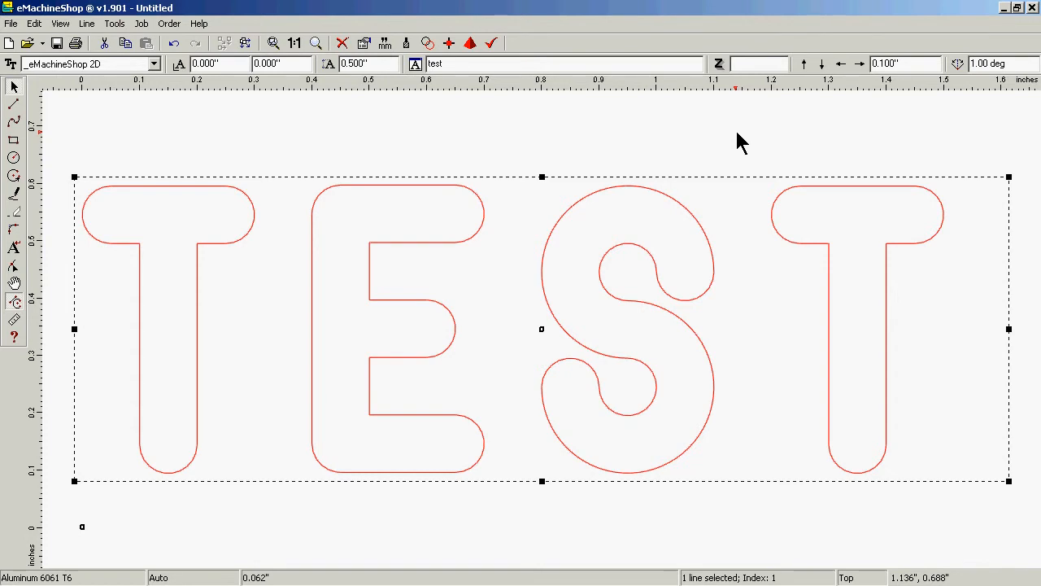
pyautogui.moveTo(763, 63)
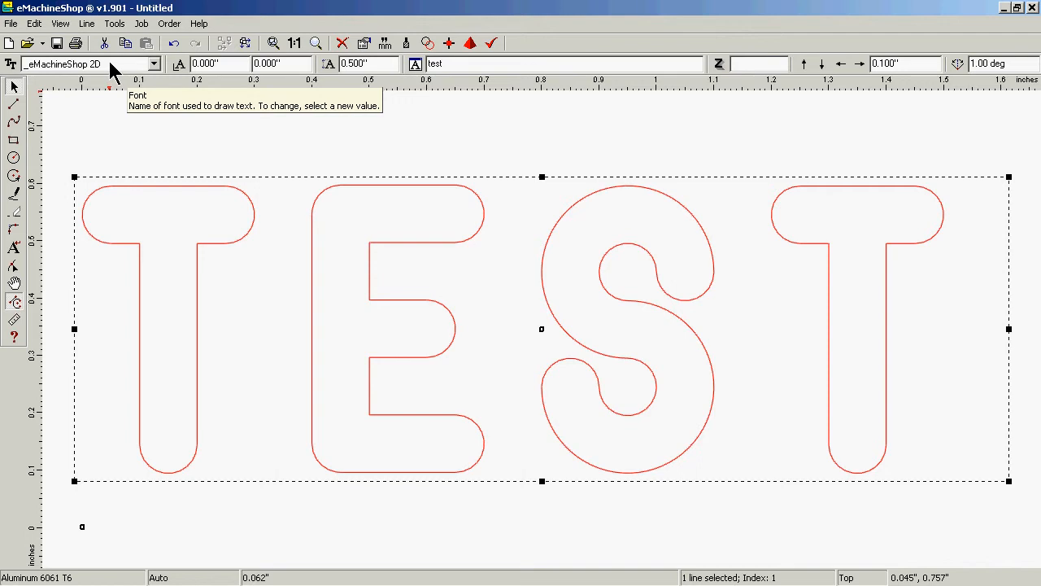
pyautogui.click(154, 64)
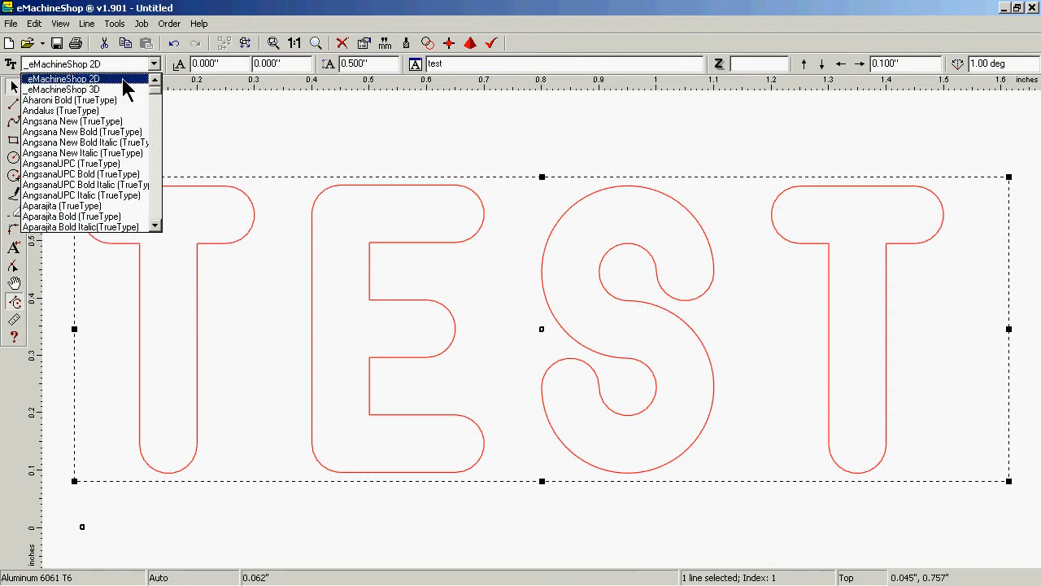
pyautogui.click(238, 129)
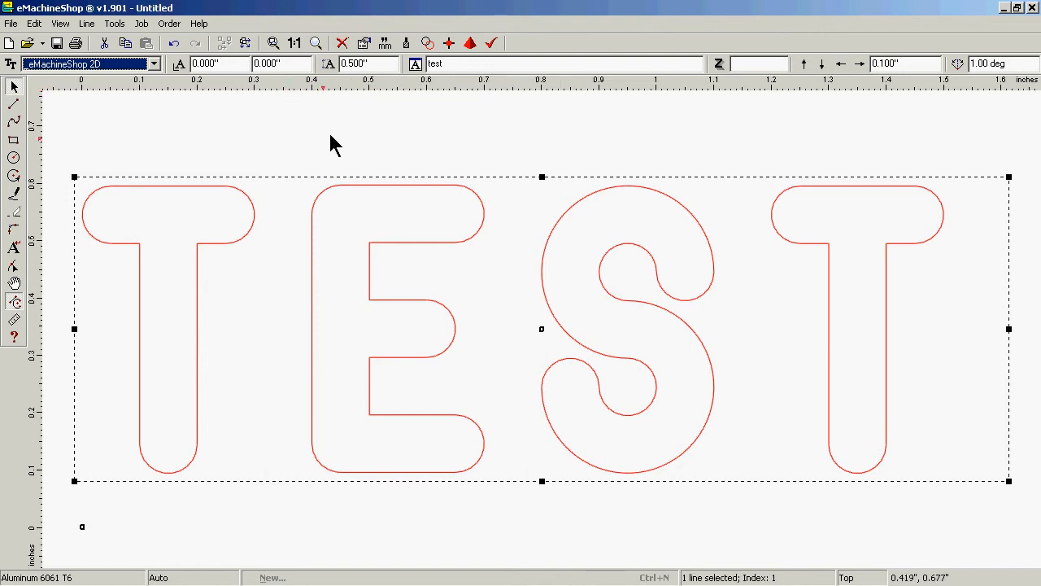
pyautogui.click(377, 68)
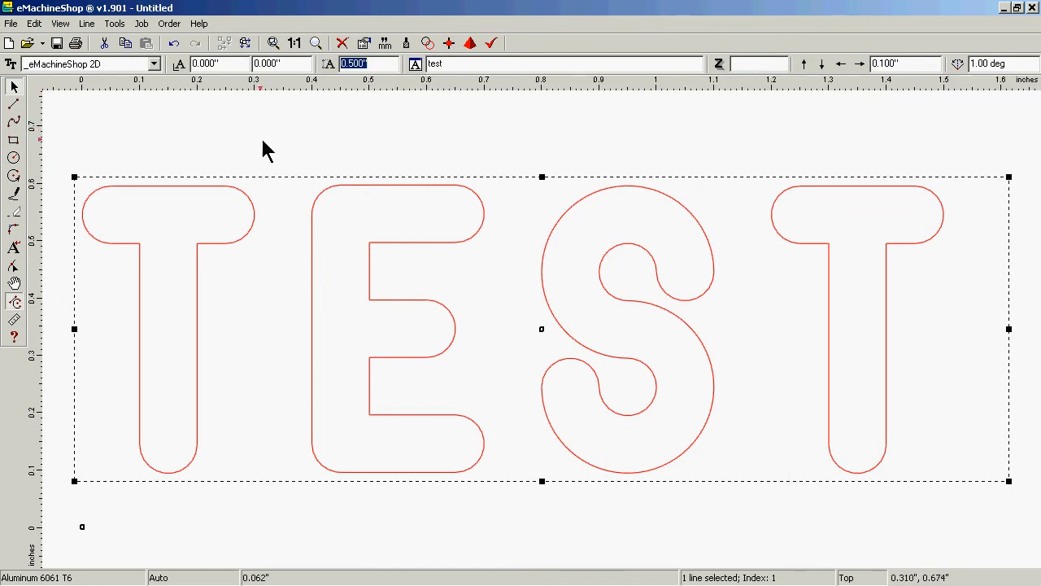
# Replace the text's content with "0" and deselect it.
pyautogui.doubleClick(457, 63)
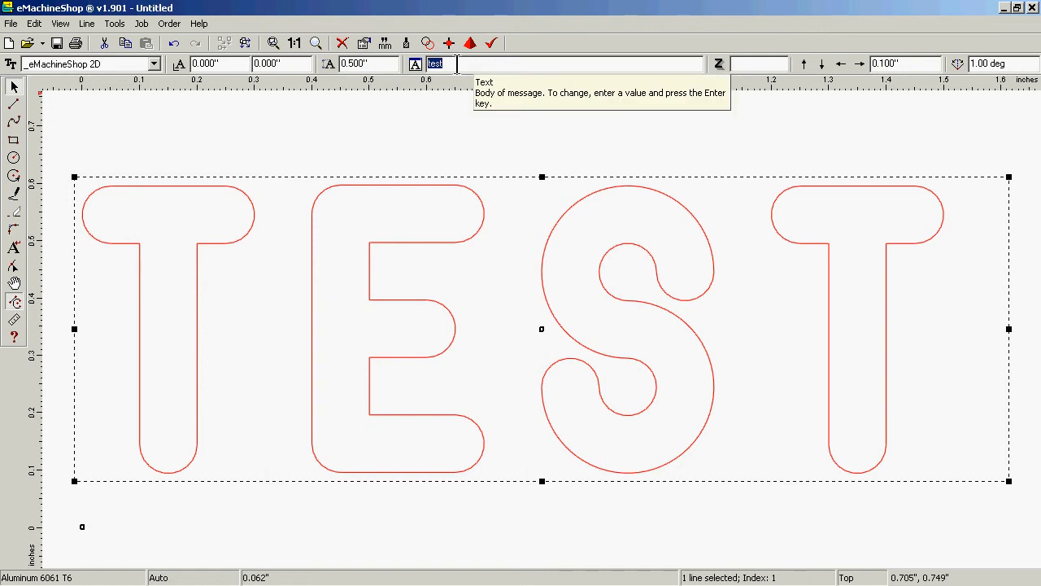
pyautogui.write('0')
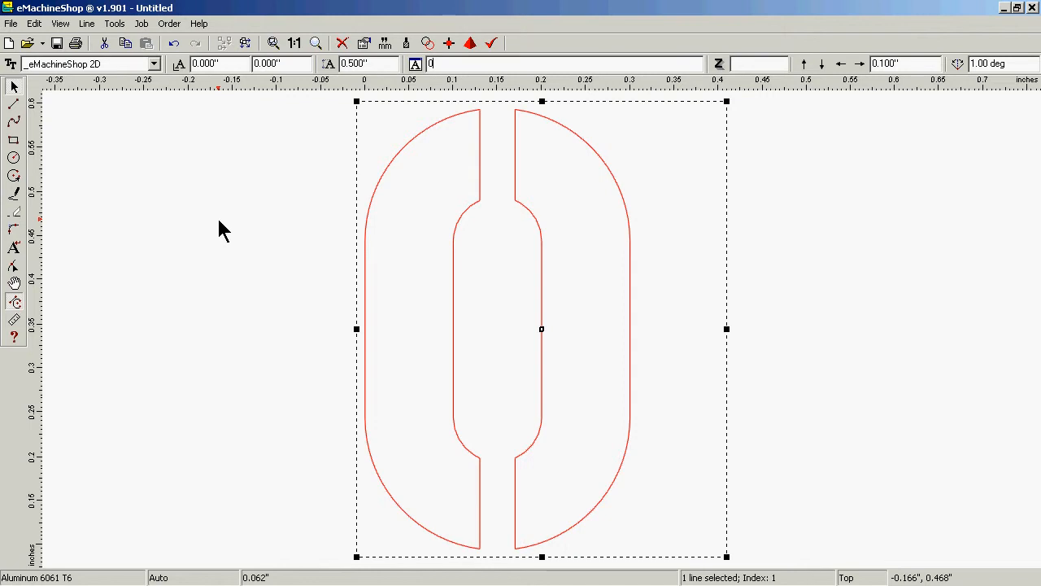
pyautogui.press('Escape')
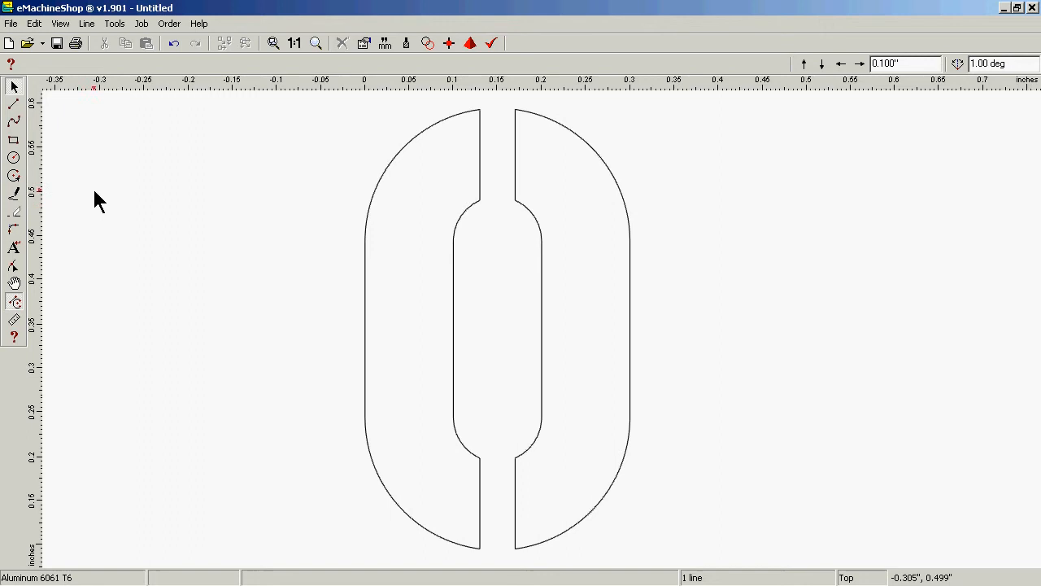
# Draw a circle about 0.711" in diameter enclosing the 0, centred at about 0.141", 0.340".
pyautogui.click(16, 160)
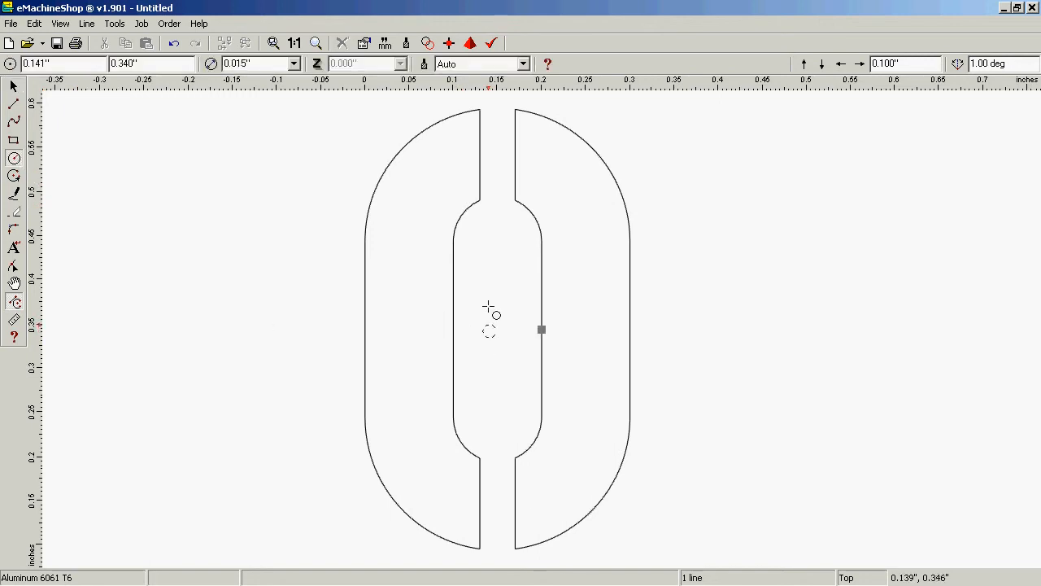
pyautogui.click(542, 329)
pyautogui.click(729, 134)
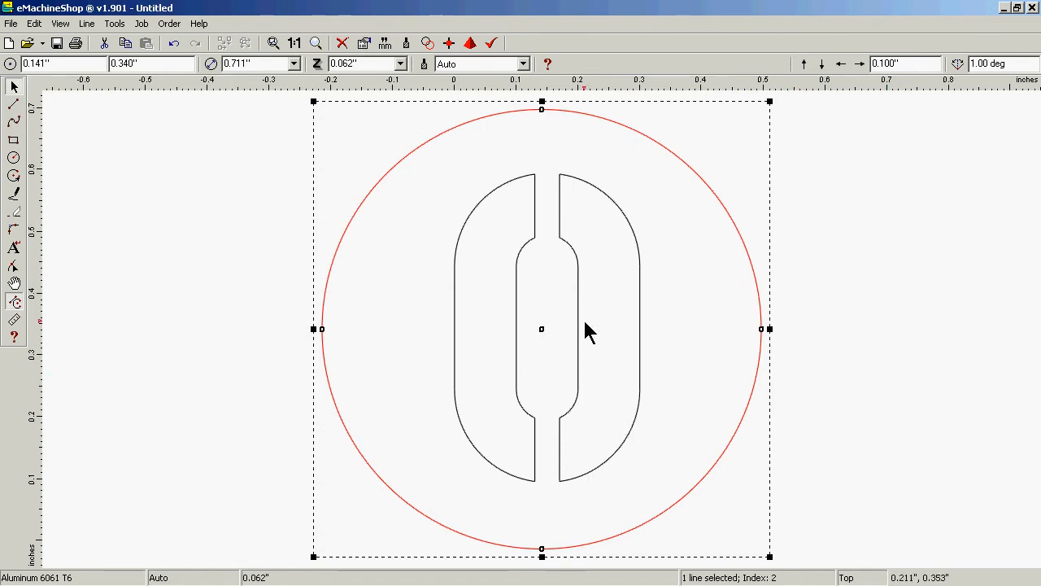
pyautogui.click(843, 261)
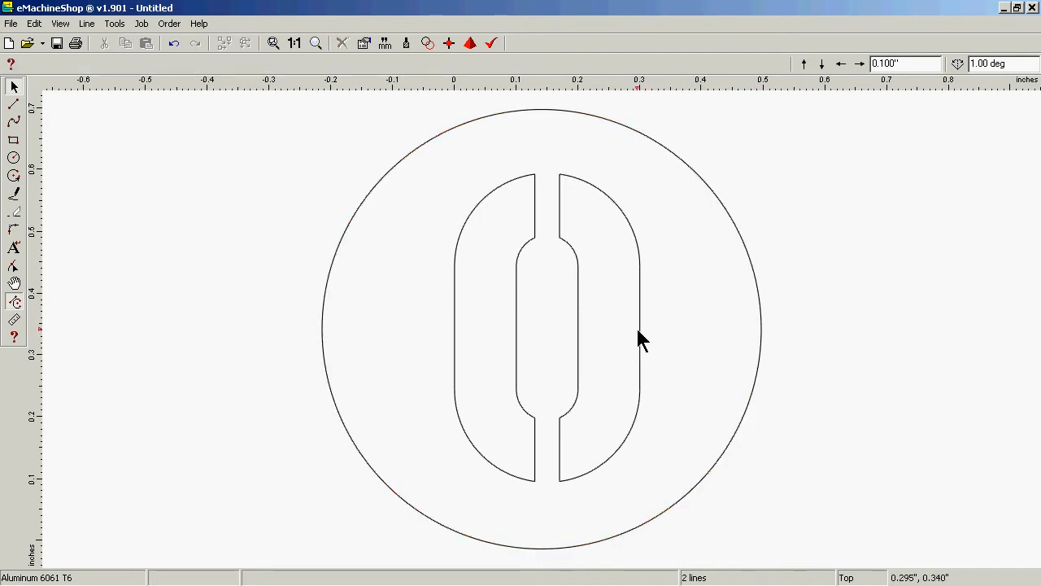
# Move the 0 so its snap point sits on the circle's centre, and set the nudge step to 0.005".
pyautogui.moveTo(638, 331); pyautogui.dragTo(581, 325)
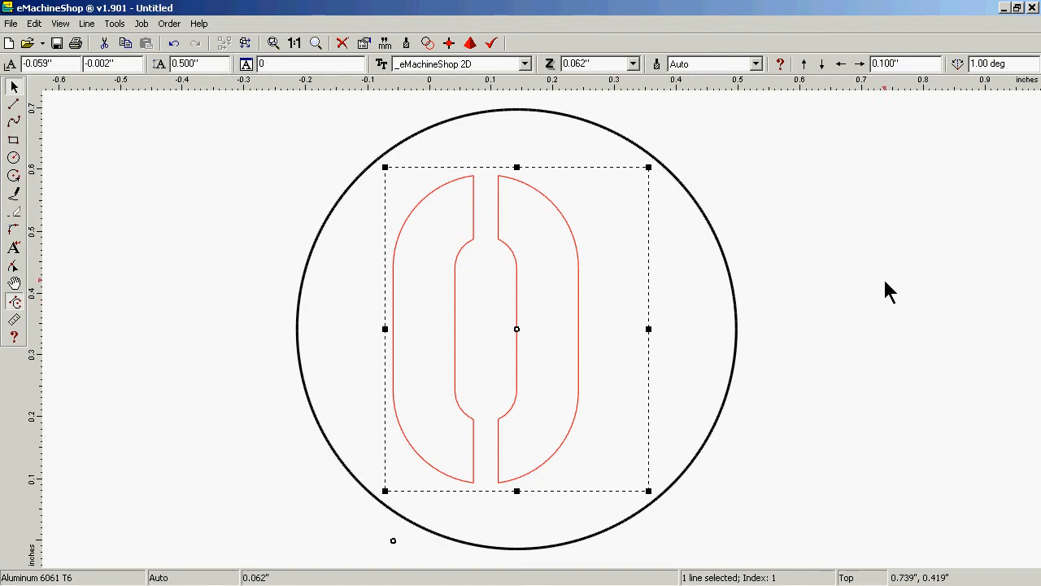
pyautogui.doubleClick(895, 63)
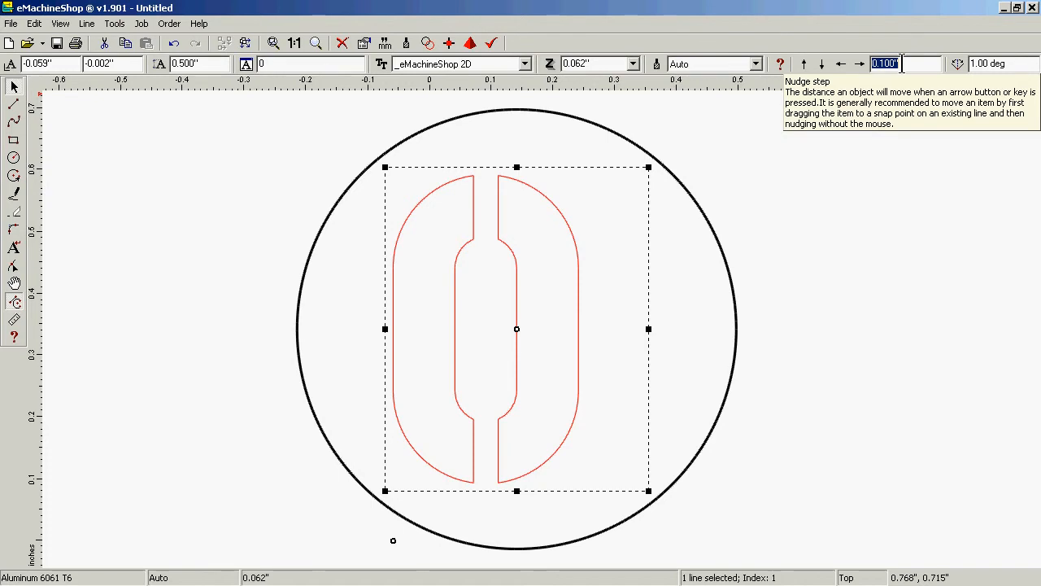
pyautogui.write('.00')
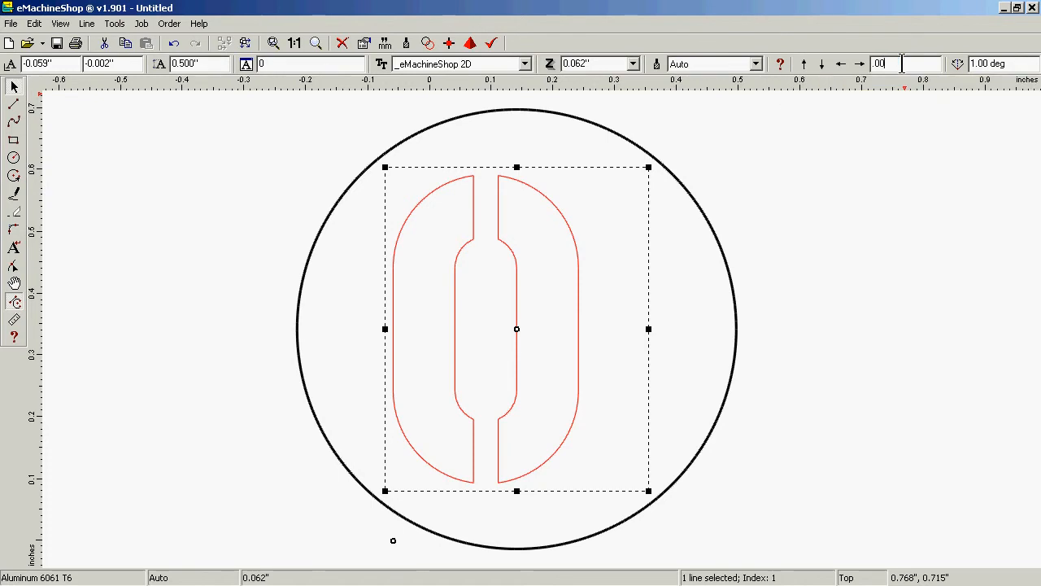
pyautogui.write('5')
pyautogui.press('Return')
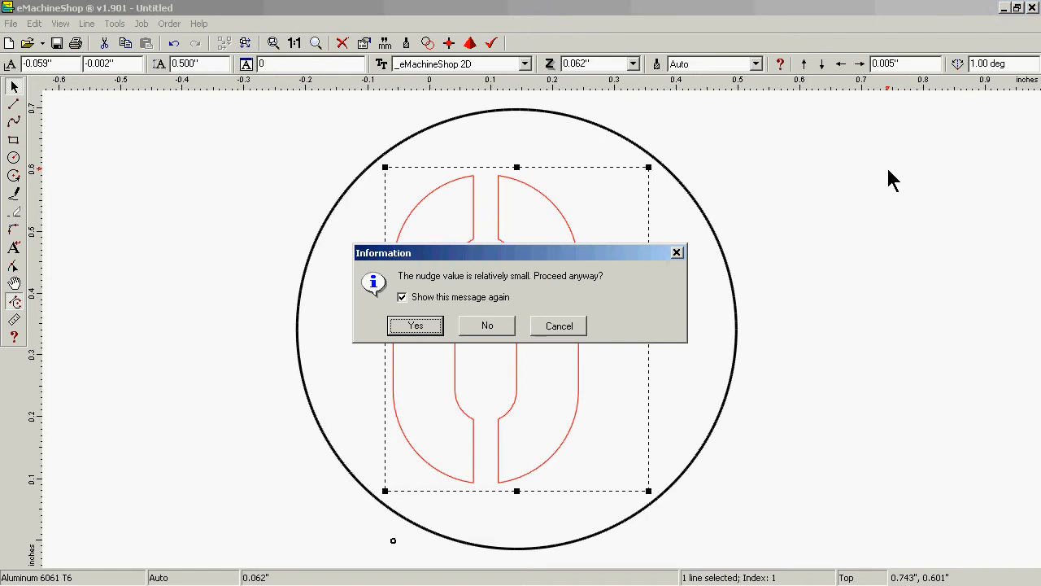
pyautogui.click(415, 325)
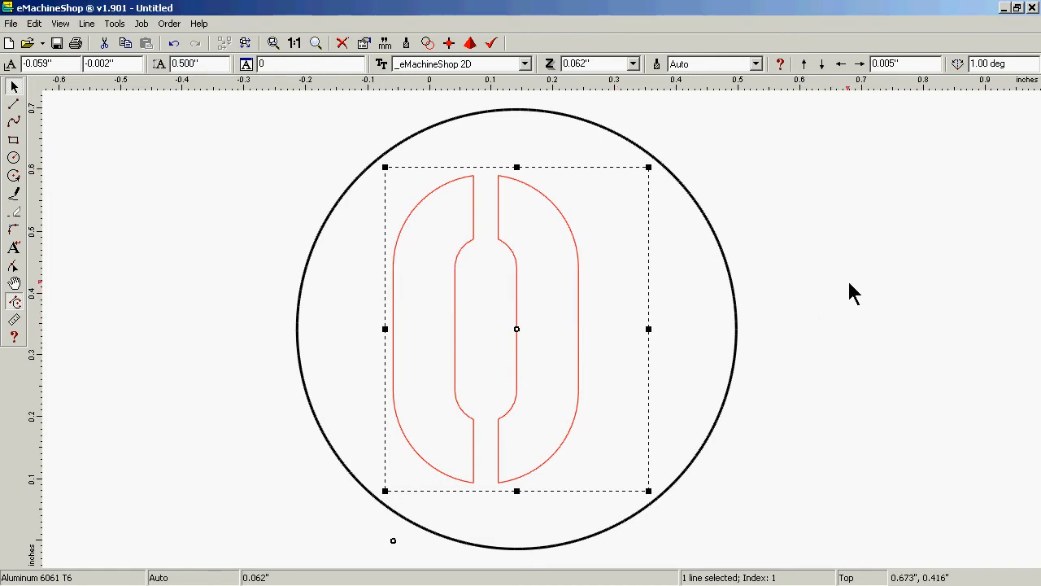
# Nudge the 0 a net 0.045" to the right so it looks centred in the circle, and deselect it.
pyautogui.press('Right')
pyautogui.press('Right')
pyautogui.press('Right')
pyautogui.press('Right')
pyautogui.press('Right')
pyautogui.press('Right')
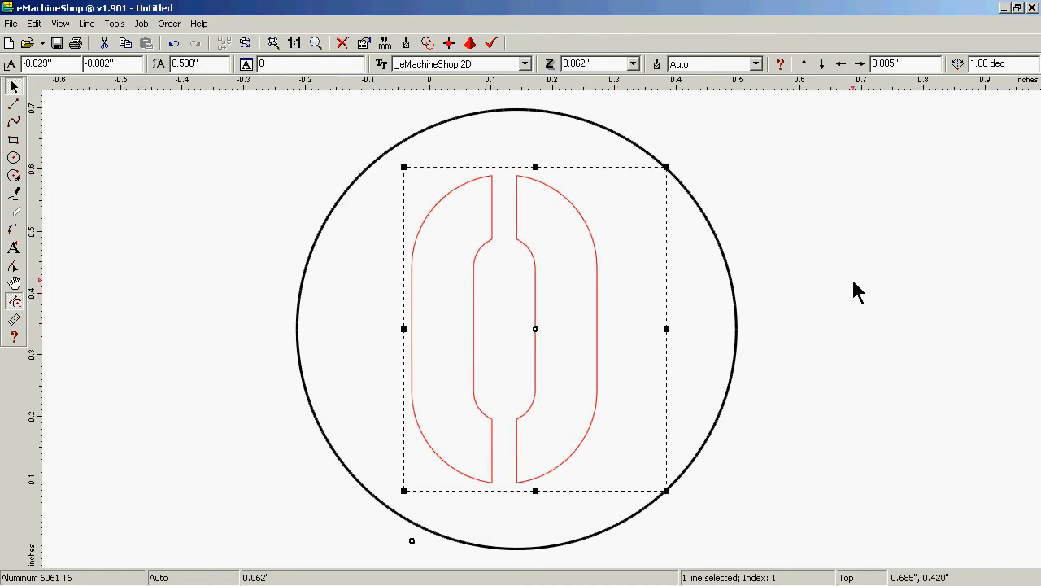
pyautogui.press('Right')
pyautogui.press('Right')
pyautogui.press('Right')
pyautogui.press('Right')
pyautogui.press('Right')
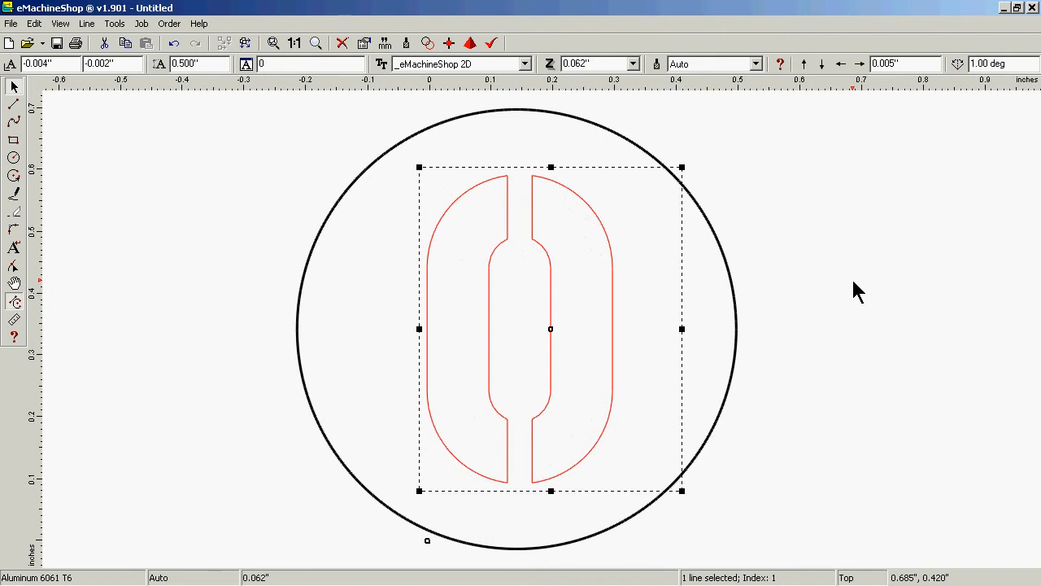
pyautogui.press('Left')
pyautogui.press('Left')
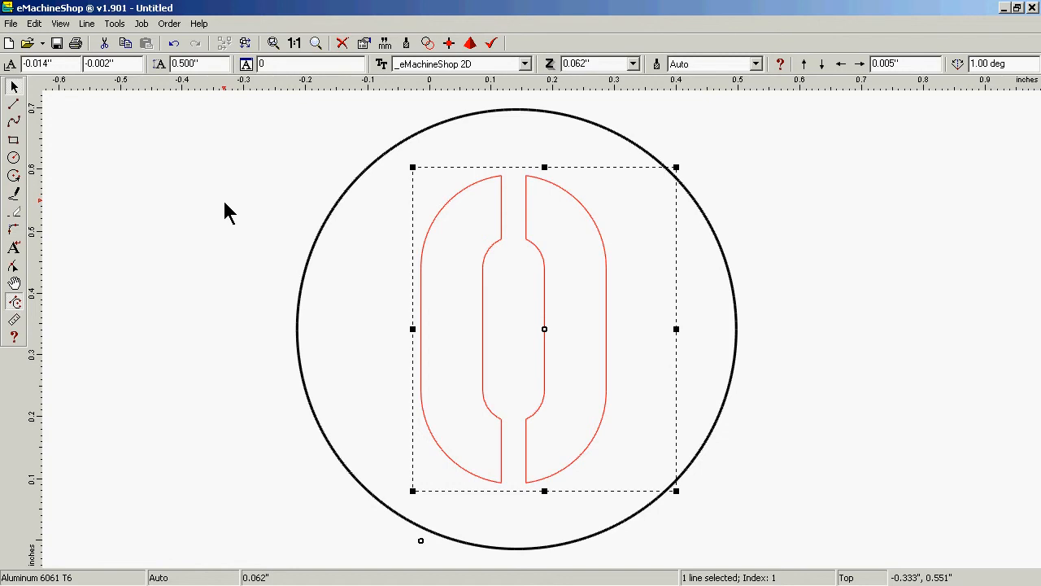
pyautogui.click(158, 199)
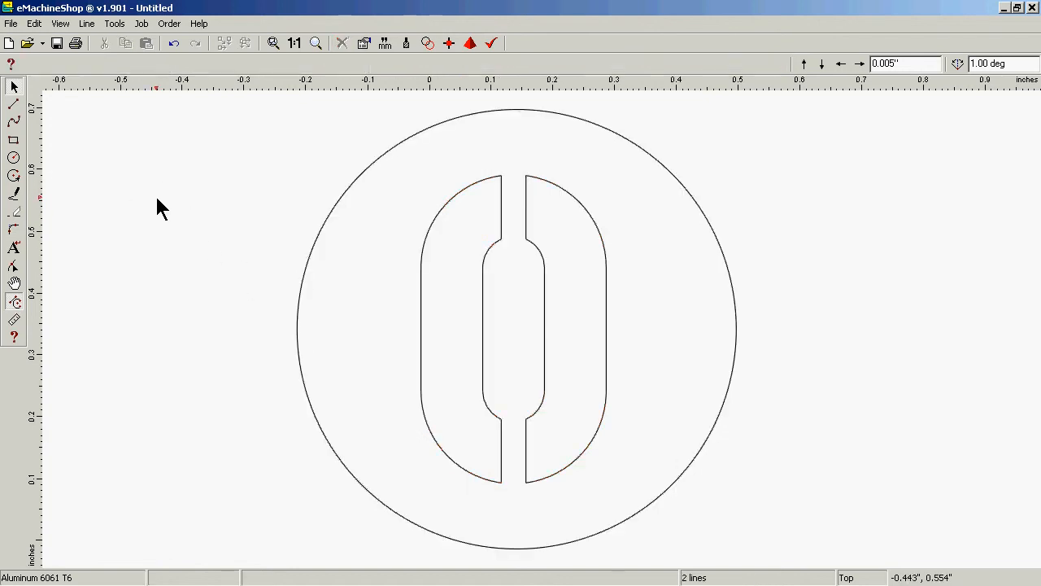
# Delete the 0 and the surrounding circle from the drawing.
pyautogui.click(493, 244)
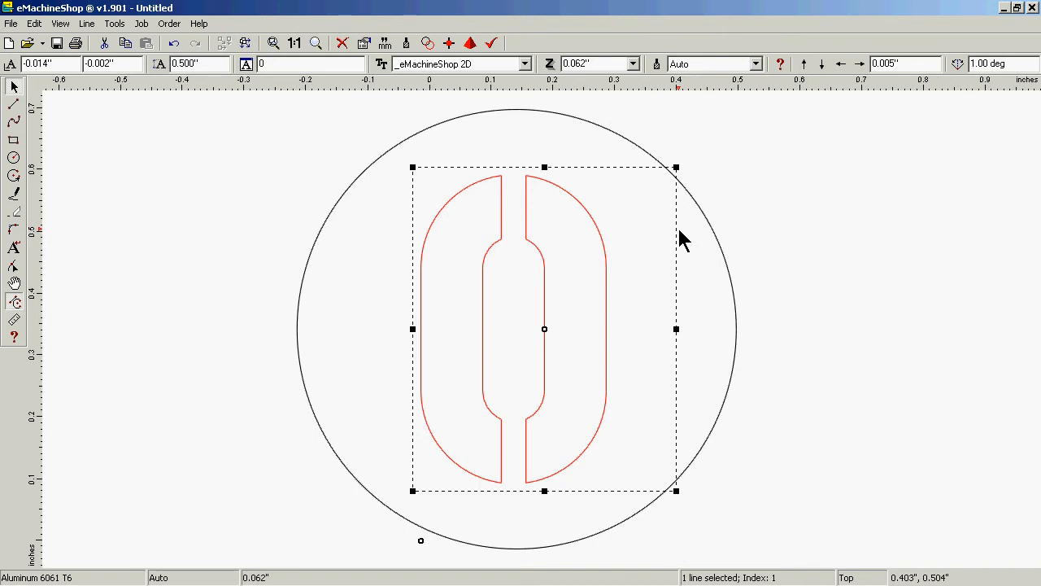
pyautogui.press('Delete')
pyautogui.click(716, 246)
pyautogui.press('Delete')
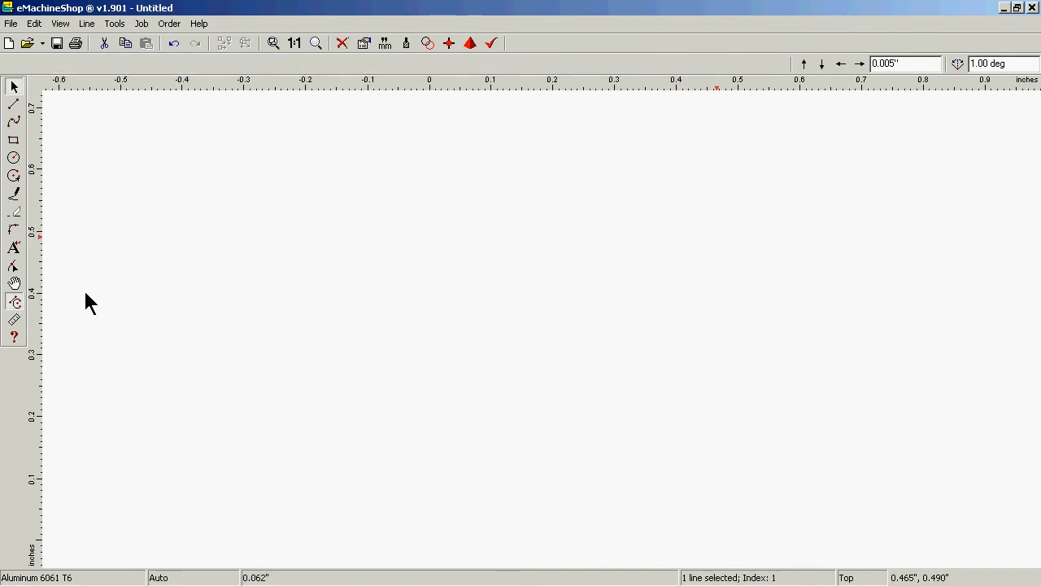
# Add a new text object reading "0" and change its machining option to Auto.
pyautogui.click(14, 249)
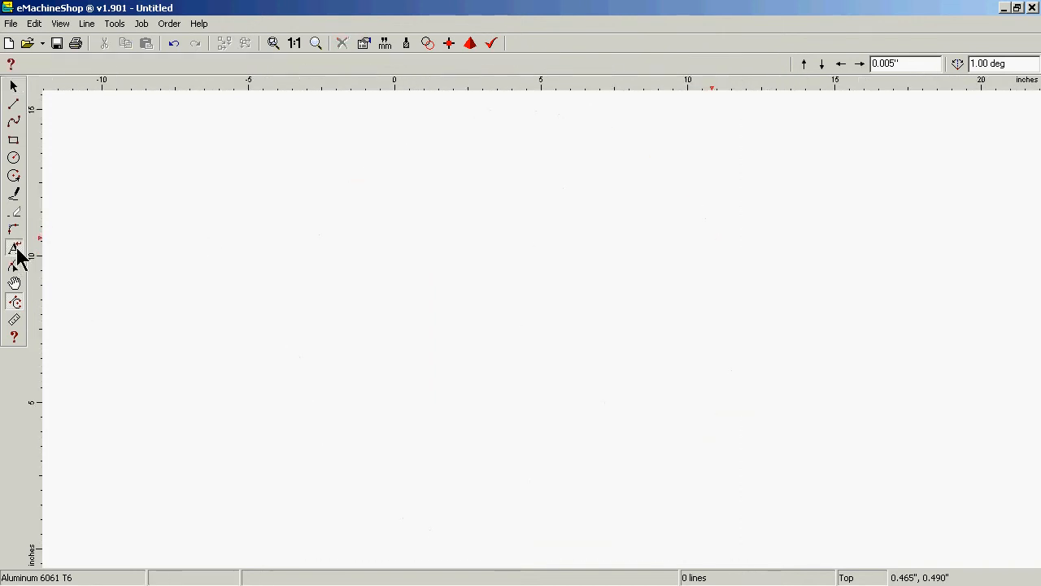
pyautogui.click(435, 261)
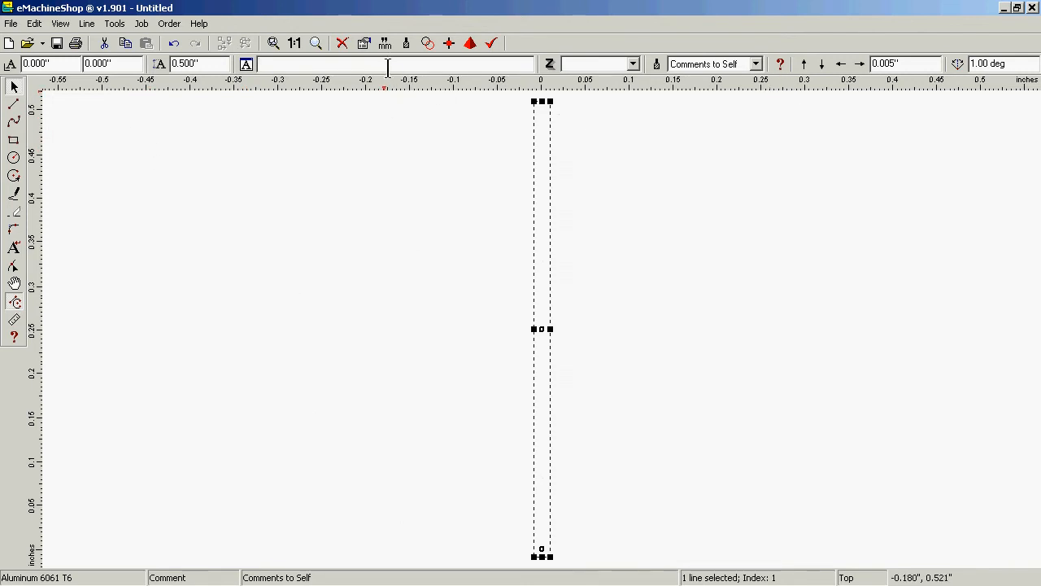
pyautogui.write('0')
pyautogui.press('Return')
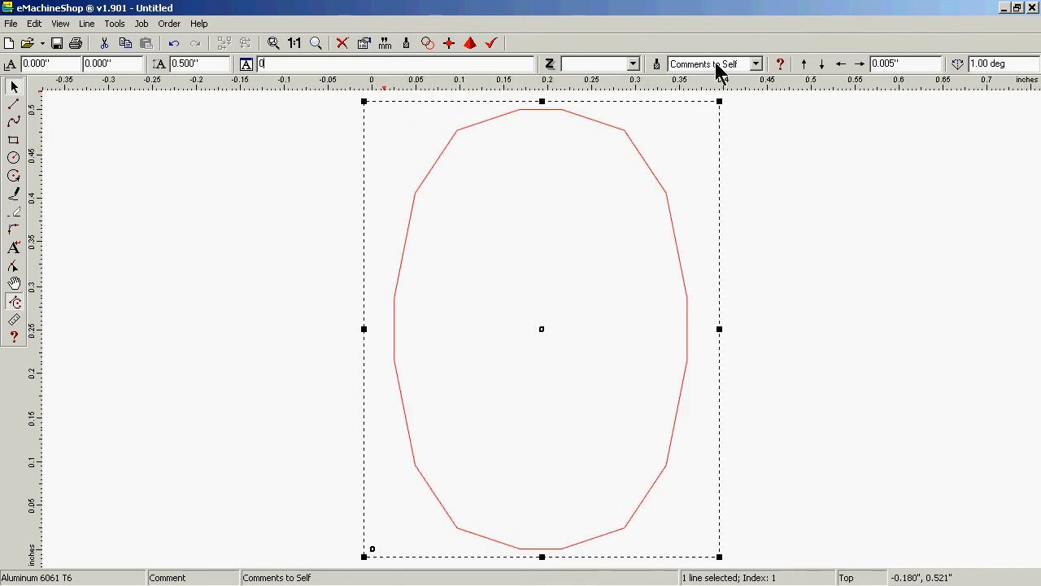
pyautogui.click(756, 64)
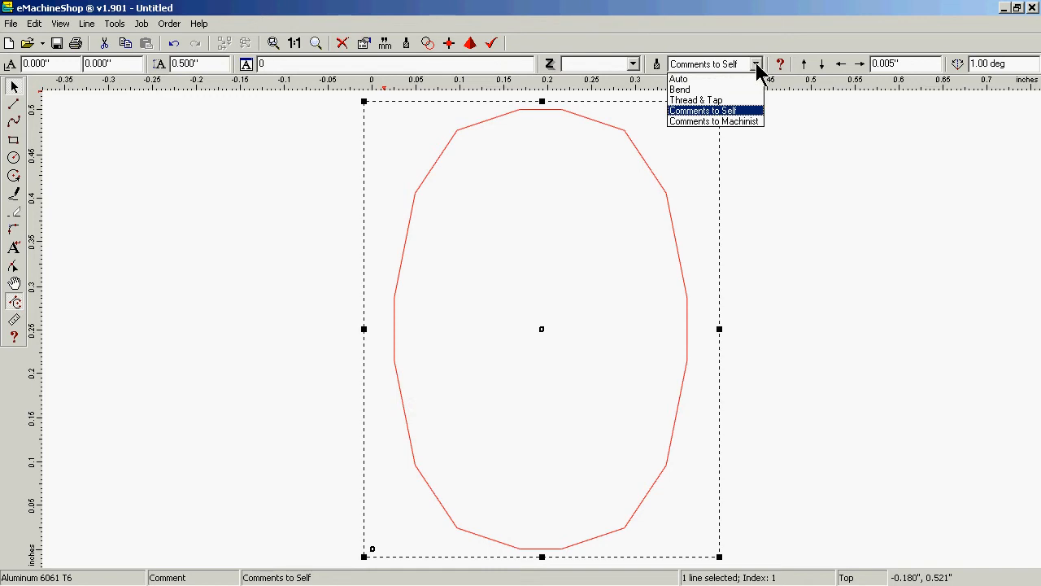
pyautogui.click(718, 79)
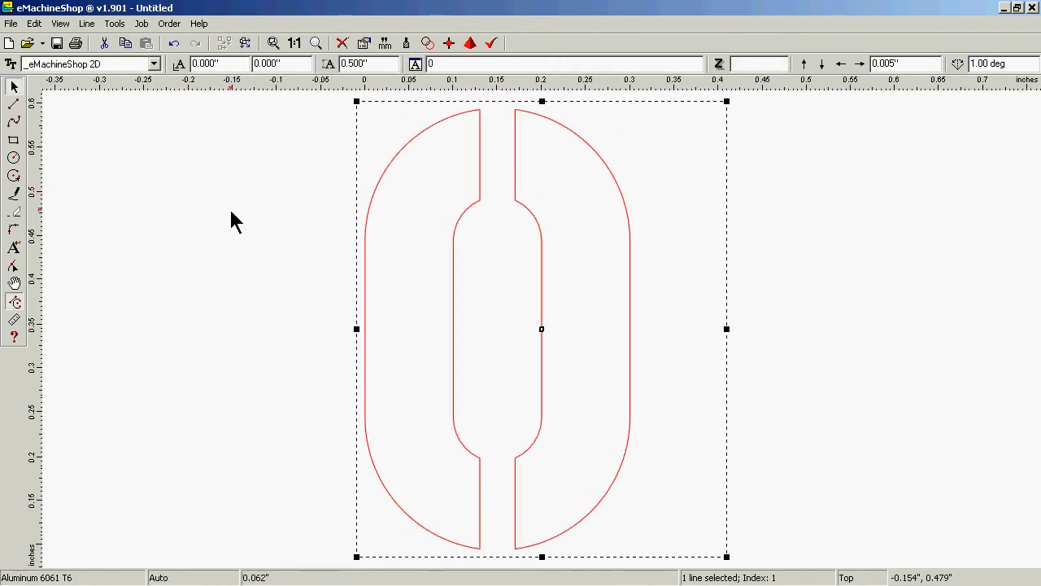
# Set the 0's font to Arial Black (TrueType) and close the drawing without saving it.
pyautogui.click(153, 65)
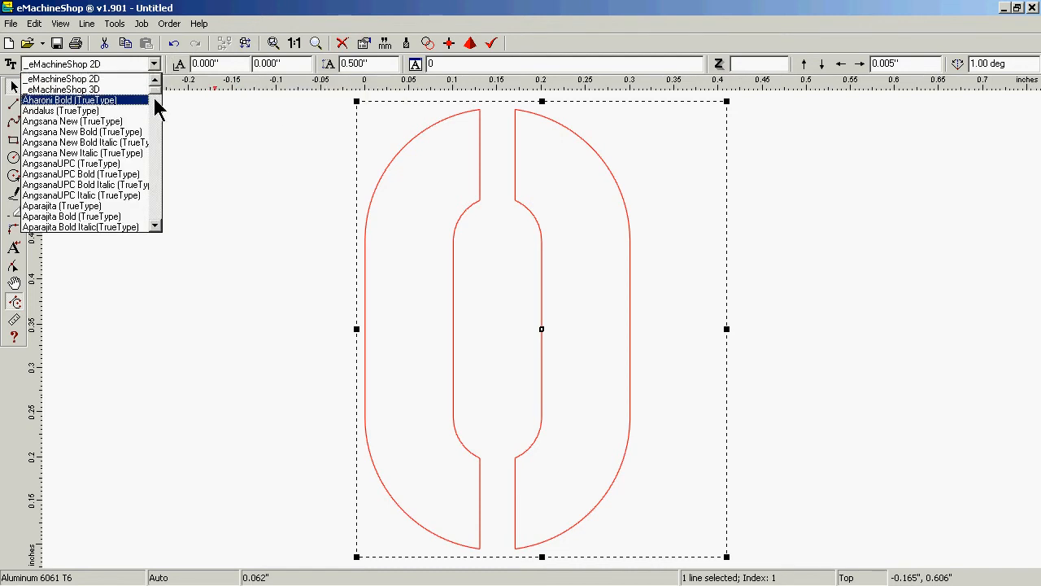
pyautogui.click(156, 227)
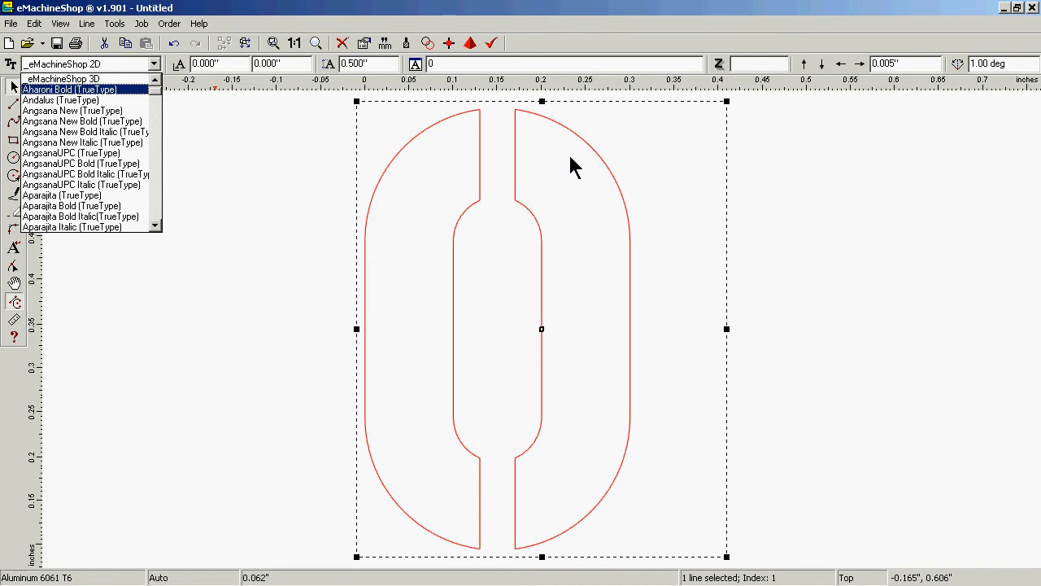
pyautogui.click(155, 226)
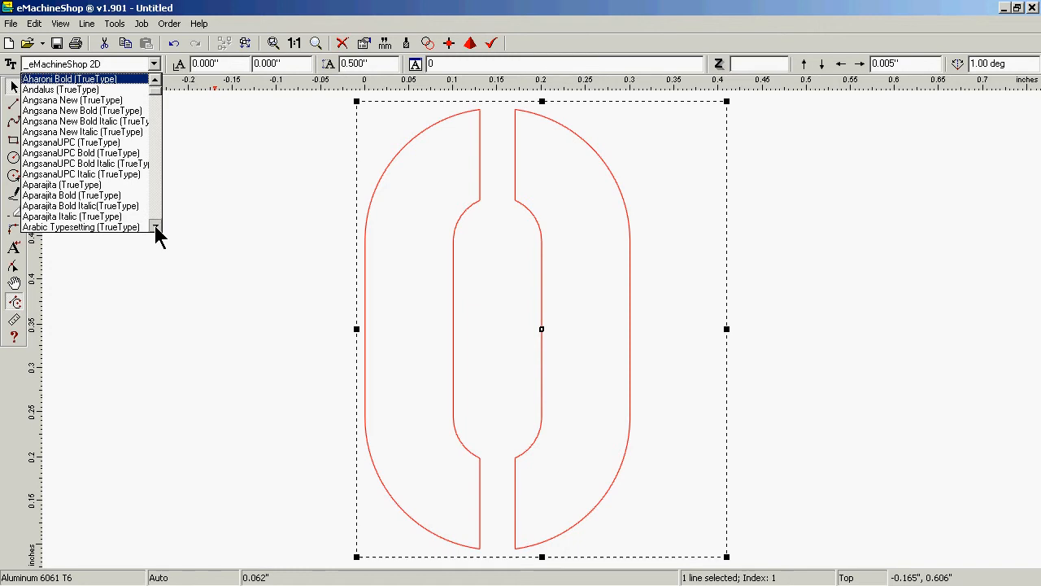
pyautogui.click(155, 226)
pyautogui.click(155, 227)
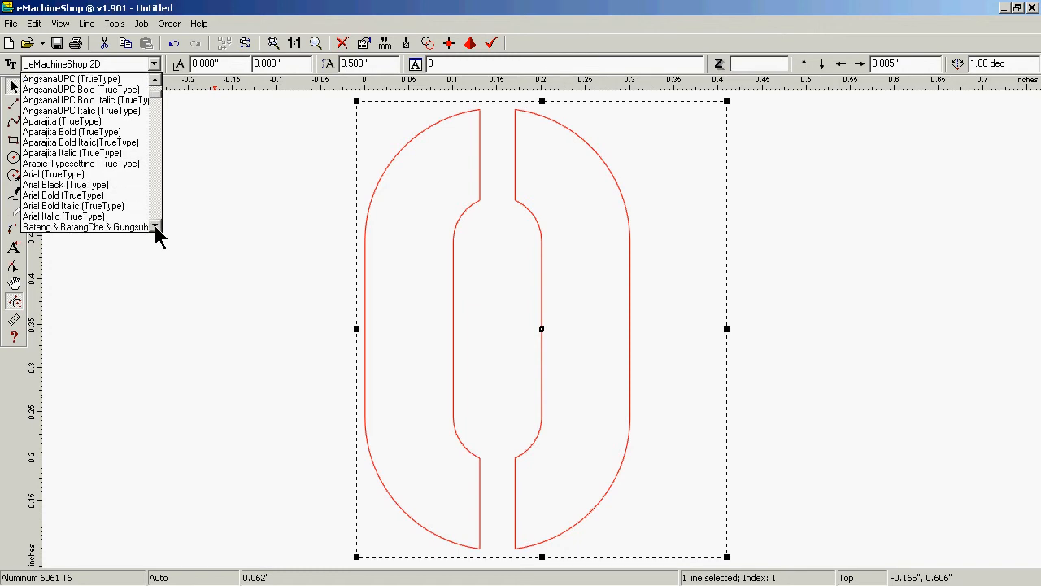
pyautogui.click(59, 187)
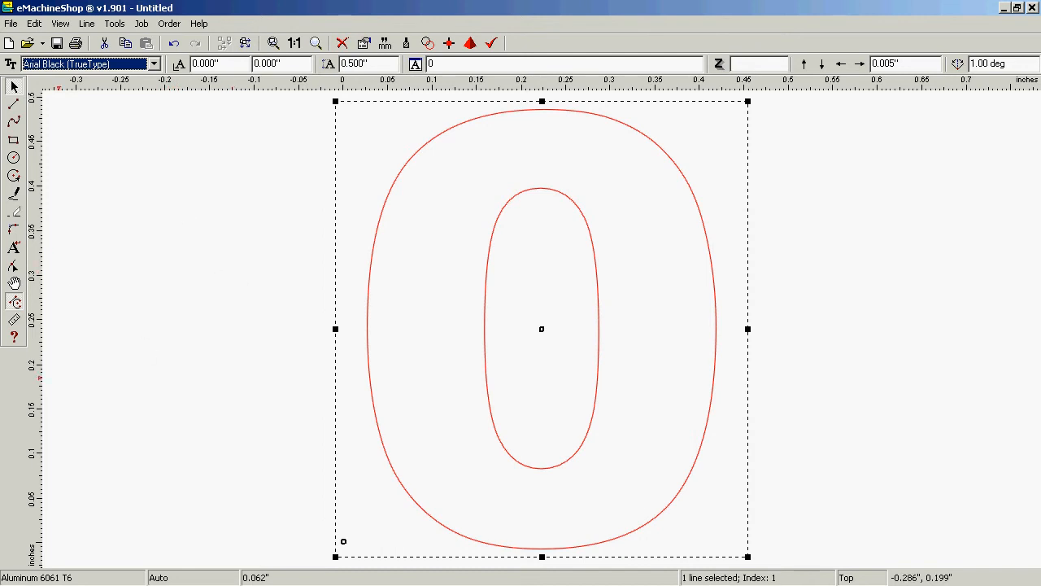
pyautogui.click(1034, 10)
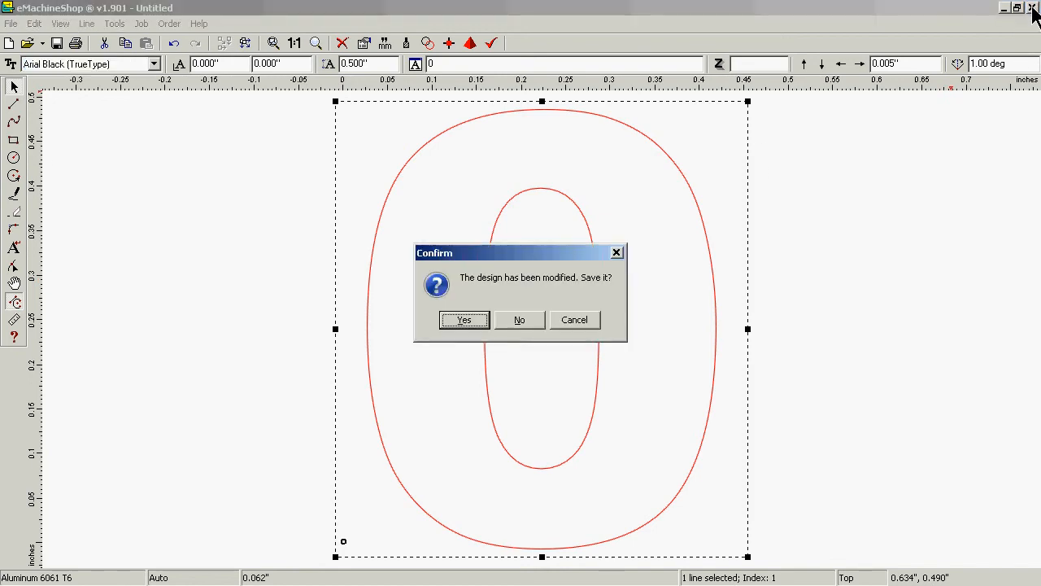
pyautogui.click(519, 320)
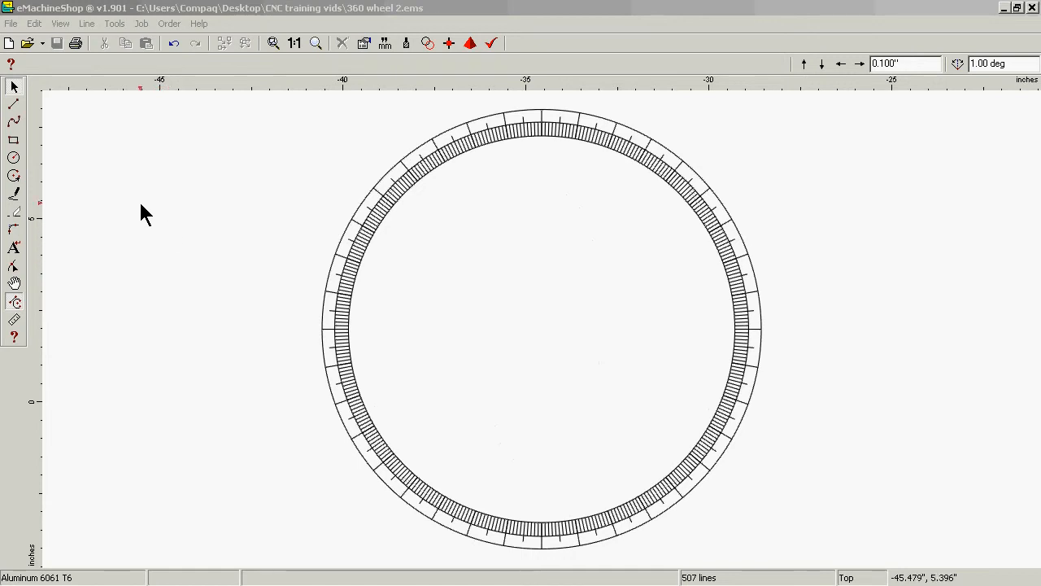
# Draw a circle about 13.19" in diameter around the graduated wheel, sharing the wheel's centre.
pyautogui.click(13, 158)
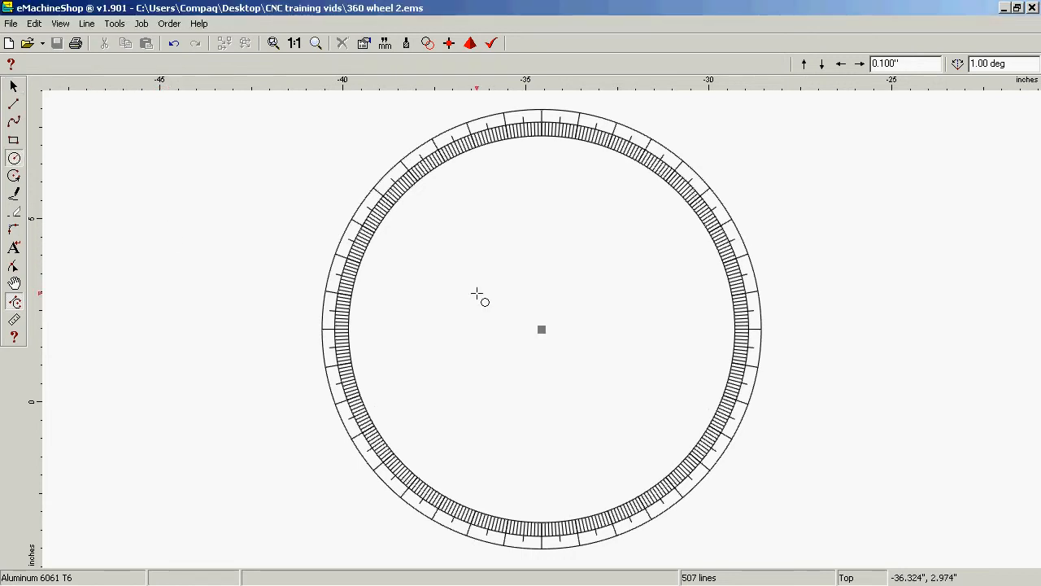
pyautogui.click(542, 330)
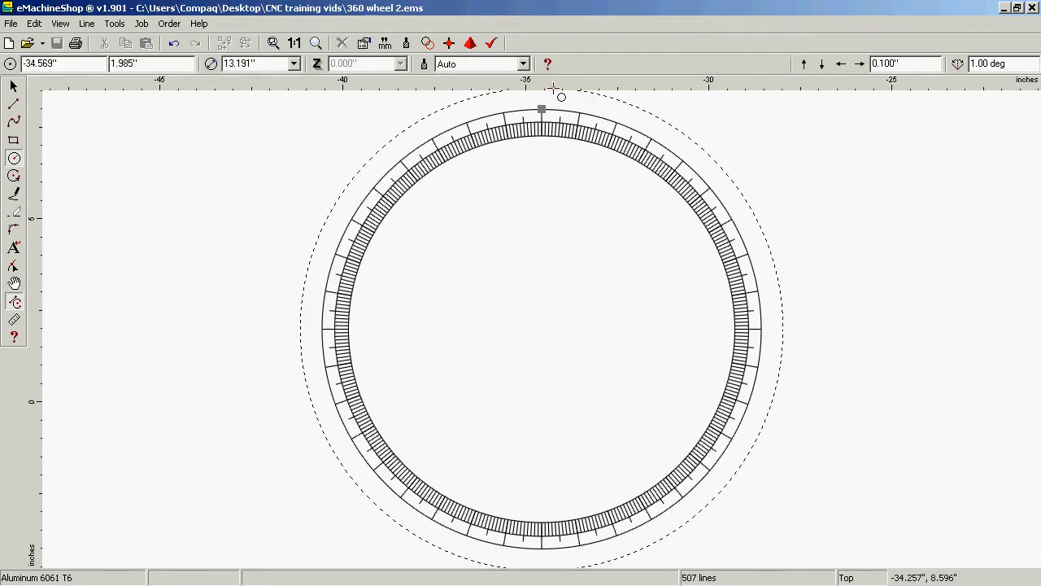
pyautogui.click(553, 88)
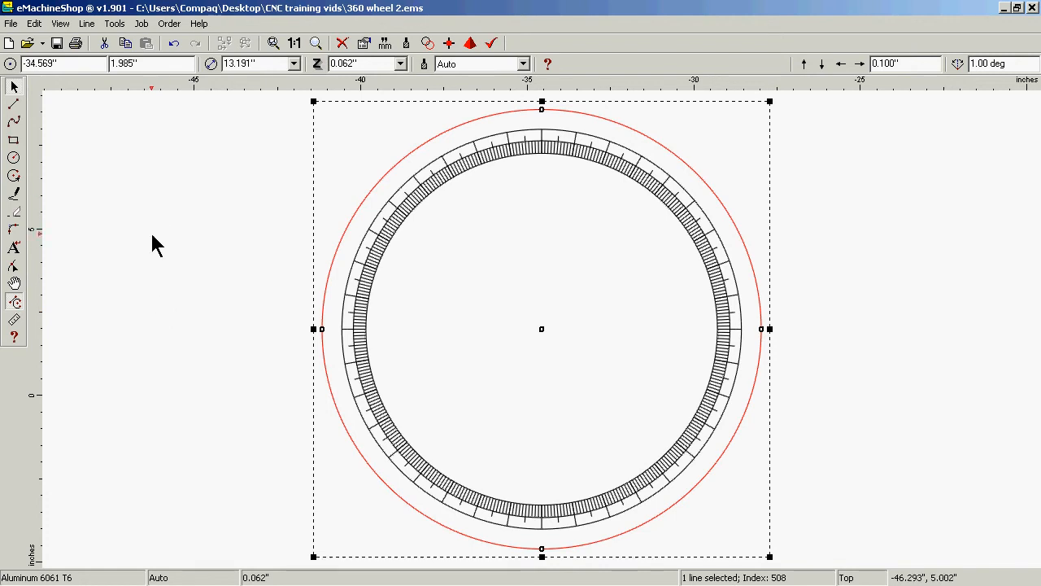
# Add a text object reading "0" outside the wheel on its left side and set its machining option to Auto.
pyautogui.click(14, 247)
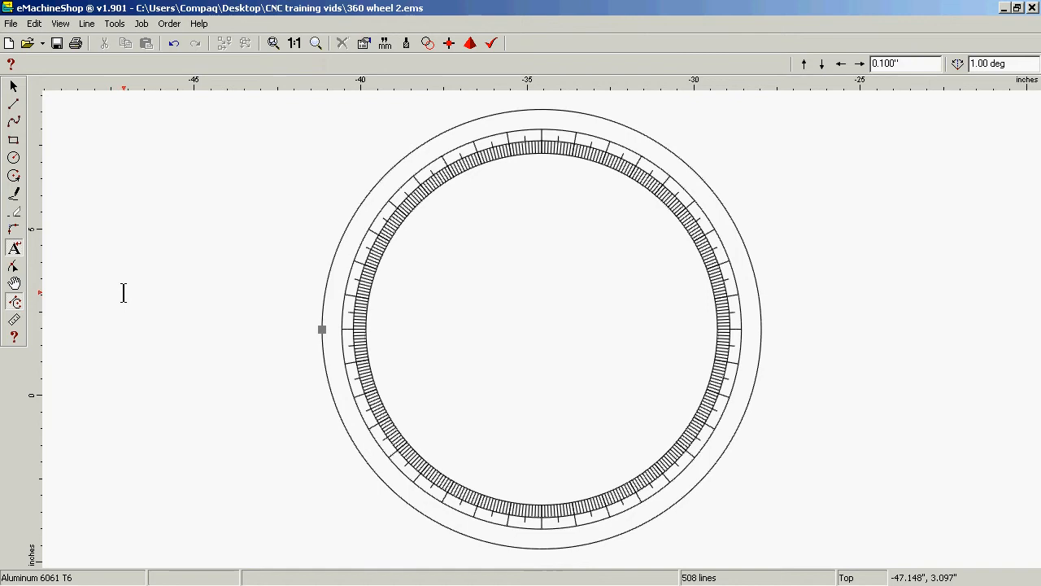
pyautogui.click(163, 270)
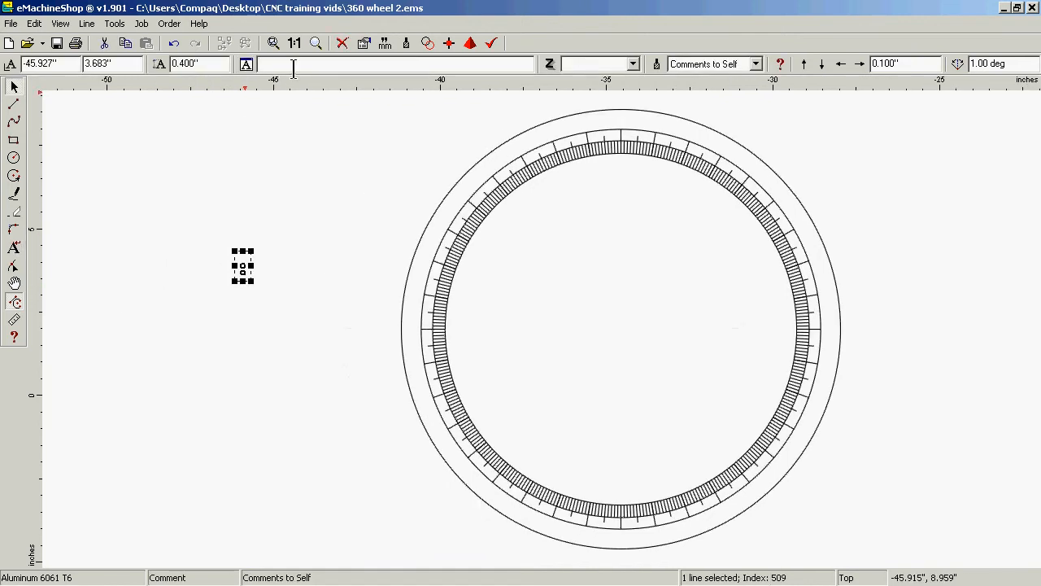
pyautogui.write('0')
pyautogui.click(755, 64)
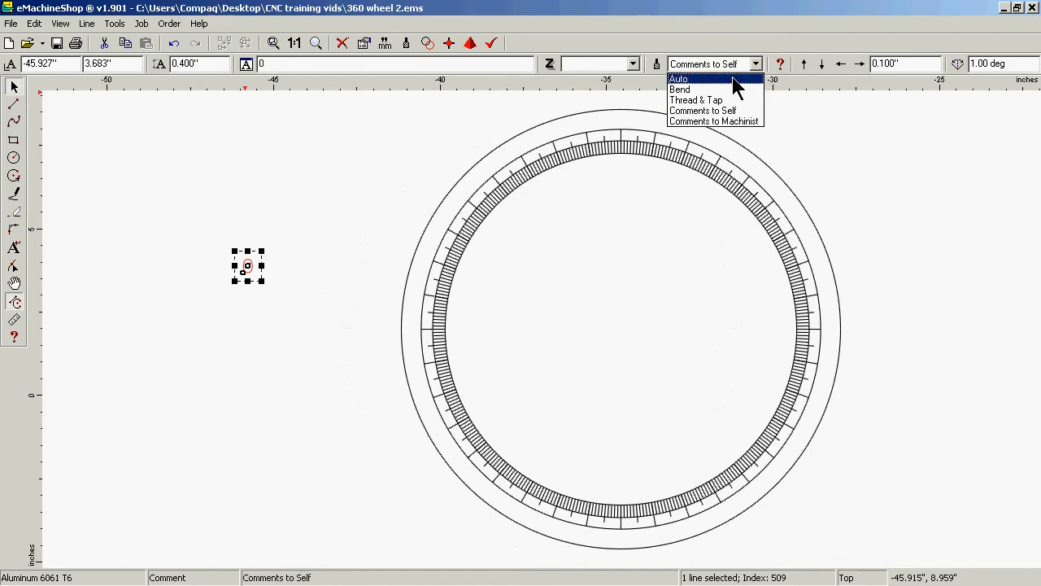
pyautogui.click(730, 80)
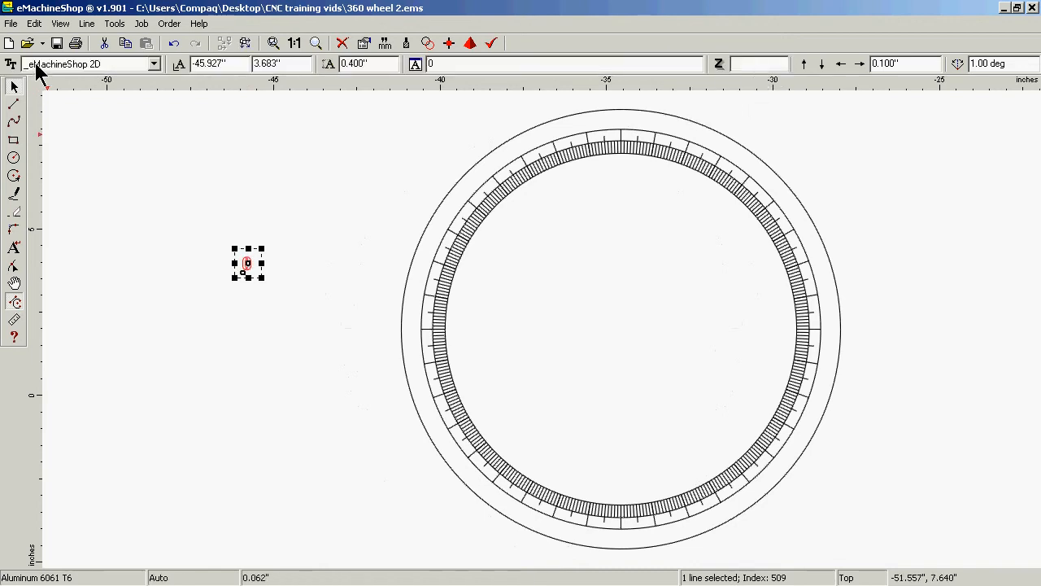
# Set the font of the 0 beside the wheel to Arial Black (TrueType).
pyautogui.click(154, 65)
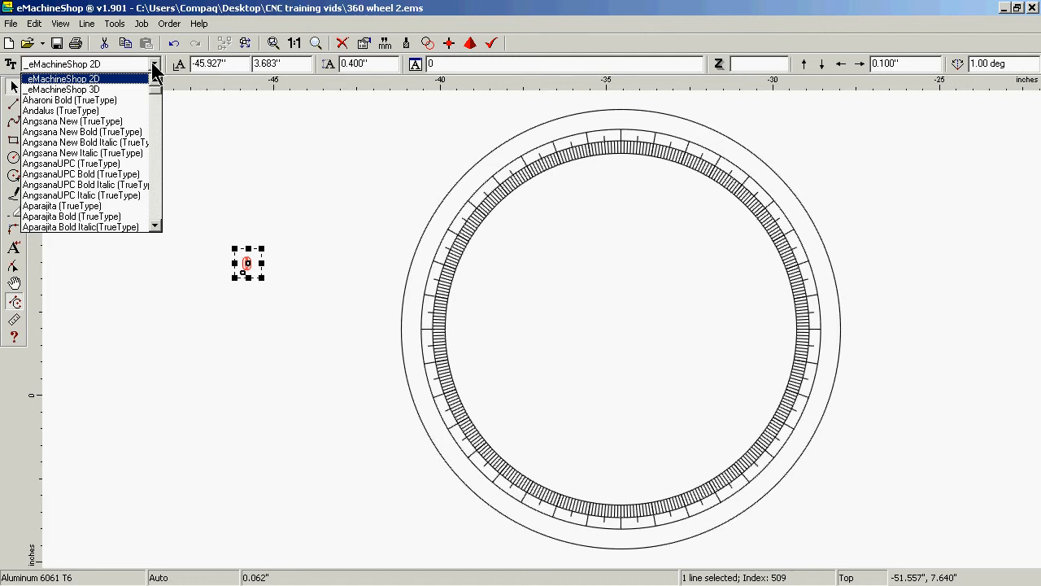
pyautogui.click(155, 226)
pyautogui.click(154, 226)
pyautogui.click(155, 226)
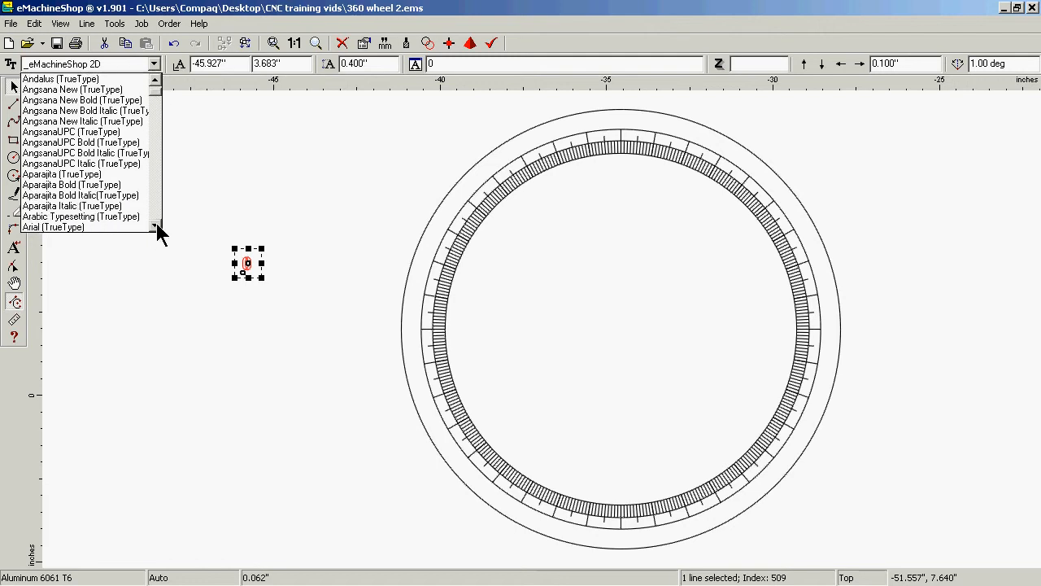
pyautogui.click(155, 226)
pyautogui.click(154, 226)
pyautogui.click(155, 226)
pyautogui.click(155, 226)
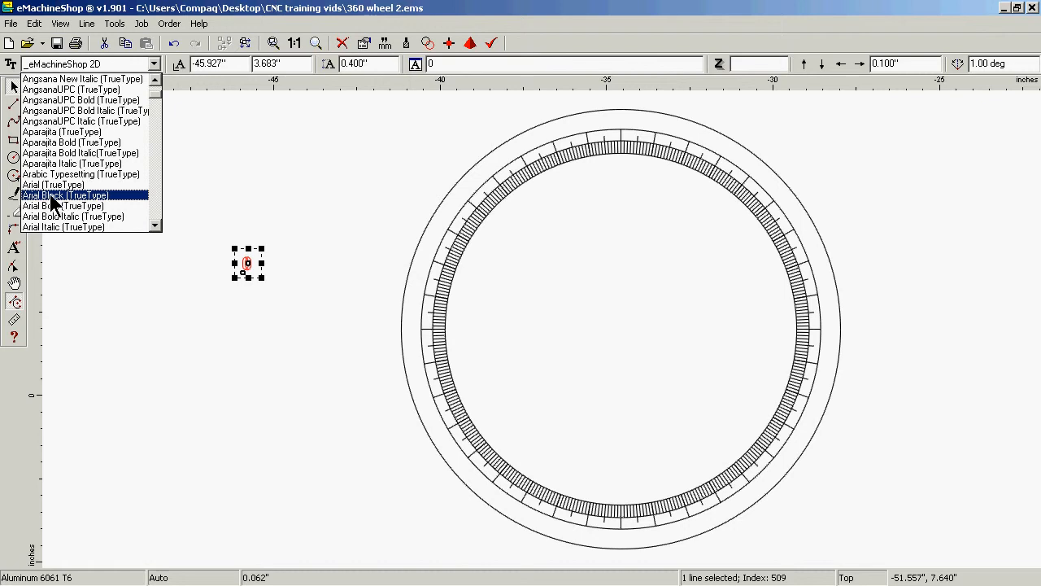
pyautogui.click(53, 196)
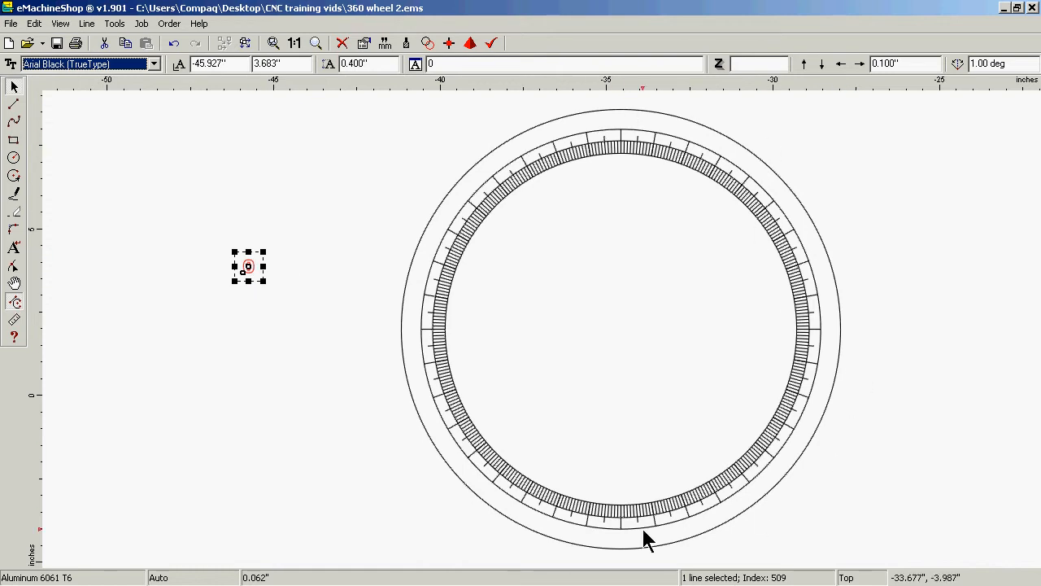
# Divide the wheel's outermost circle into 36 equal segments.
pyautogui.click(476, 158)
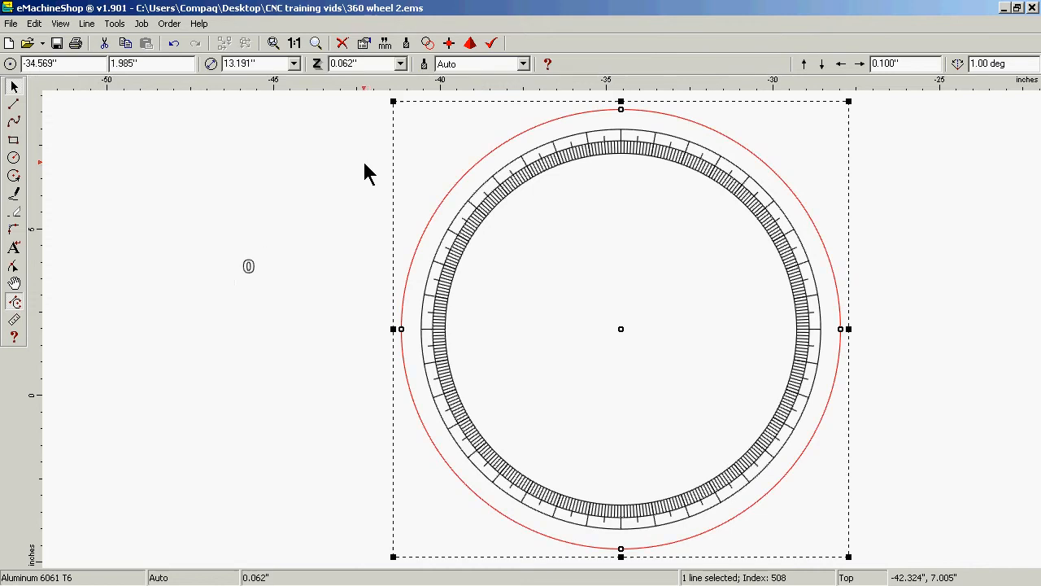
pyautogui.click(85, 25)
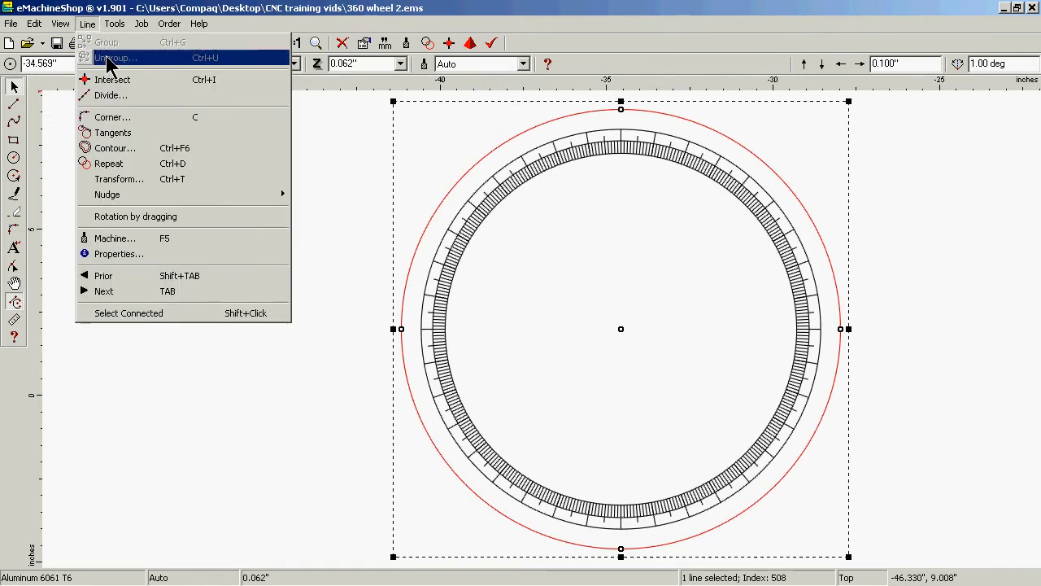
pyautogui.click(131, 102)
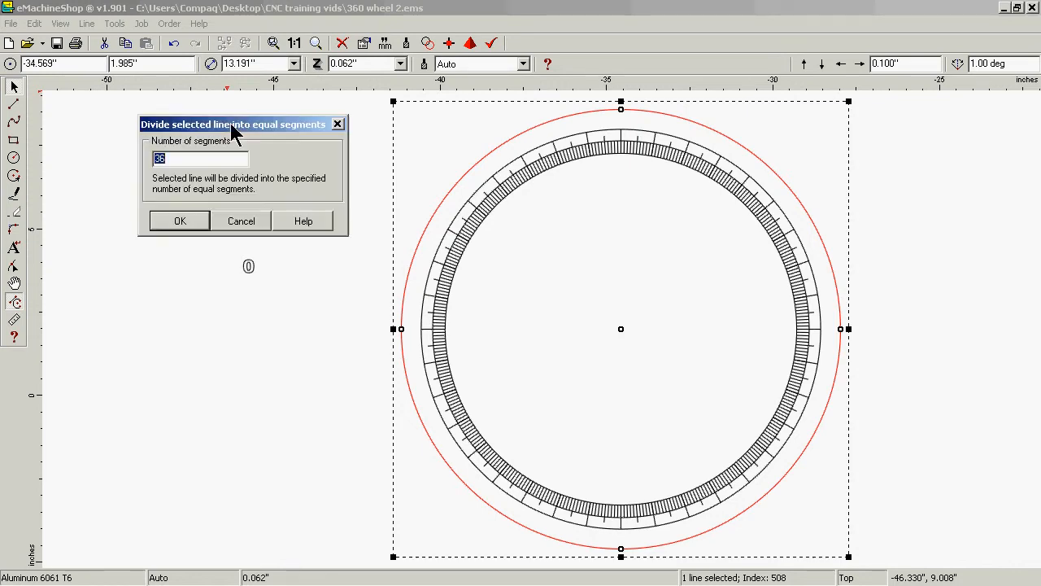
pyautogui.click(183, 221)
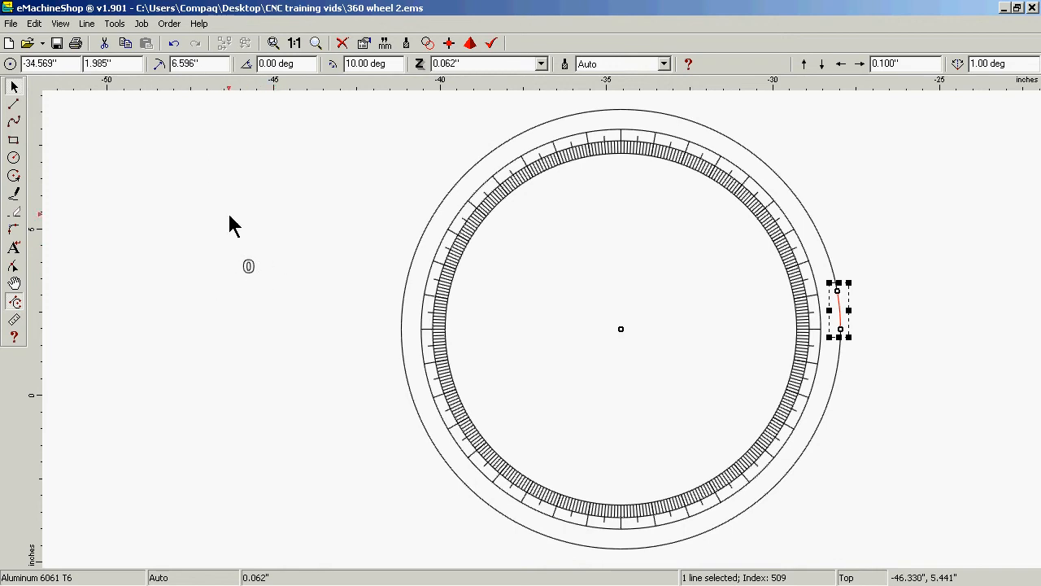
# Draw two circles side by side above the 0, about 2.03" and 3.27" in diameter.
pyautogui.click(13, 157)
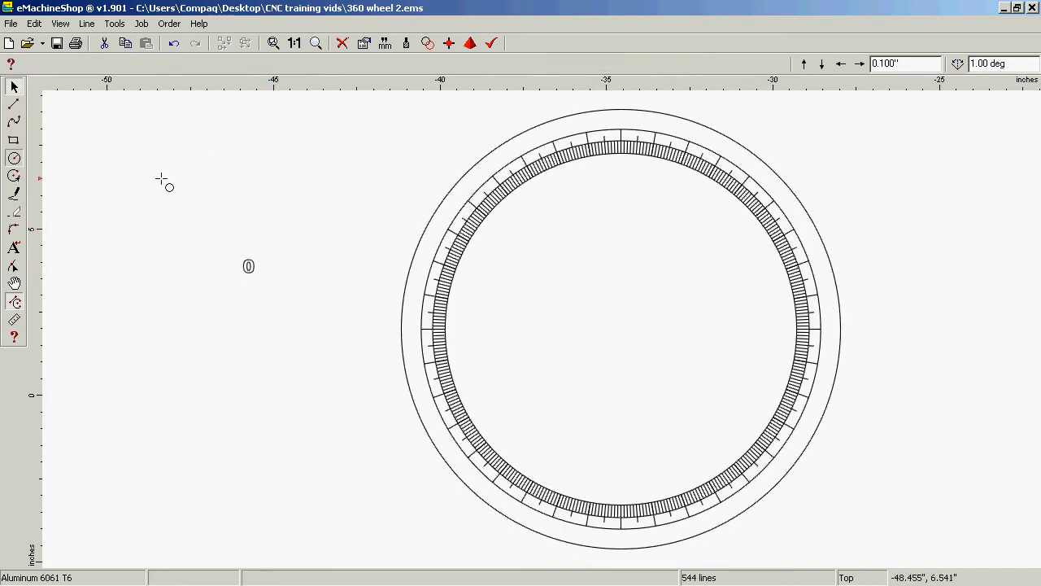
pyautogui.moveTo(191, 163); pyautogui.dragTo(191, 163)
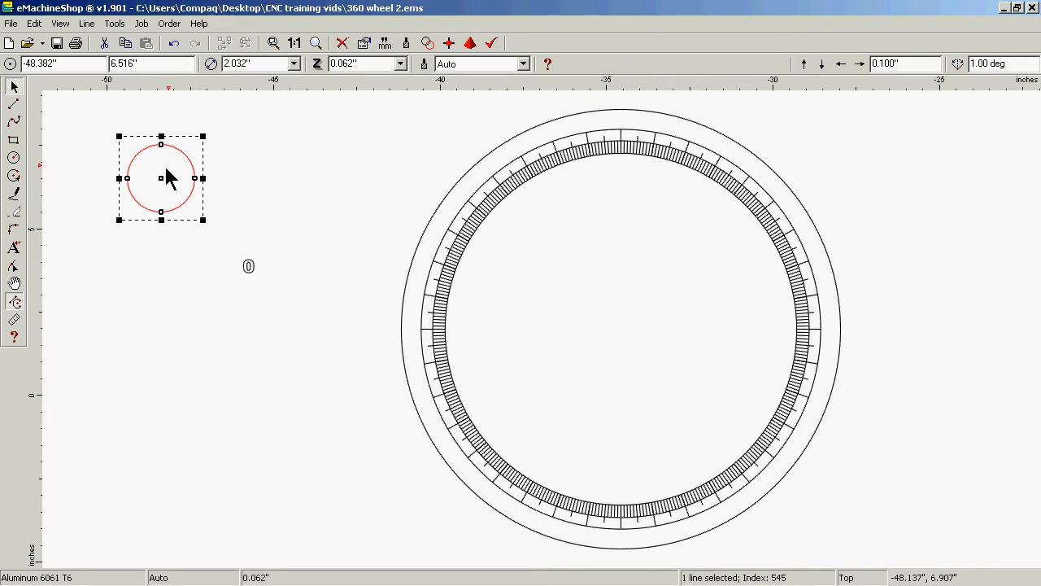
pyautogui.click(13, 157)
pyautogui.click(311, 174)
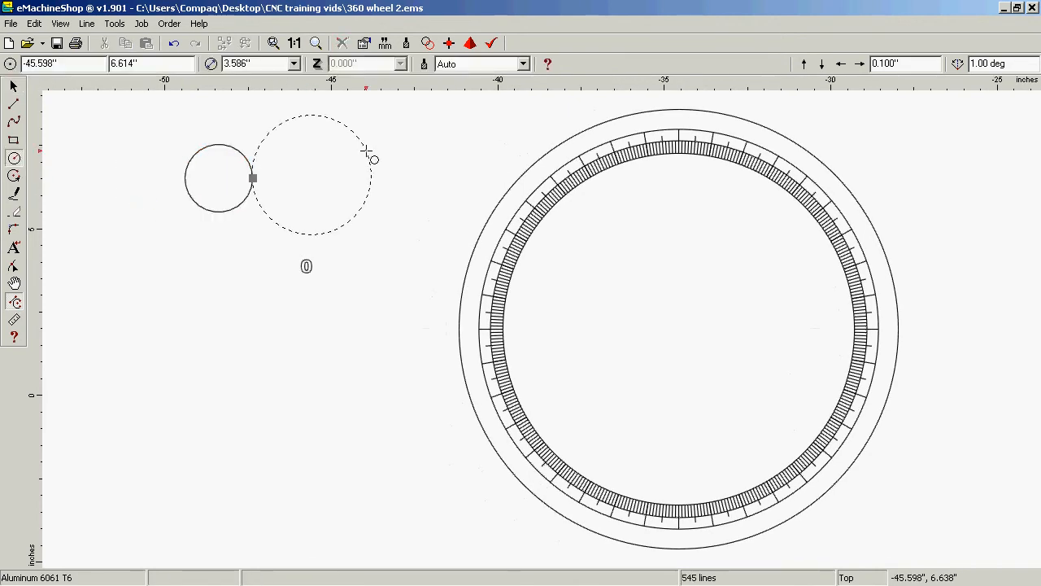
pyautogui.click(365, 163)
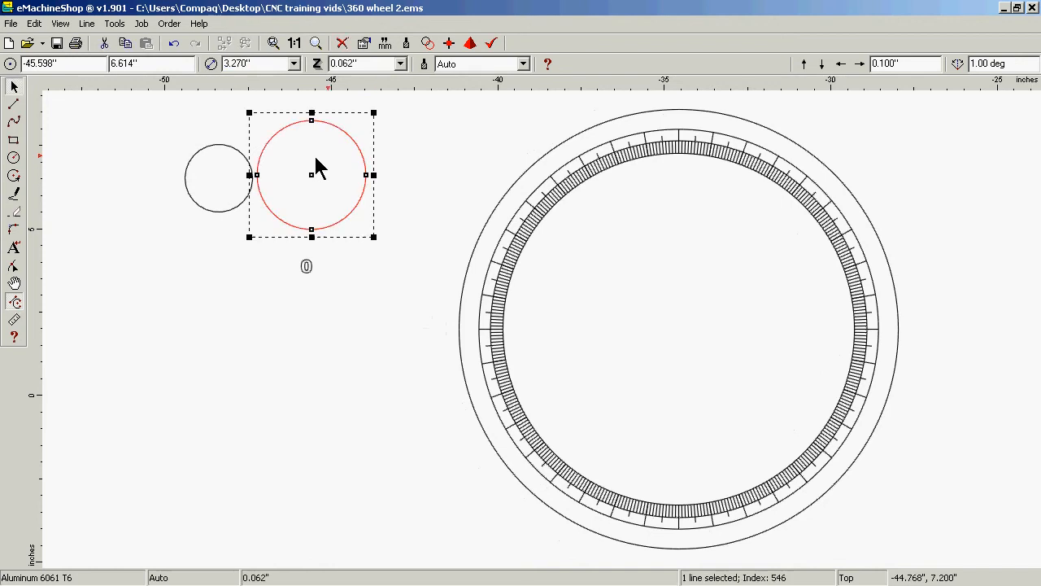
# Set the diameter of the small circle nearer the wheel to 1.250" and that of the farther one to 1.000".
pyautogui.doubleClick(262, 64)
pyautogui.write('.250')
pyautogui.press('Return')
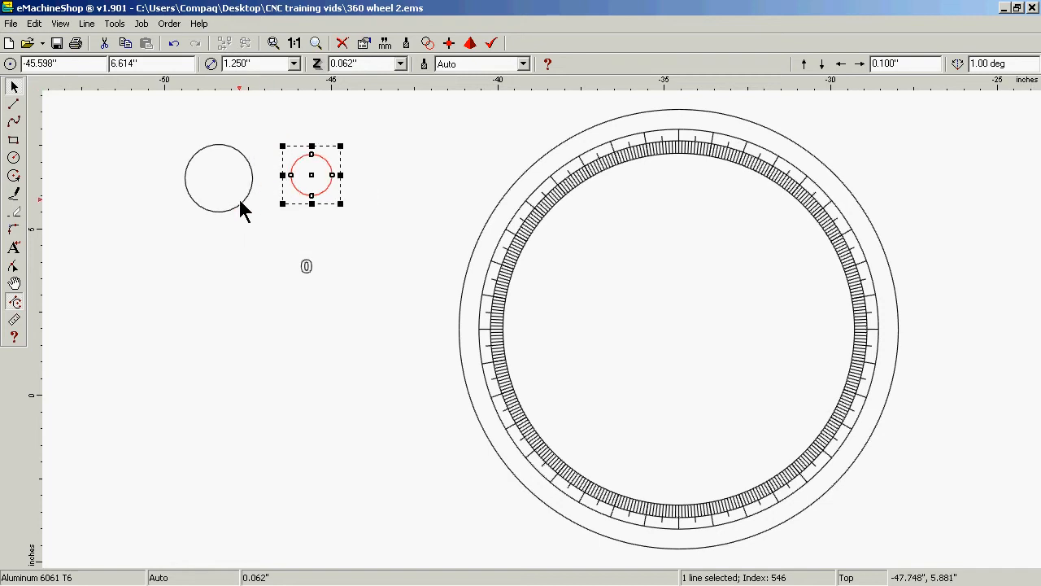
pyautogui.click(245, 203)
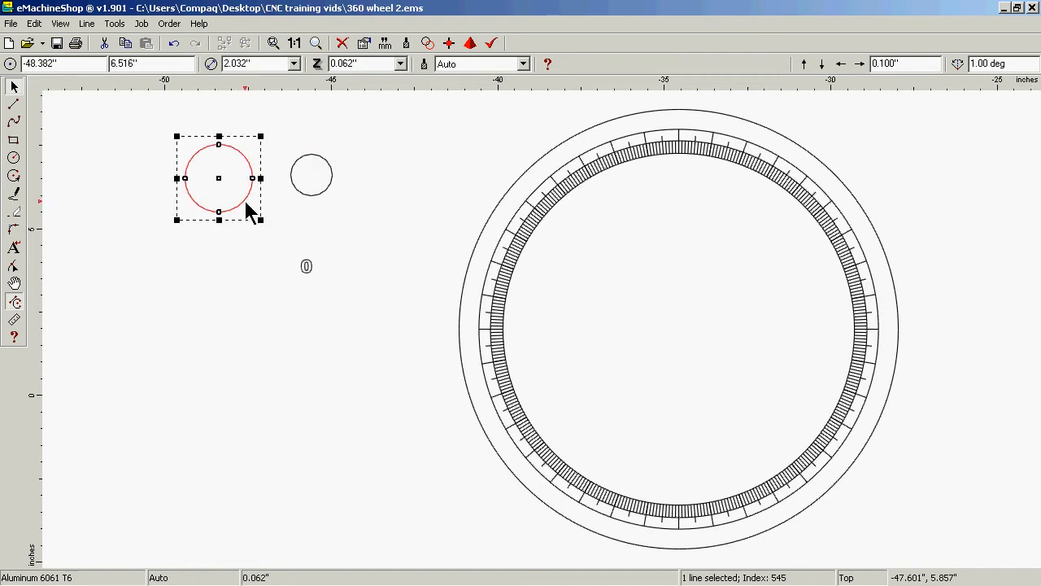
pyautogui.scroll(3, 245, 203)
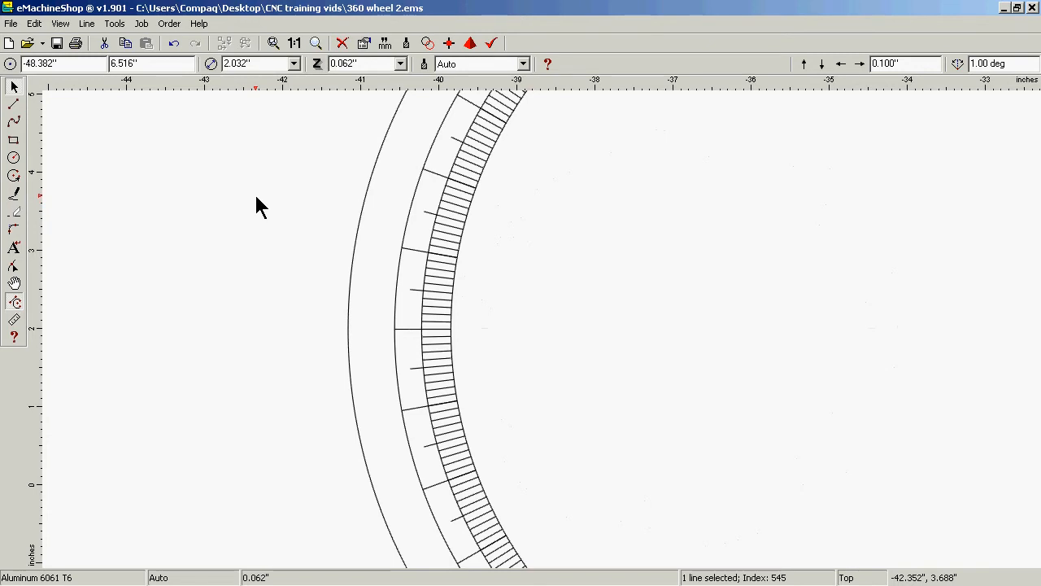
pyautogui.scroll(-3, 255, 206)
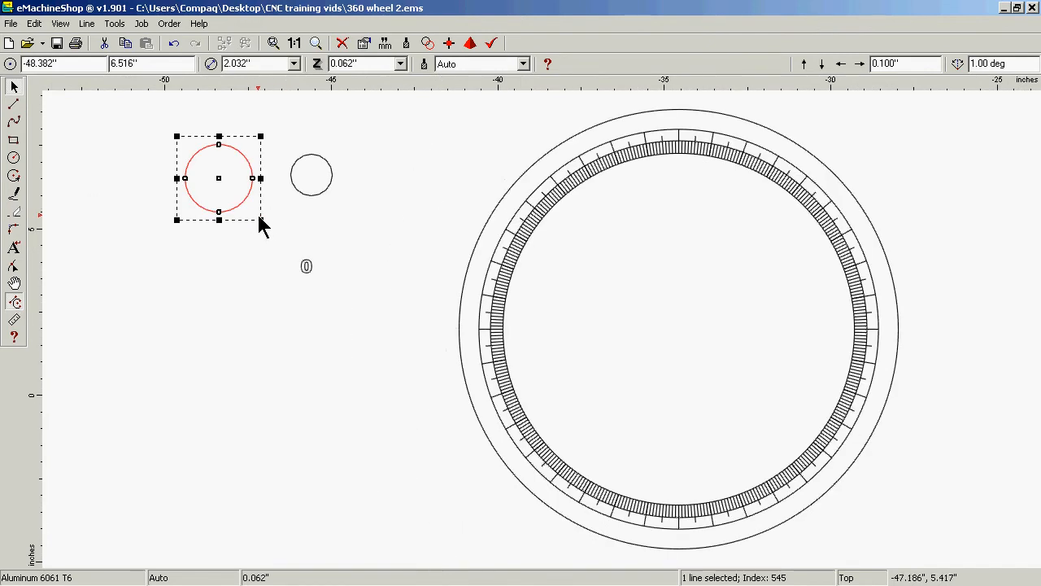
pyautogui.doubleClick(256, 65)
pyautogui.write('1')
pyautogui.press('Return')
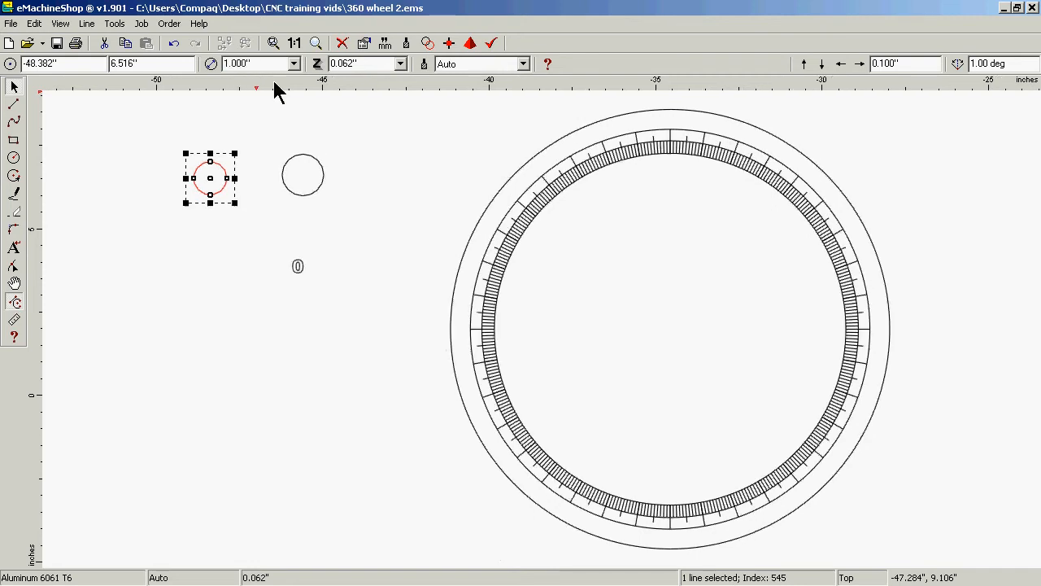
# Centre the 0 inside the 1.000" circle and move both together onto the topmost division point of the wheel's outermost circle.
pyautogui.click(310, 271)
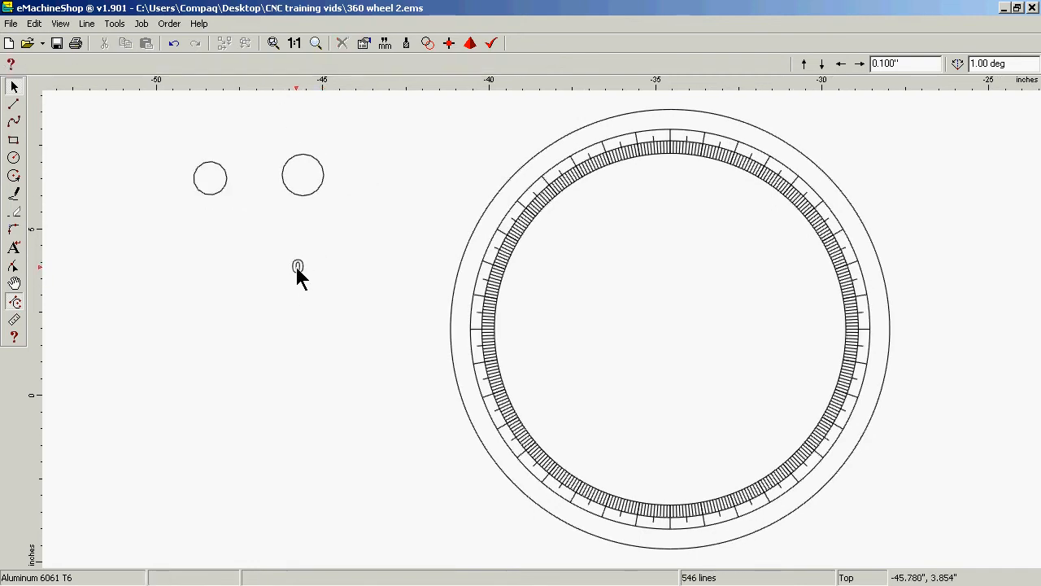
pyautogui.moveTo(297, 268); pyautogui.dragTo(209, 179)
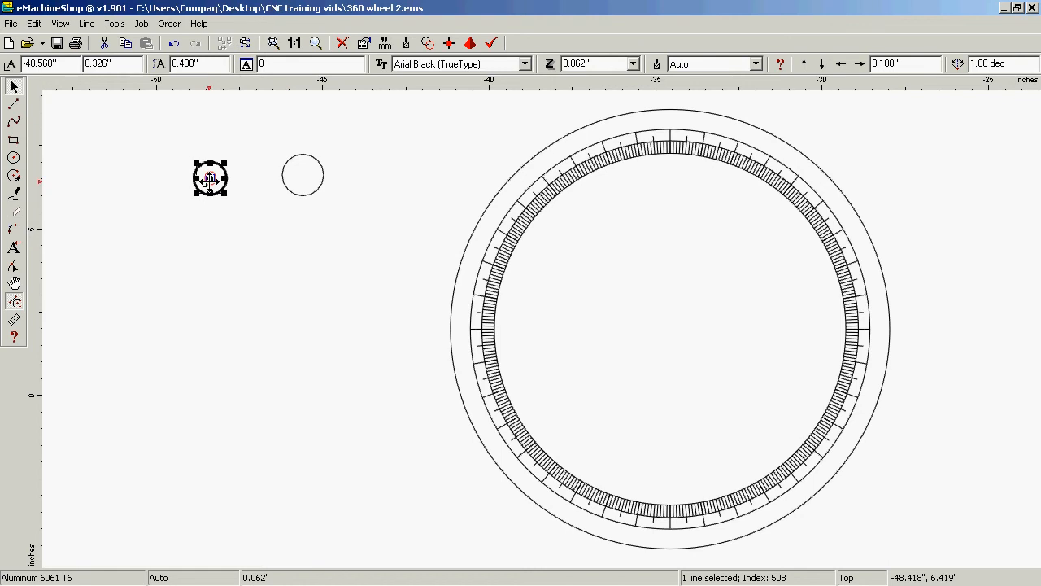
pyautogui.click(247, 228)
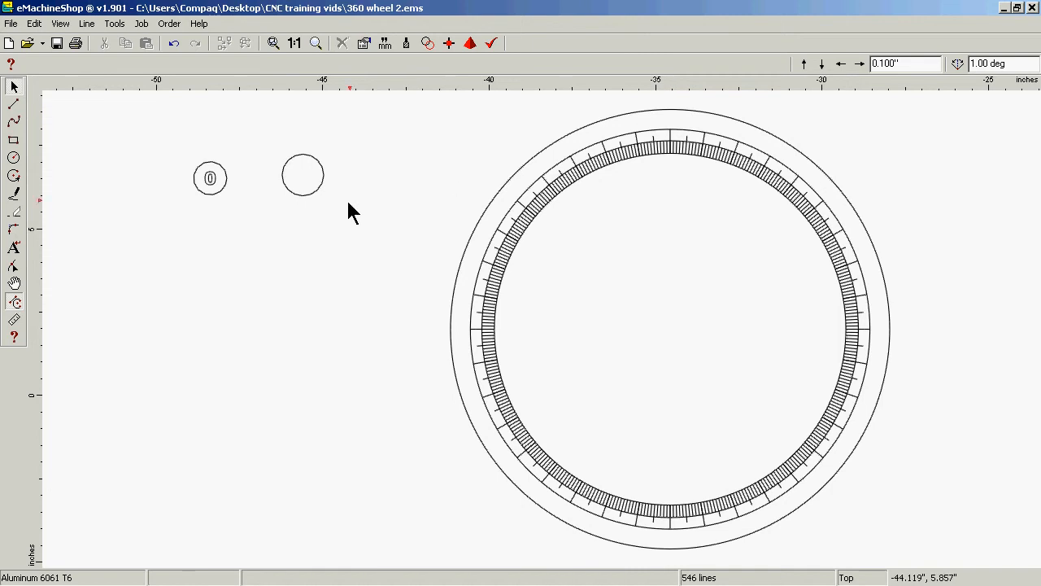
pyautogui.moveTo(168, 217); pyautogui.dragTo(680, 139)
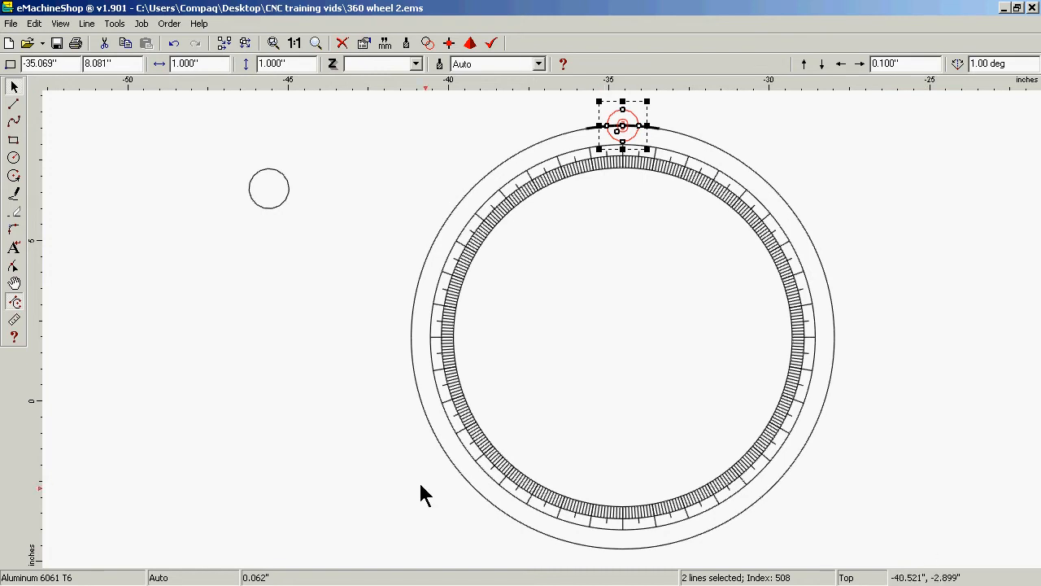
# Move the 1.000" circle off the 0 into the empty area below the 1.250" circle.
pyautogui.click(971, 208)
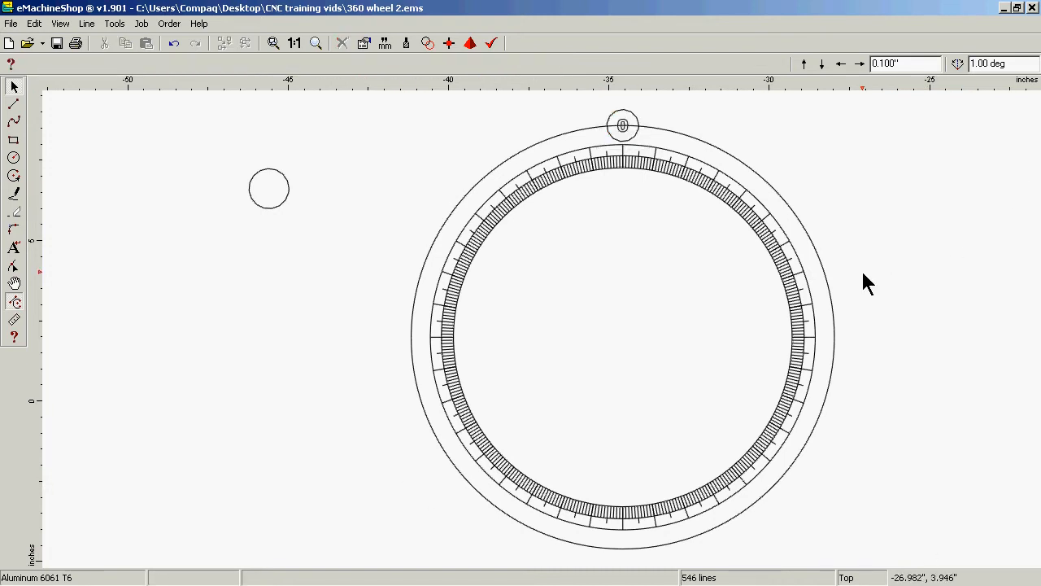
pyautogui.click(635, 122)
pyautogui.moveTo(635, 114); pyautogui.dragTo(275, 328)
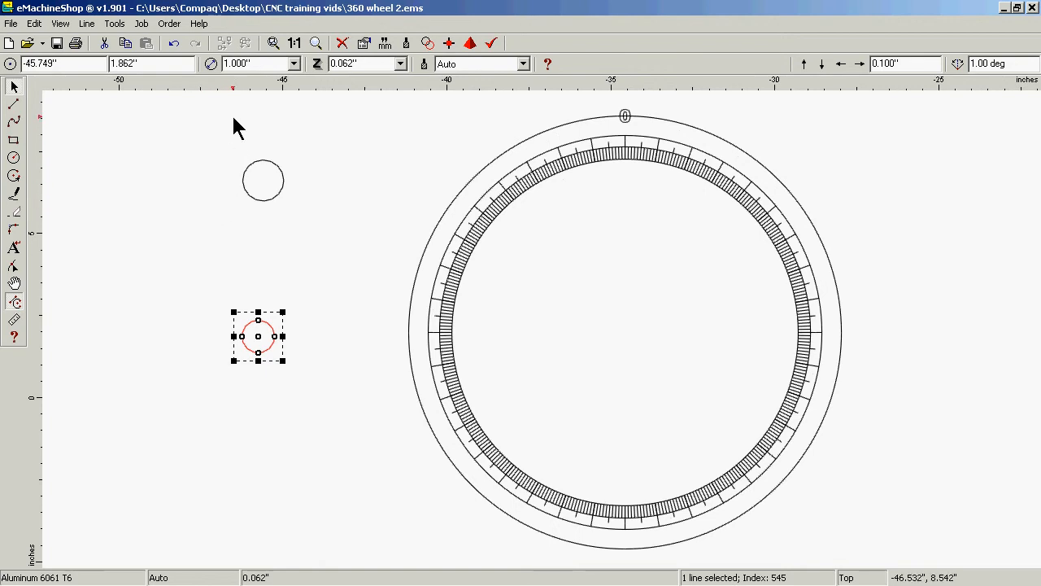
# Add the text 90 beside the two loose circles and change it from Comments to Self to Auto machining.
pyautogui.click(17, 249)
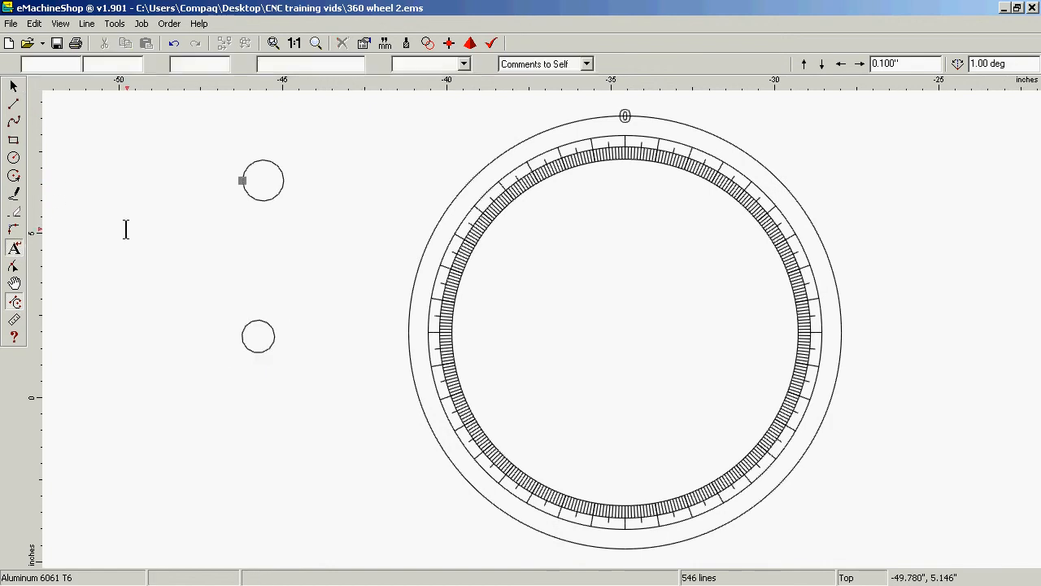
pyautogui.click(126, 223)
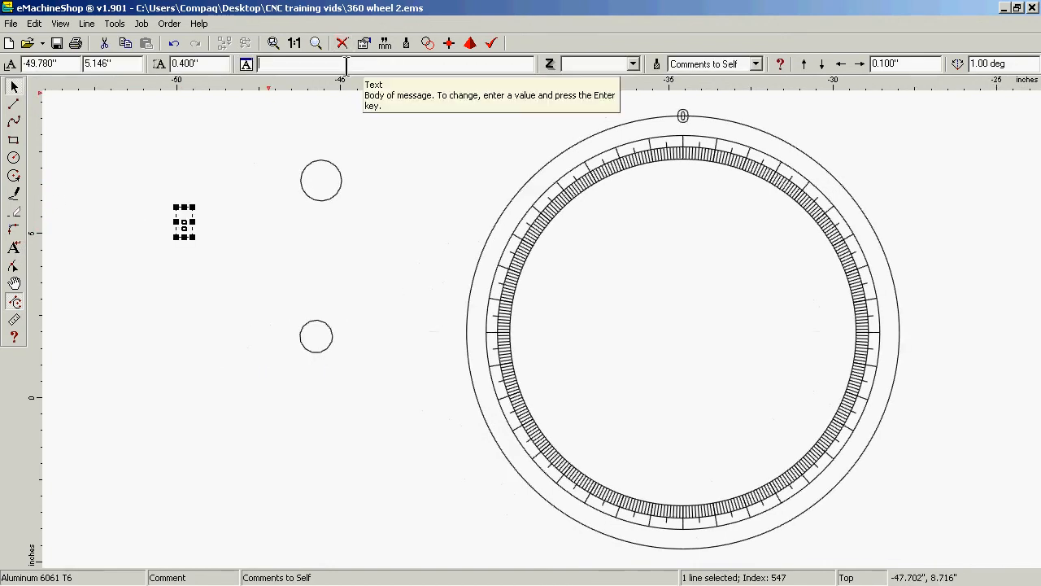
pyautogui.write('90')
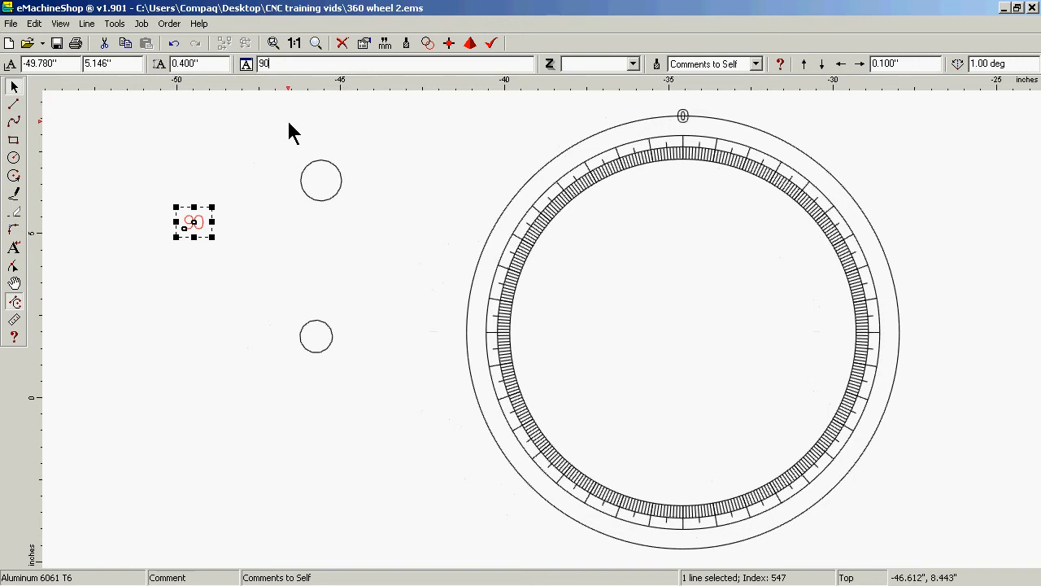
pyautogui.click(198, 240)
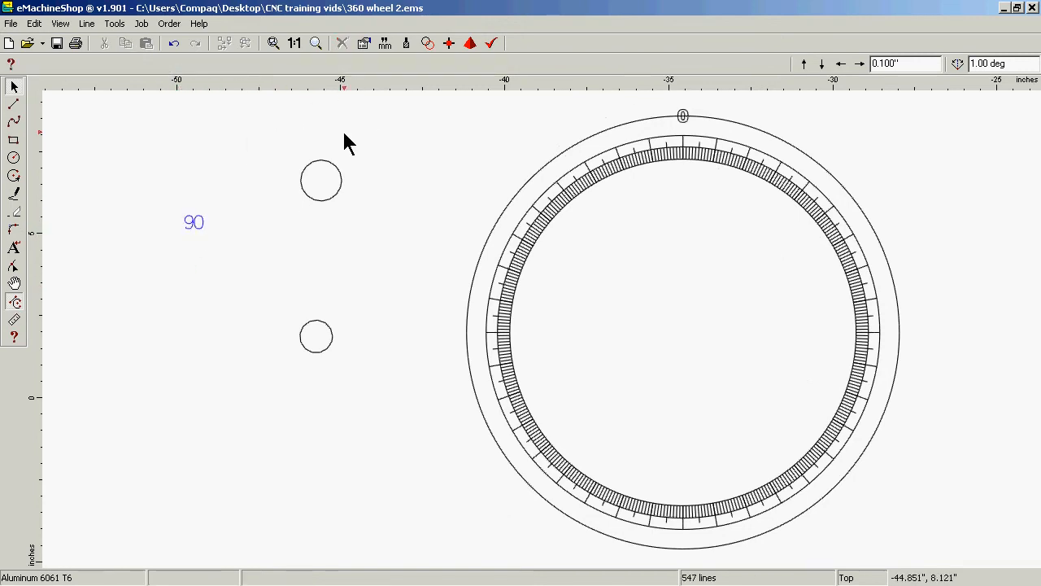
pyautogui.click(196, 221)
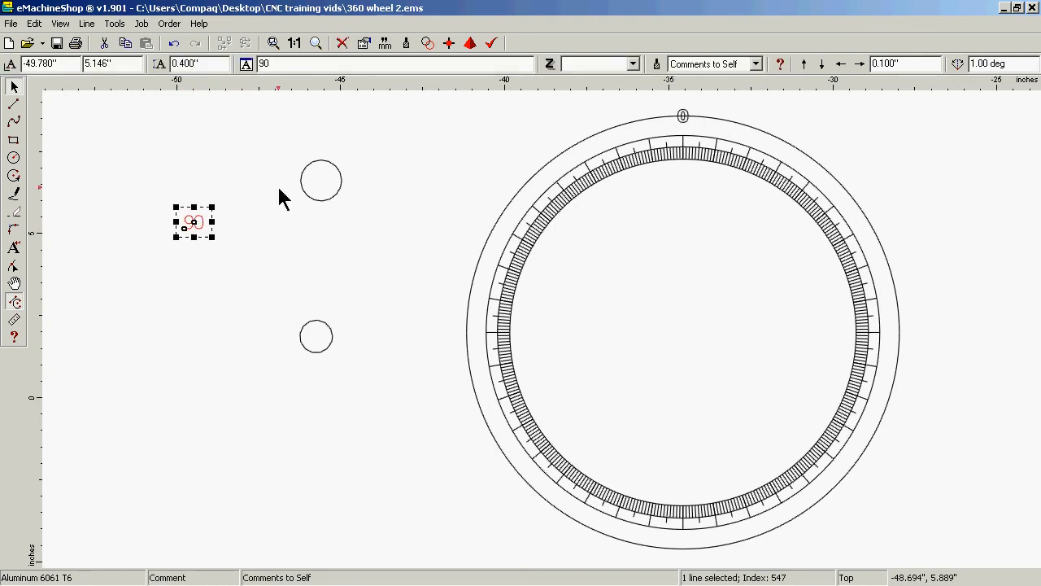
pyautogui.click(756, 64)
pyautogui.click(746, 77)
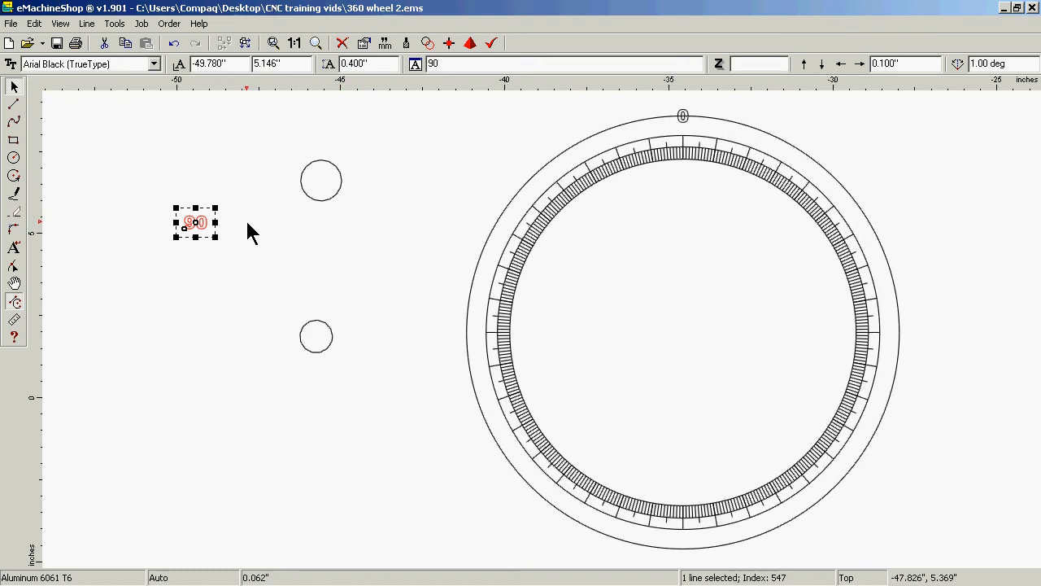
# Centre the 90 inside the 1.000" circle and move both onto the rightmost division point of the wheel's outermost circle.
pyautogui.moveTo(200, 227); pyautogui.dragTo(315, 337)
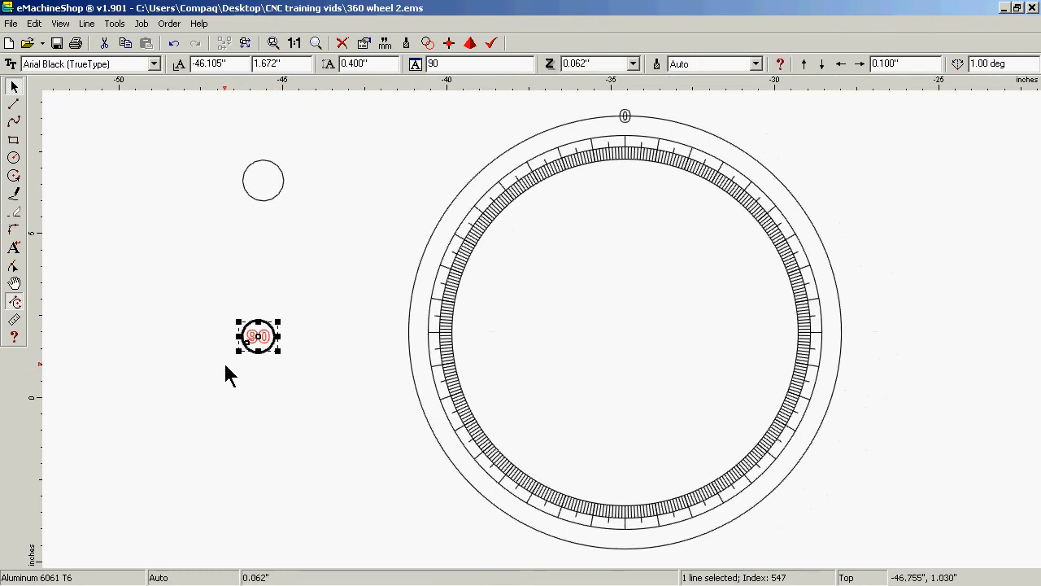
pyautogui.moveTo(210, 378); pyautogui.dragTo(860, 346)
pyautogui.click(915, 277)
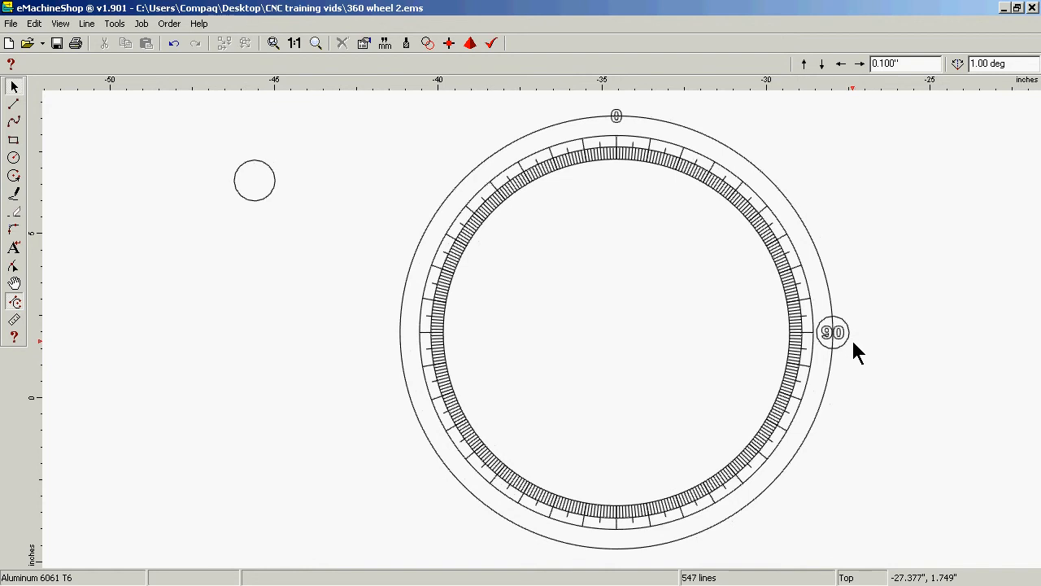
# Move the 1.000" circle off the 90 to the empty area beside the wheel and add the text 10 with Auto machining.
pyautogui.moveTo(846, 342); pyautogui.dragTo(296, 313)
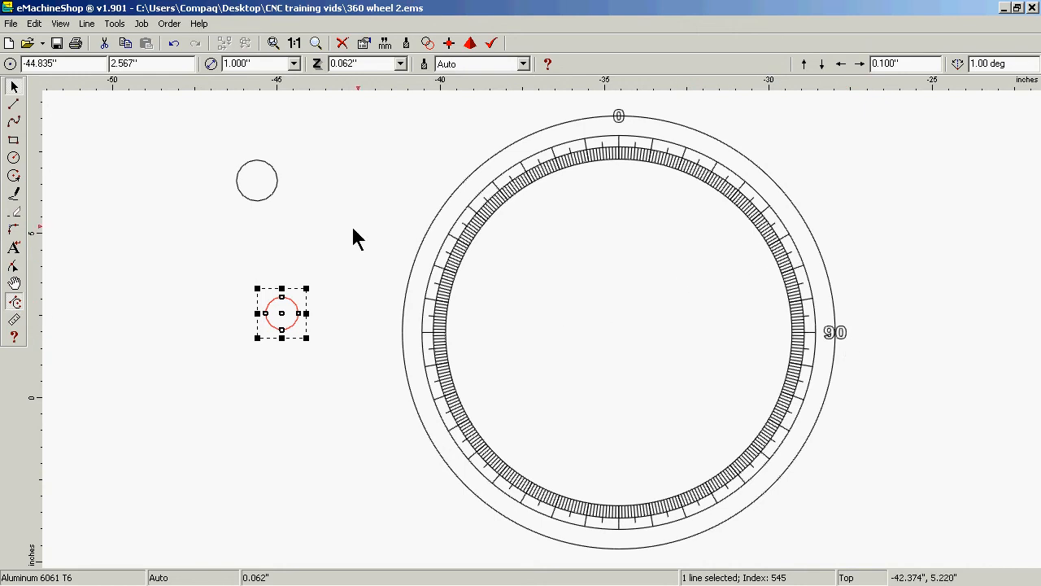
pyautogui.click(14, 249)
pyautogui.click(201, 168)
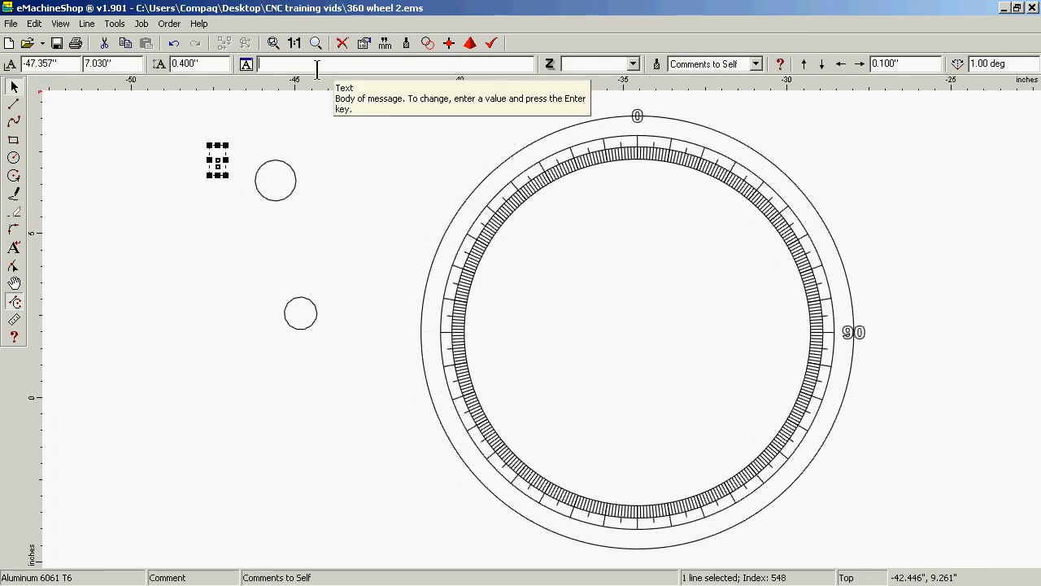
pyautogui.write('10')
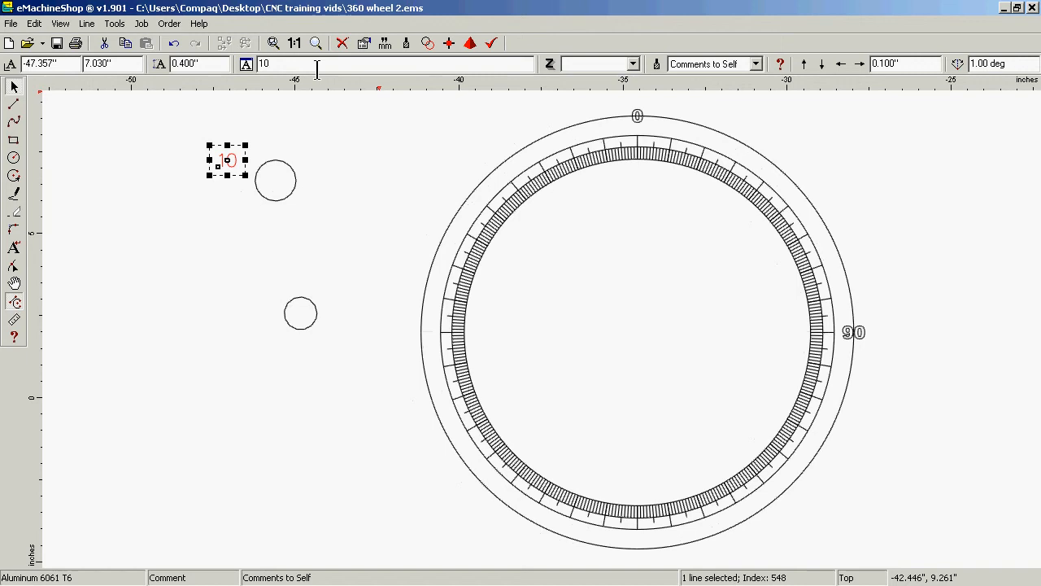
pyautogui.click(756, 64)
pyautogui.click(733, 80)
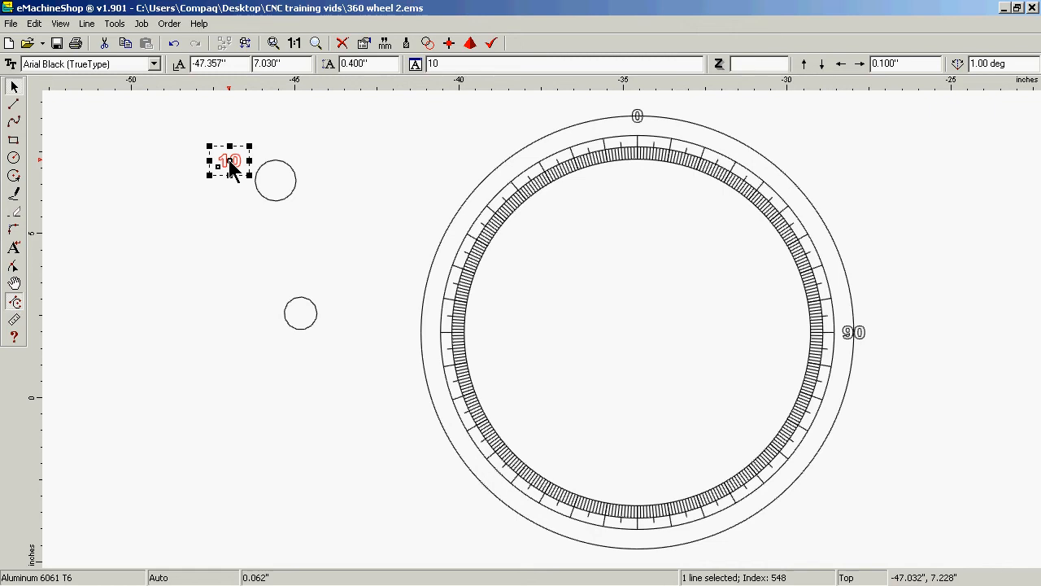
# Centre the 10 inside the 1.000" circle and move both onto the first division point clockwise from the 0.
pyautogui.moveTo(228, 163); pyautogui.dragTo(305, 318)
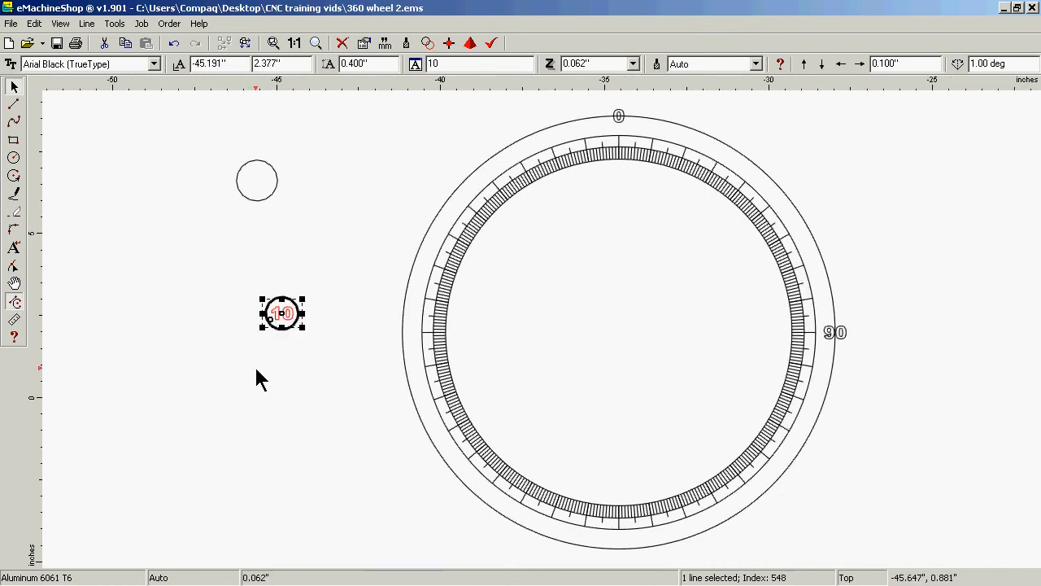
pyautogui.moveTo(230, 362); pyautogui.dragTo(324, 279)
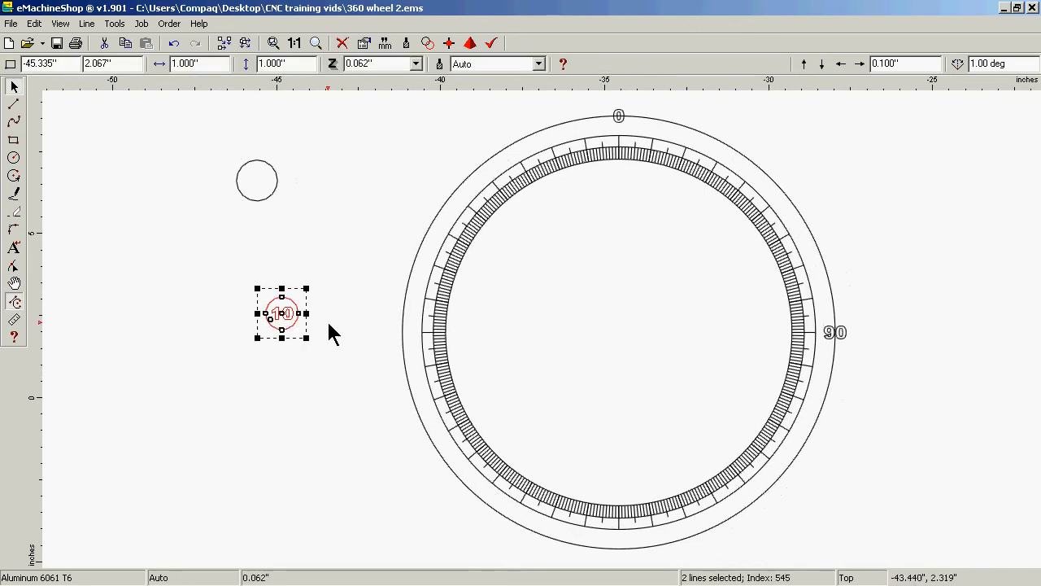
pyautogui.moveTo(290, 335); pyautogui.dragTo(657, 137)
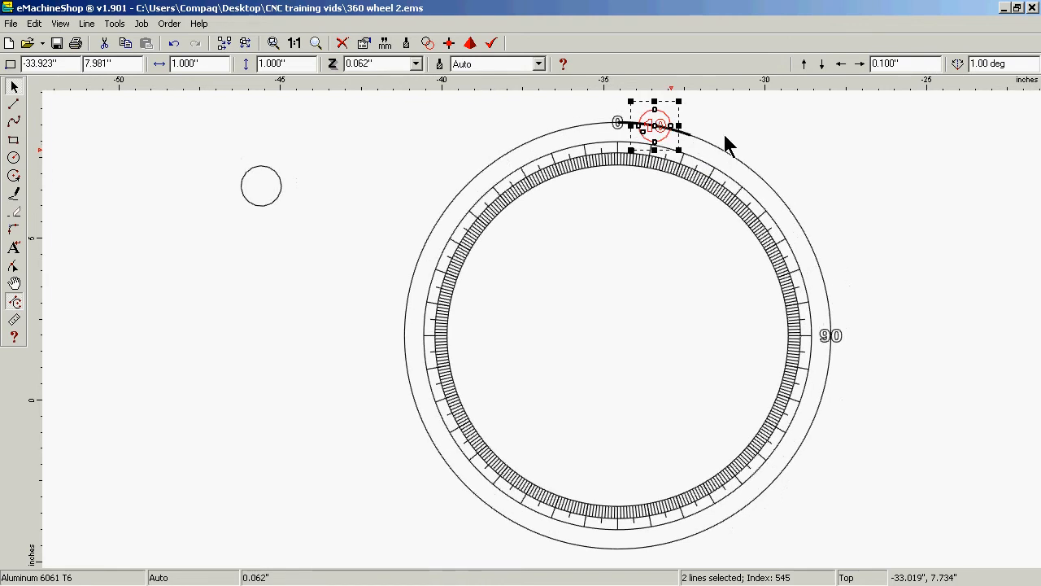
pyautogui.click(797, 126)
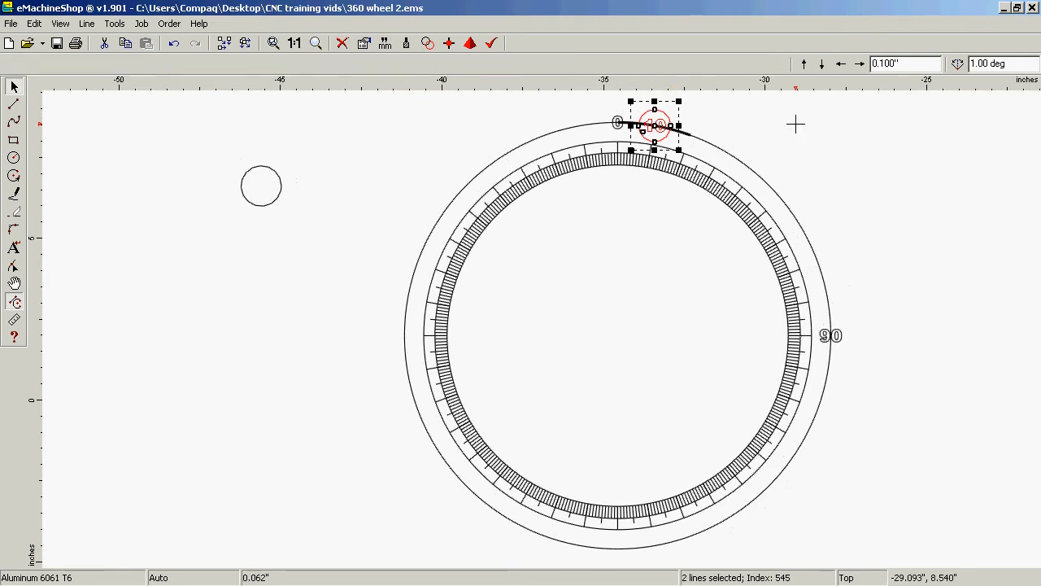
# Rotate the 10 text by 350 degrees so it follows the wheel's curve.
pyautogui.click(663, 127)
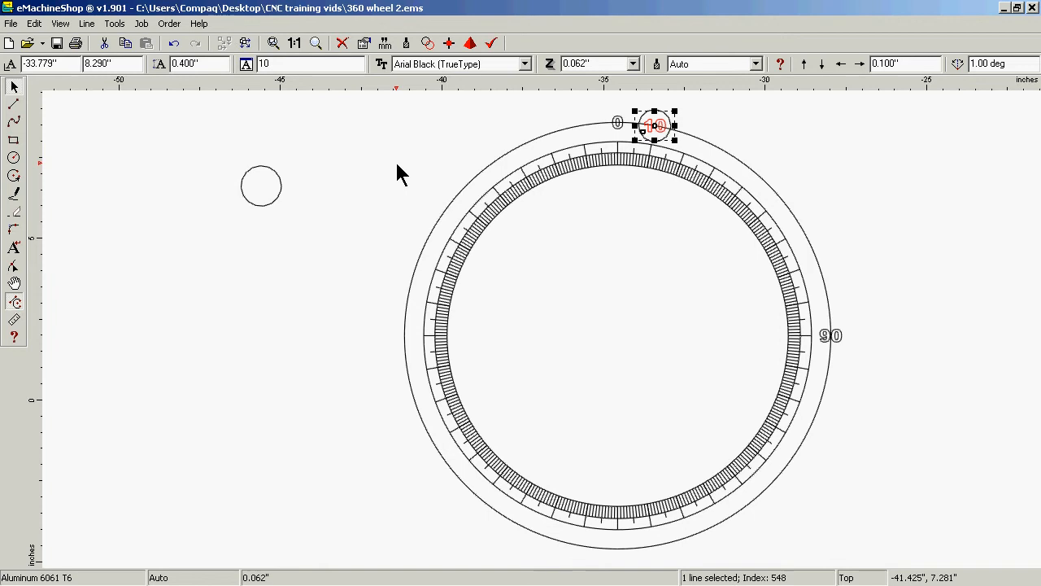
pyautogui.press('r')
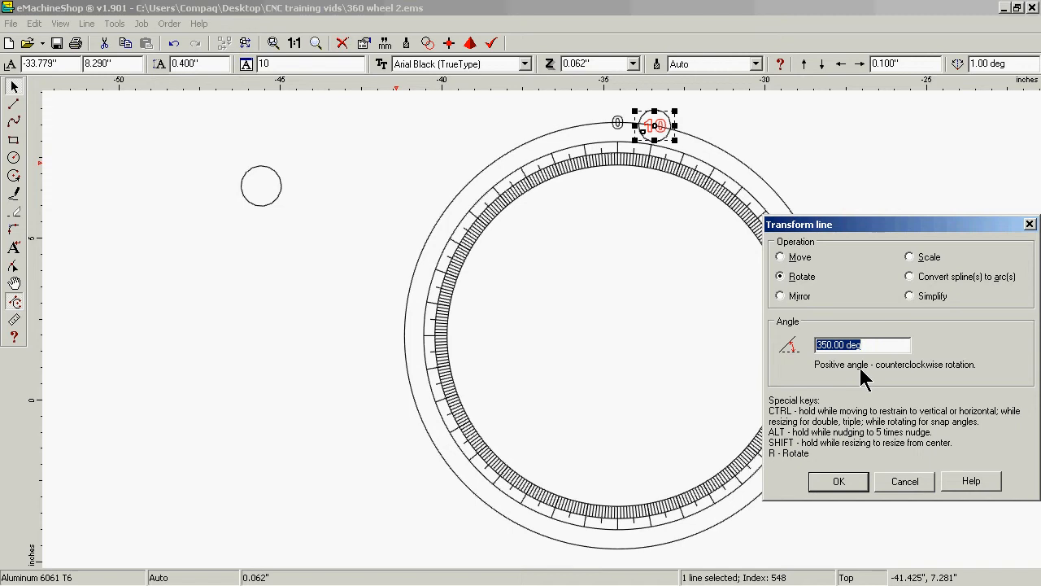
pyautogui.click(846, 479)
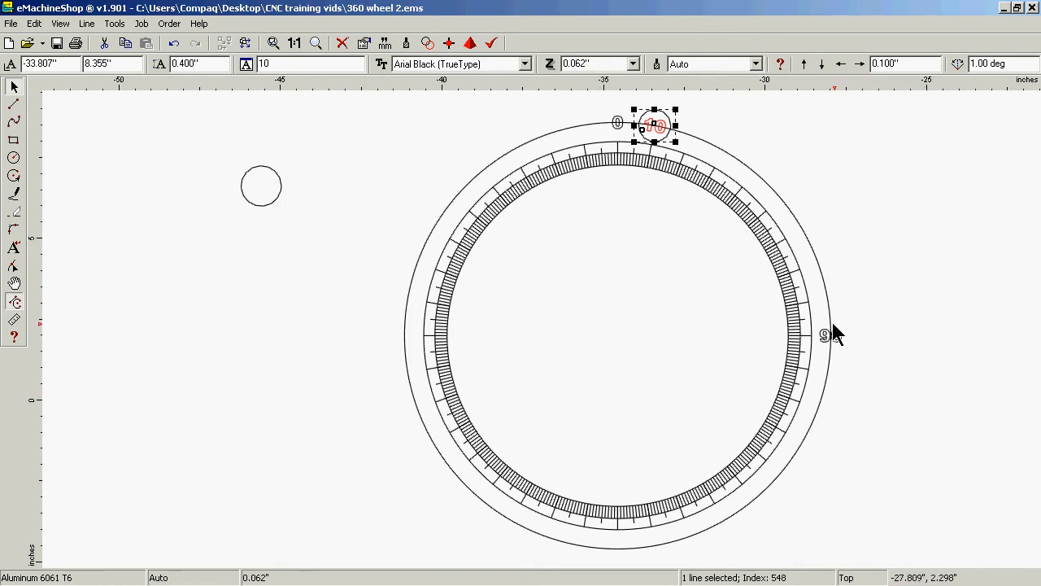
# Rotate the 90 text by 270 degrees.
pyautogui.click(842, 347)
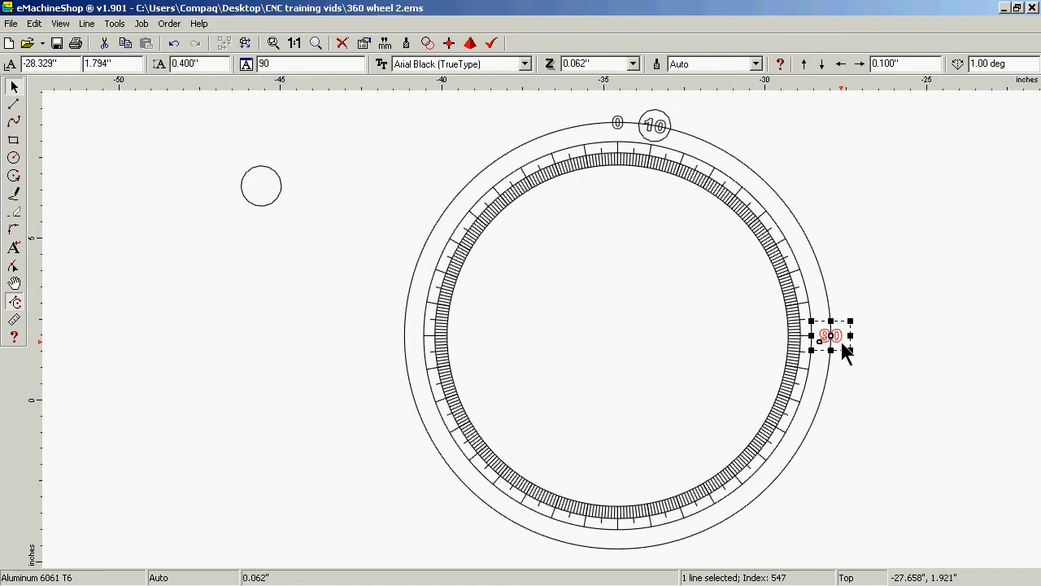
pyautogui.click(846, 350)
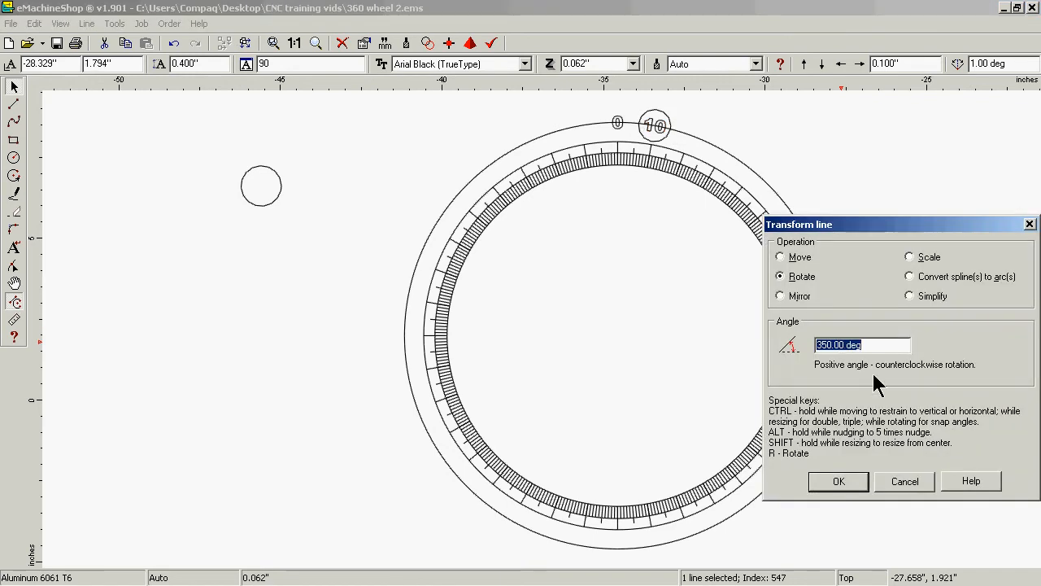
pyautogui.write('270')
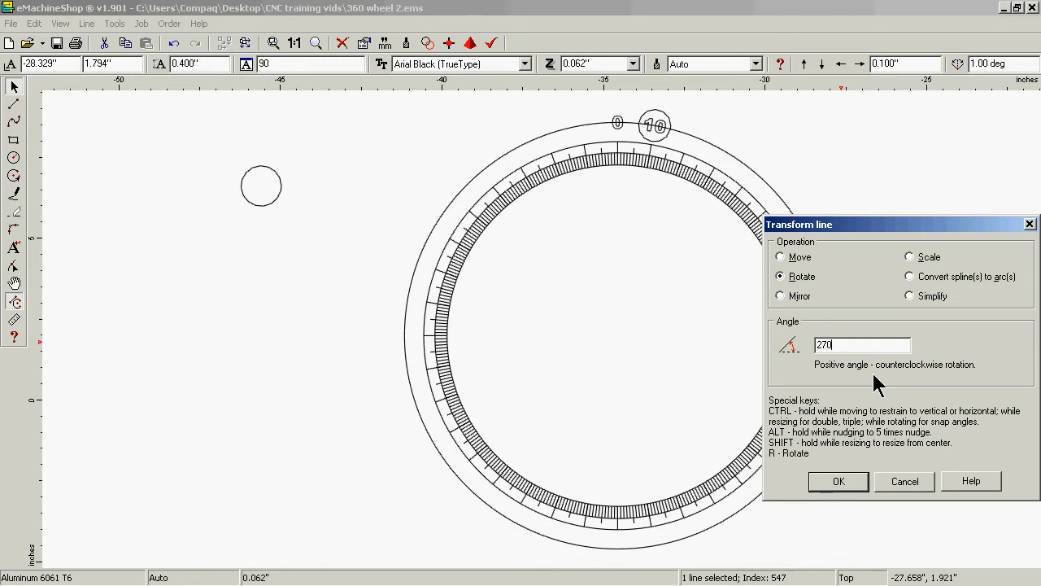
pyautogui.click(846, 481)
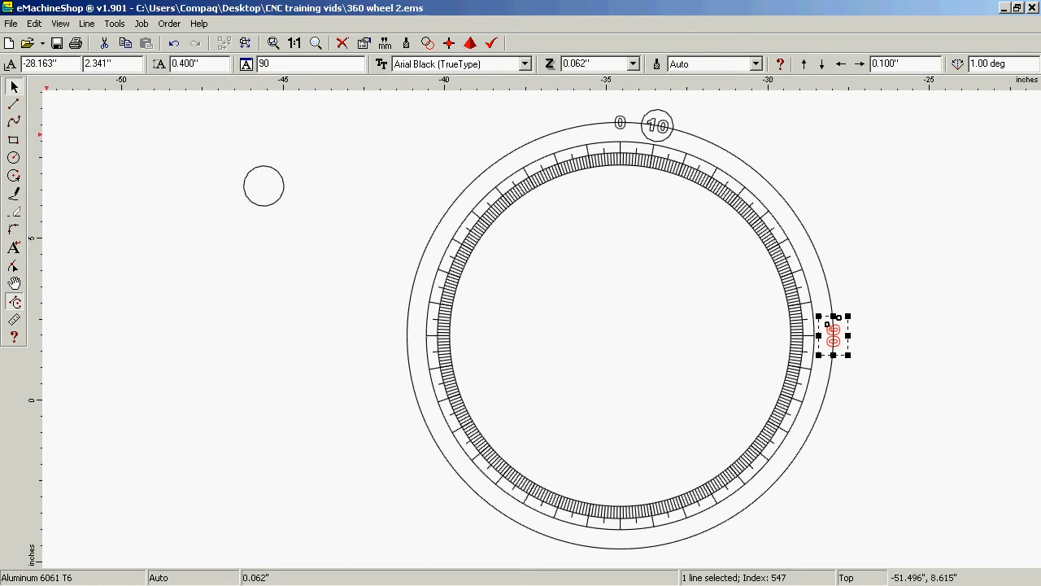
# Add the text 350 near the 1.250" circle and change it from Comments to Self to Auto machining.
pyautogui.click(14, 248)
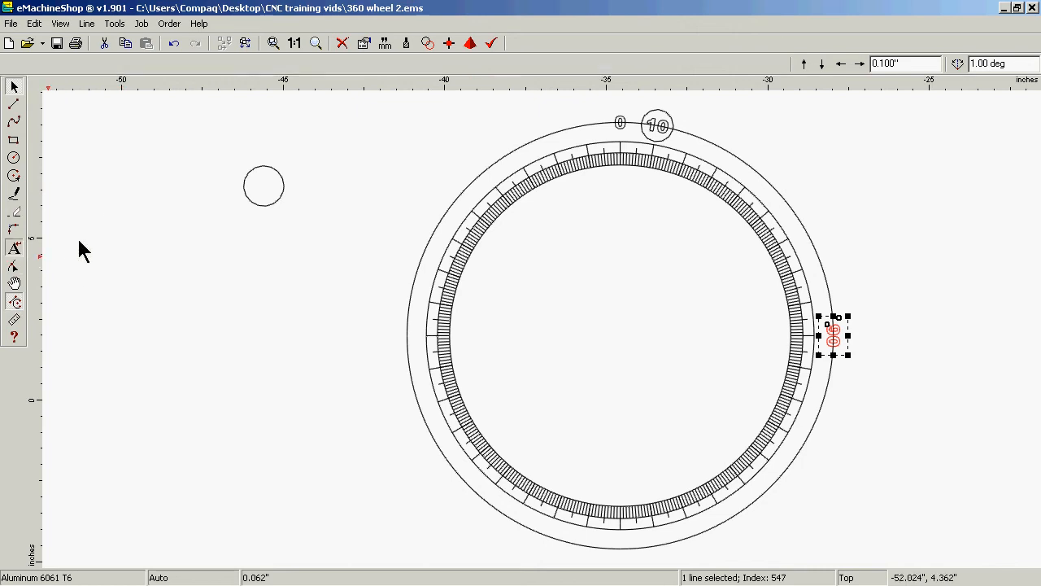
pyautogui.click(152, 222)
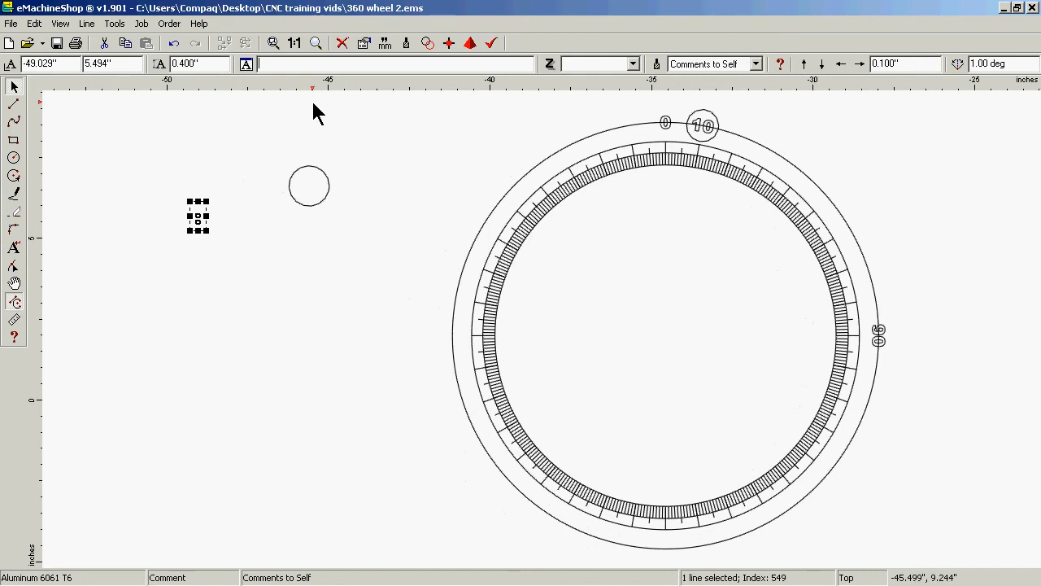
pyautogui.write('350')
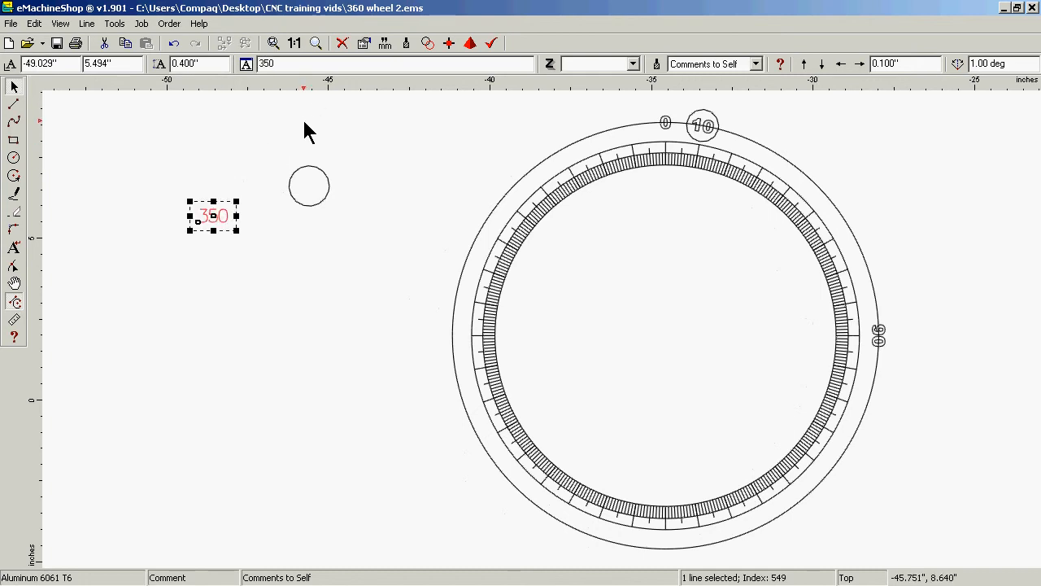
pyautogui.click(754, 66)
pyautogui.click(752, 81)
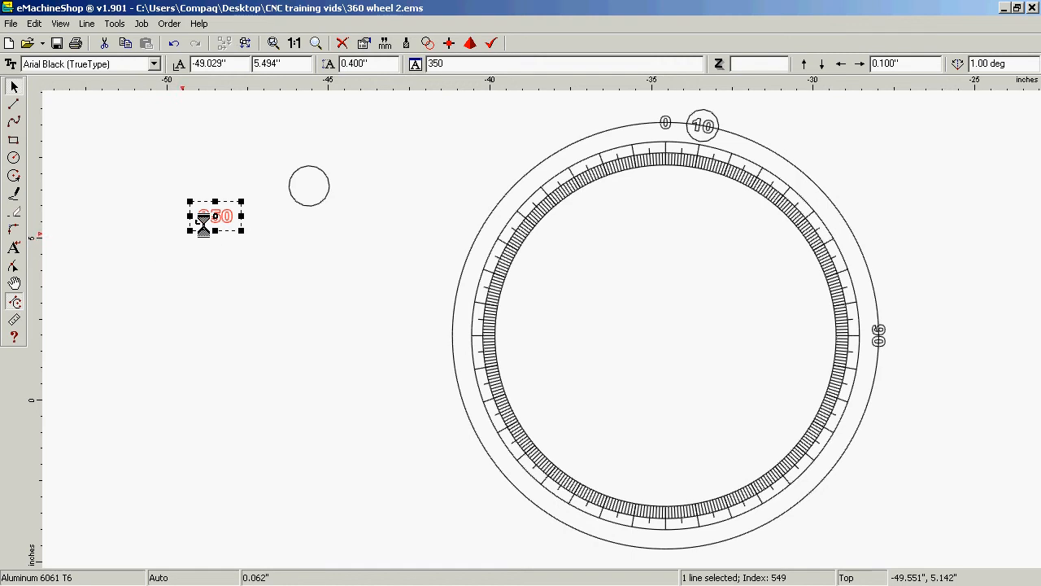
# Centre the 350 inside the 1.250" circle and move both onto the first division point counterclockwise from the 0.
pyautogui.moveTo(214, 225); pyautogui.dragTo(309, 186)
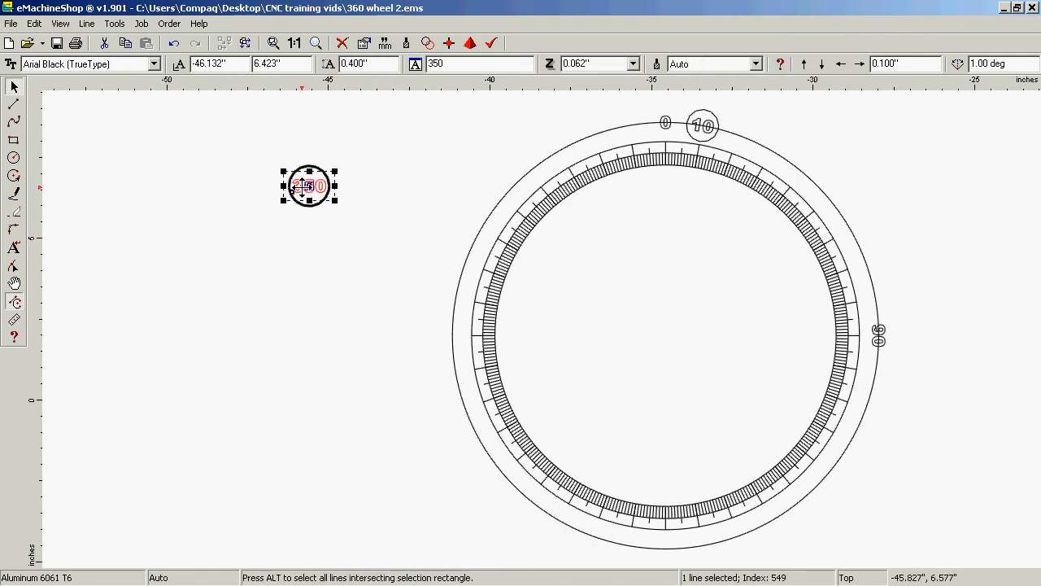
pyautogui.hscroll(1, 302, 186)
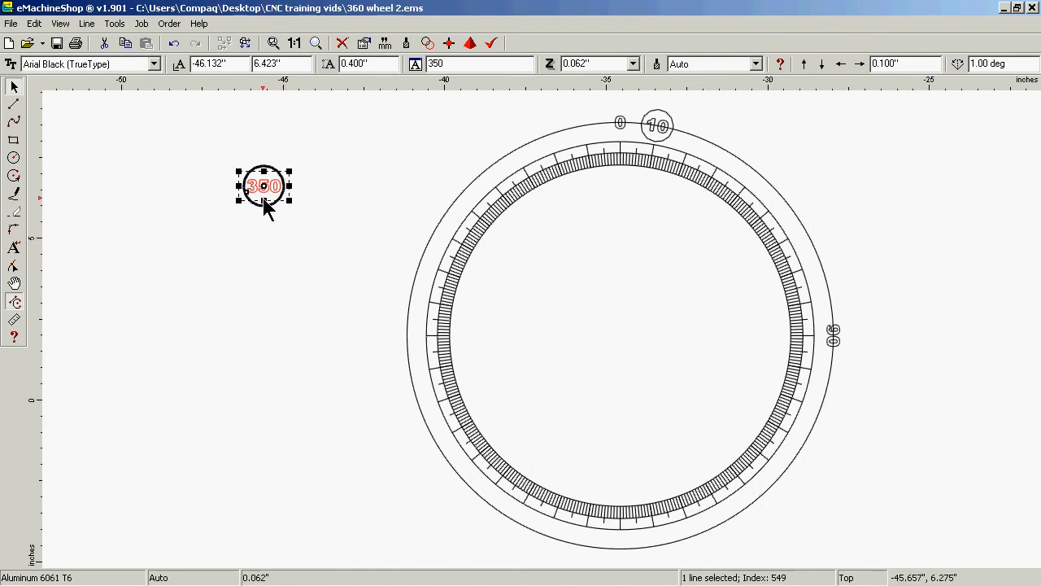
pyautogui.click(200, 273)
pyautogui.moveTo(208, 248); pyautogui.dragTo(306, 140)
pyautogui.moveTo(284, 209); pyautogui.dragTo(589, 133)
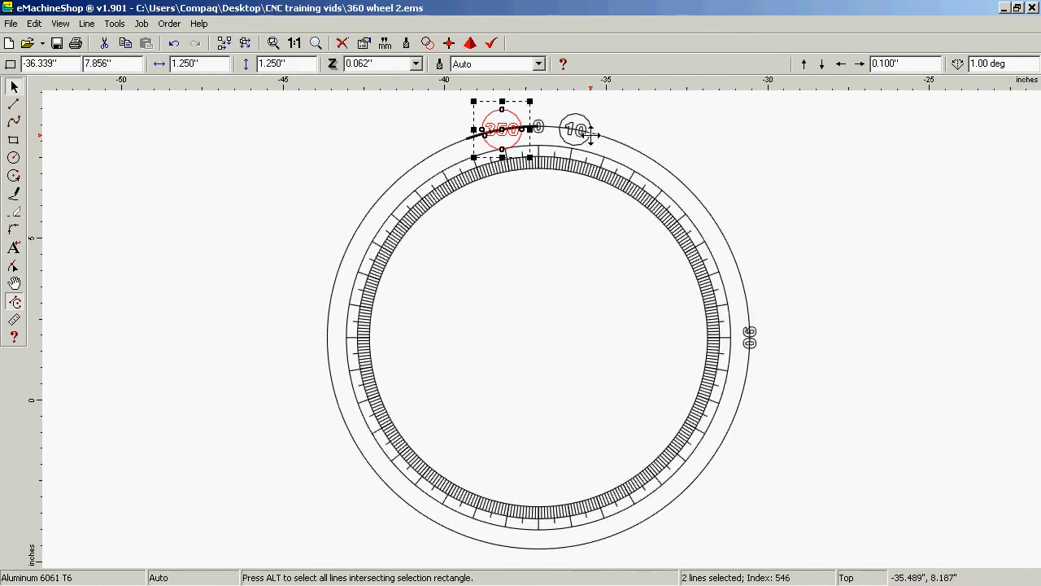
pyautogui.click(191, 193)
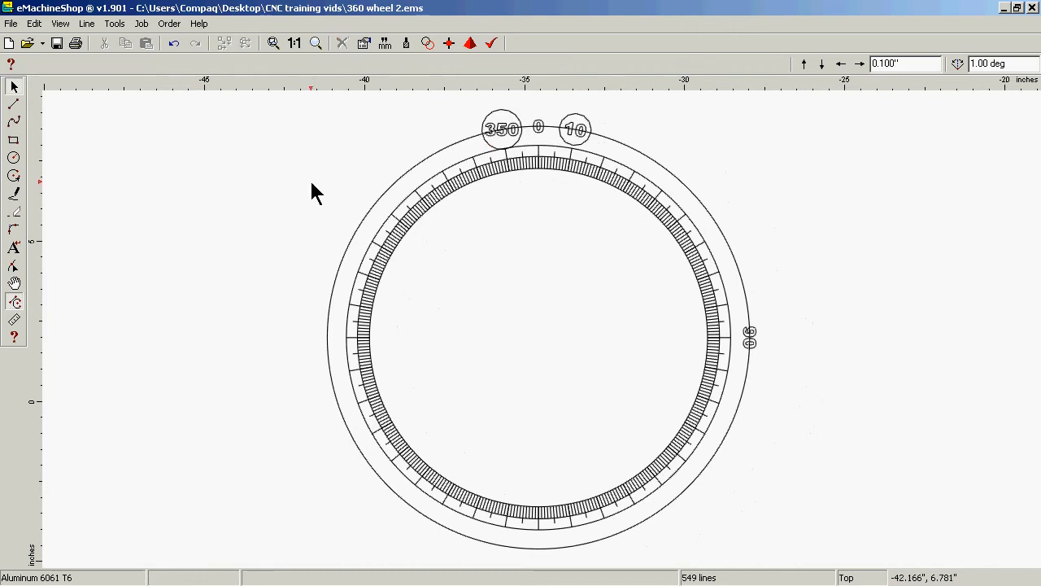
# Rotate the 350 text by 10 degrees so it follows the wheel's curve.
pyautogui.click(499, 135)
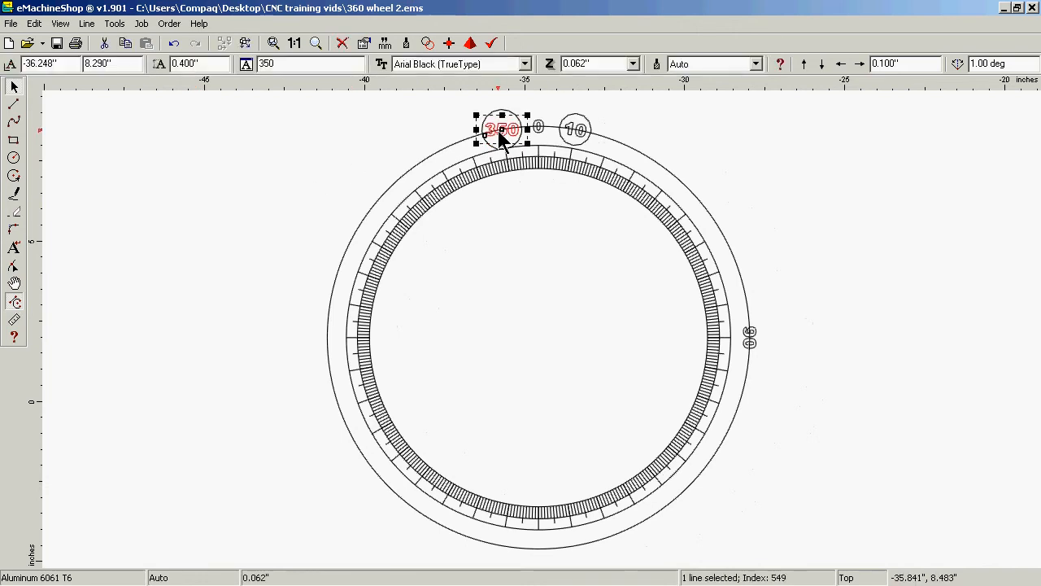
pyautogui.press('r')
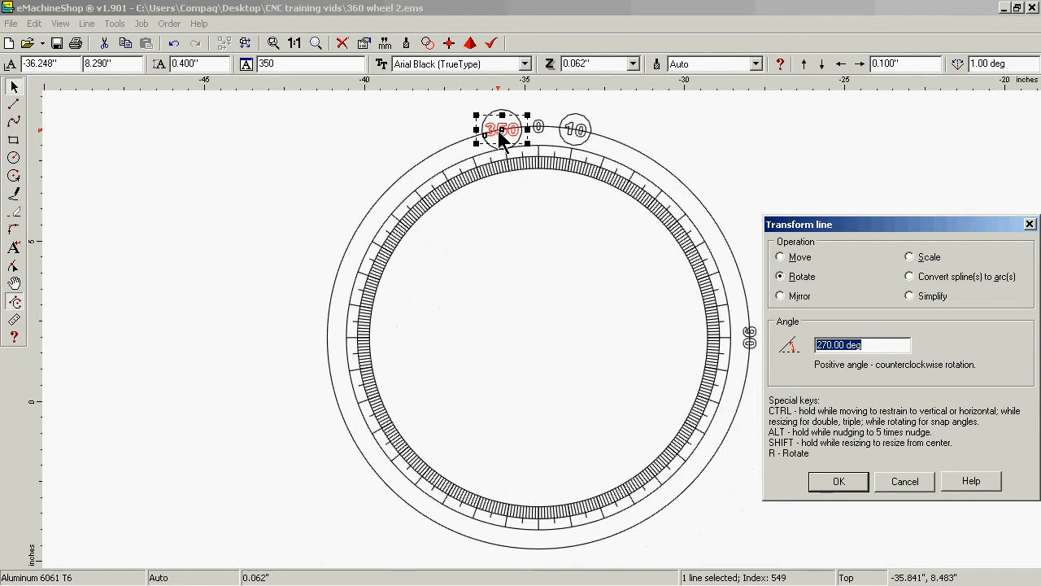
pyautogui.write('10')
pyautogui.press('Return')
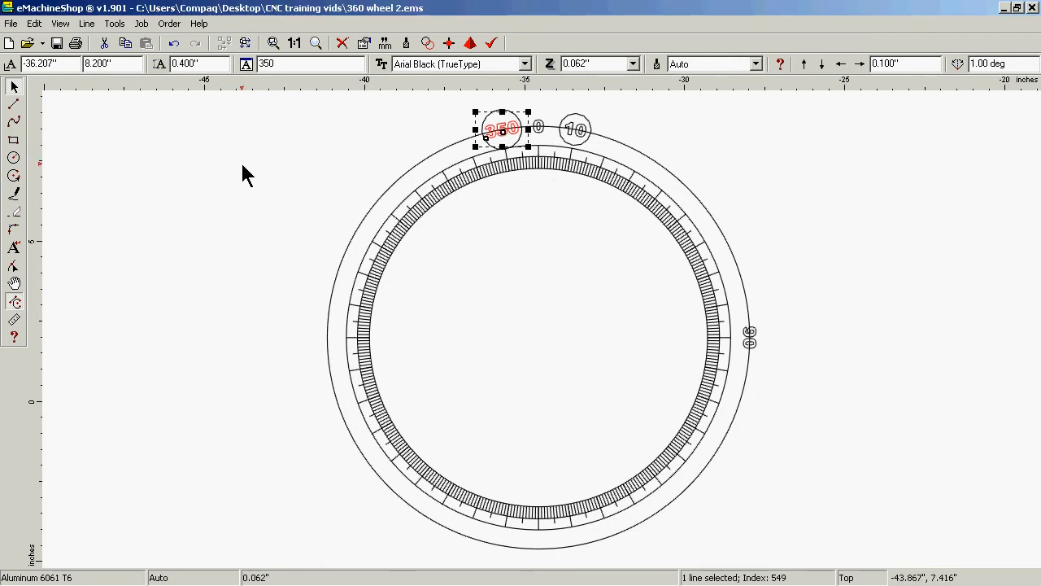
# Add the text 340 in the empty area beside the wheel and change it from Comments to Self to Auto machining.
pyautogui.click(15, 248)
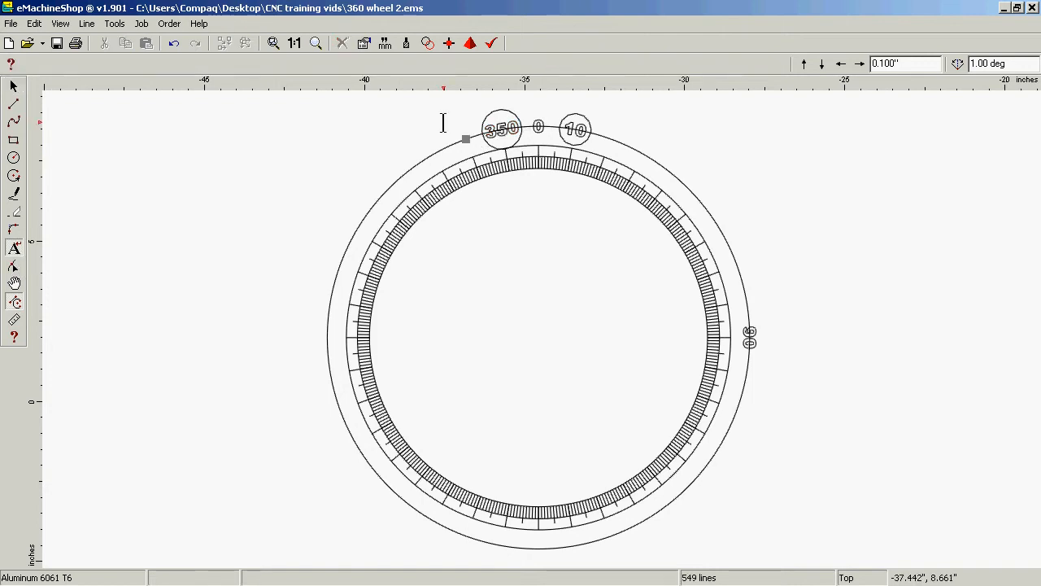
pyautogui.click(132, 204)
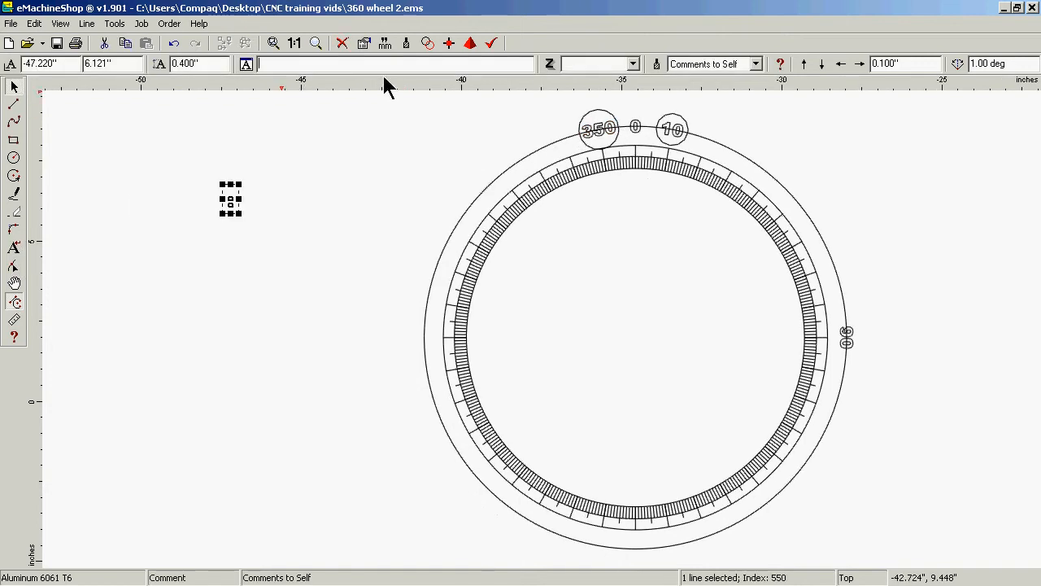
pyautogui.click(432, 65)
pyautogui.write('340')
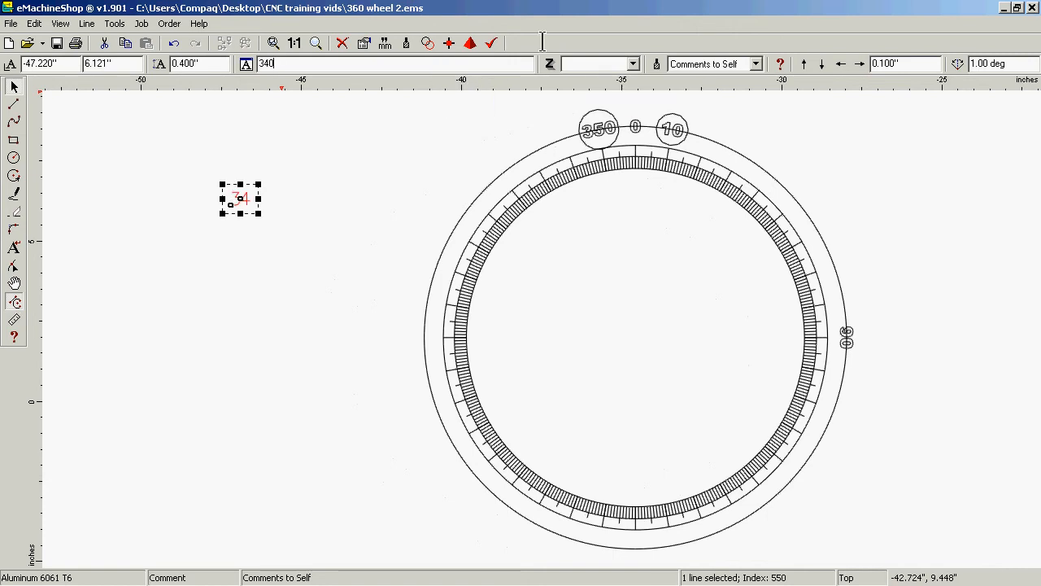
pyautogui.click(747, 64)
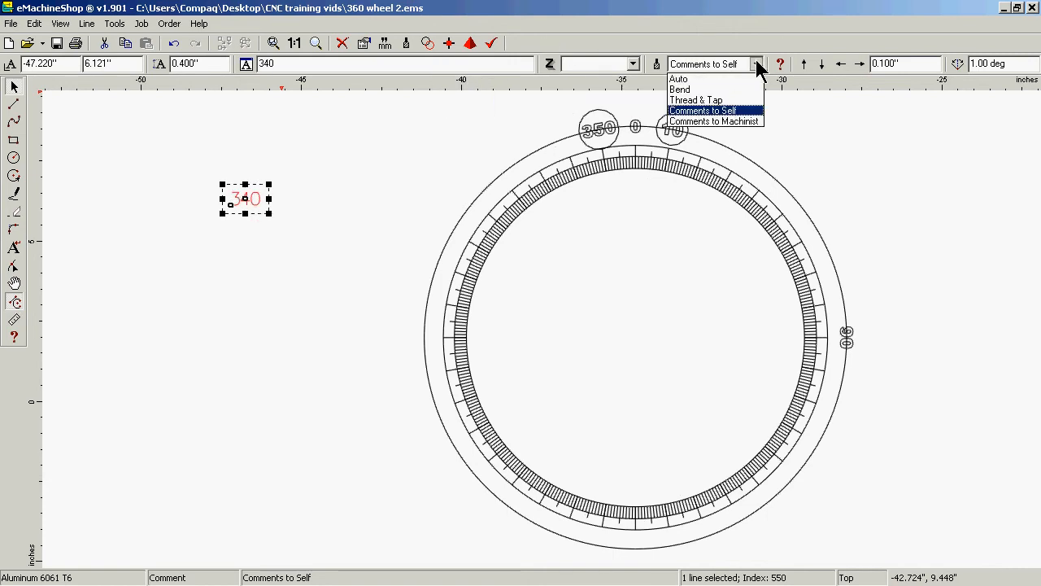
pyautogui.click(716, 79)
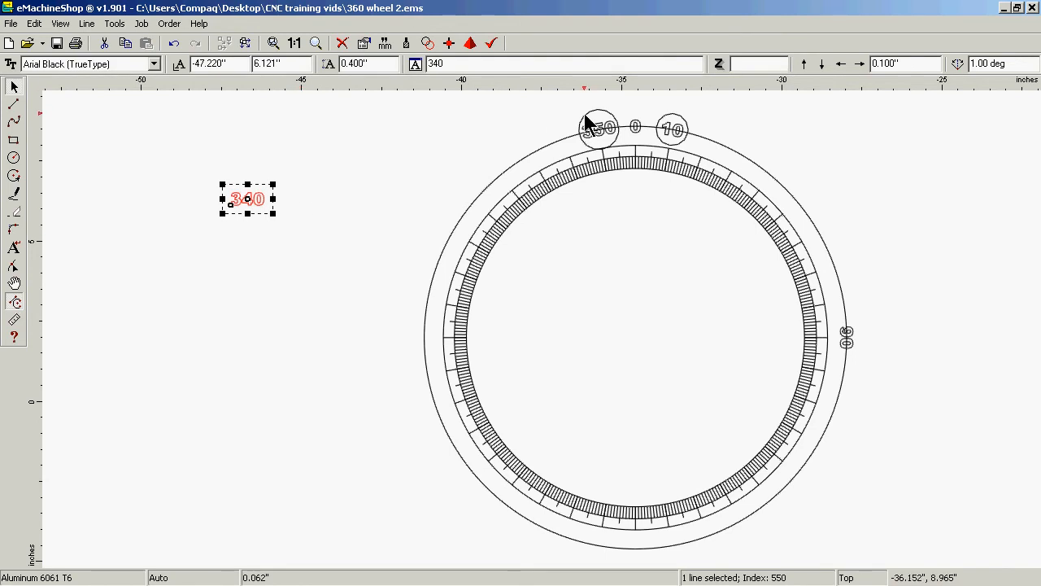
# Centre the 1.250" circle around the 340 and move both onto the second division point counterclockwise from the 0.
pyautogui.moveTo(585, 114)
pyautogui.mouseDown()
pyautogui.moveTo(334, 160)
pyautogui.moveTo(218, 163)
pyautogui.moveTo(231, 179)
pyautogui.mouseUp()
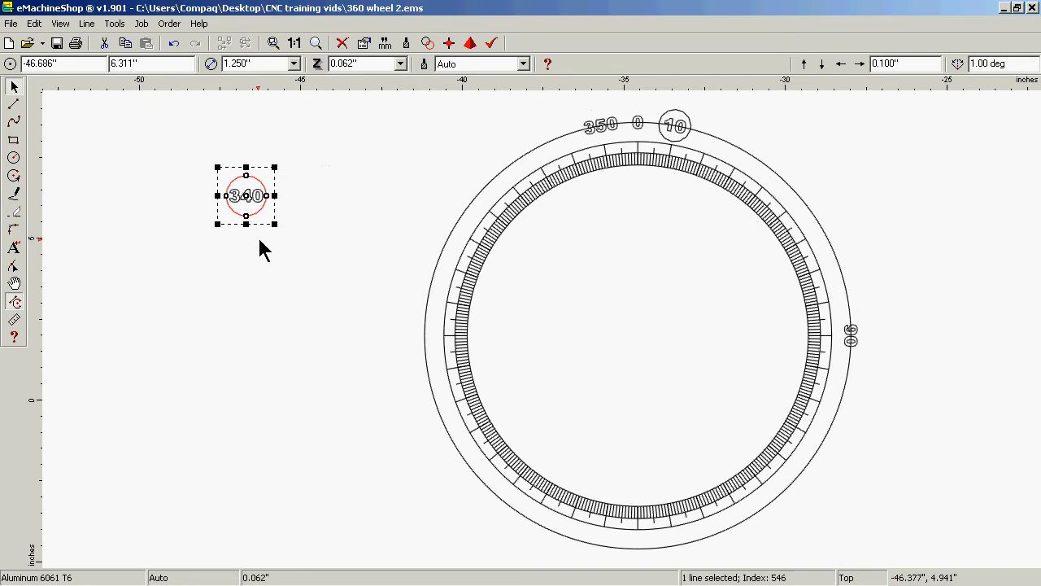
pyautogui.click(248, 252)
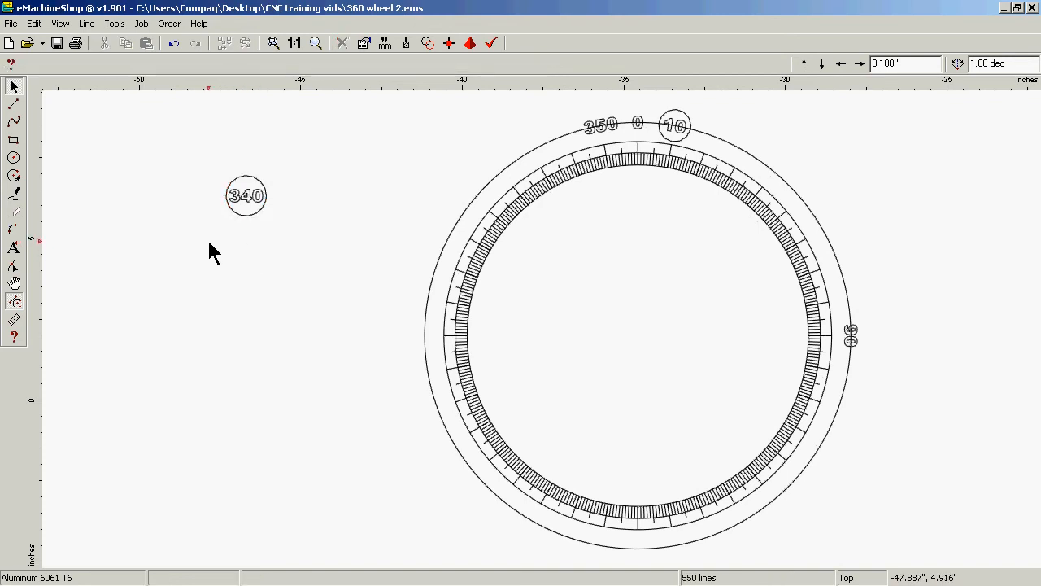
pyautogui.moveTo(209, 245); pyautogui.dragTo(301, 161)
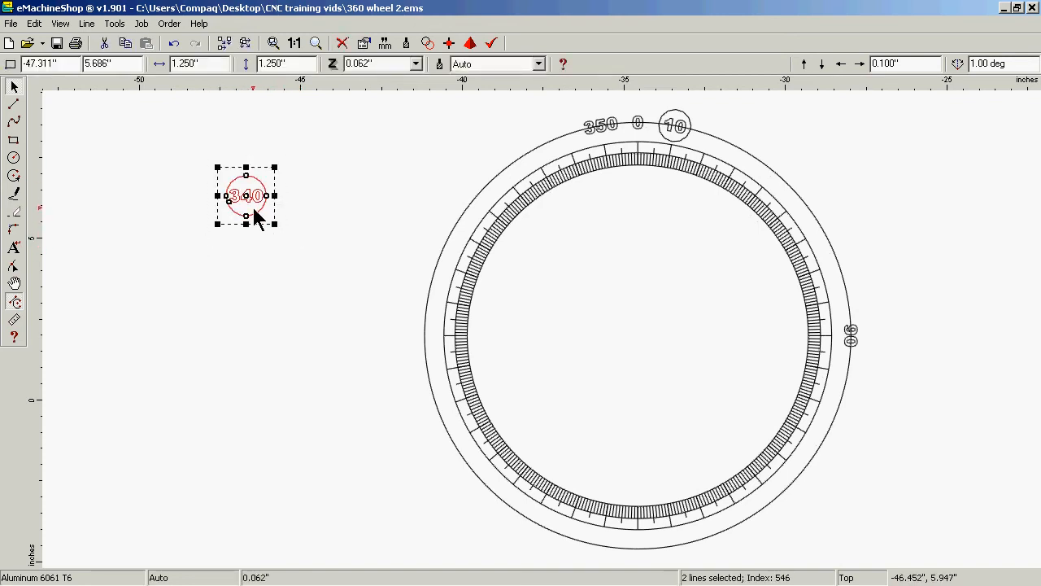
pyautogui.moveTo(259, 210); pyautogui.dragTo(576, 143)
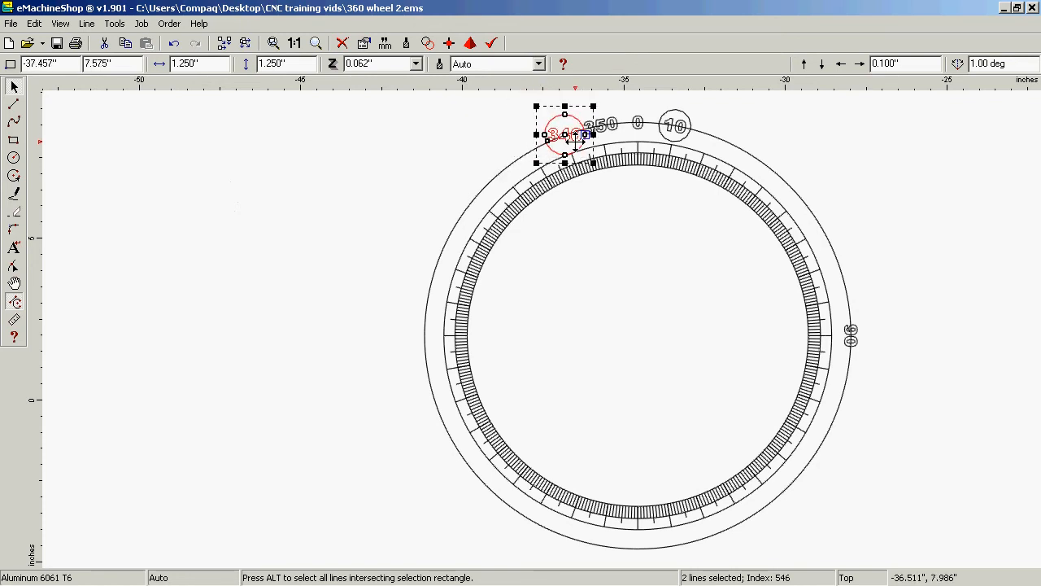
pyautogui.press('Right')
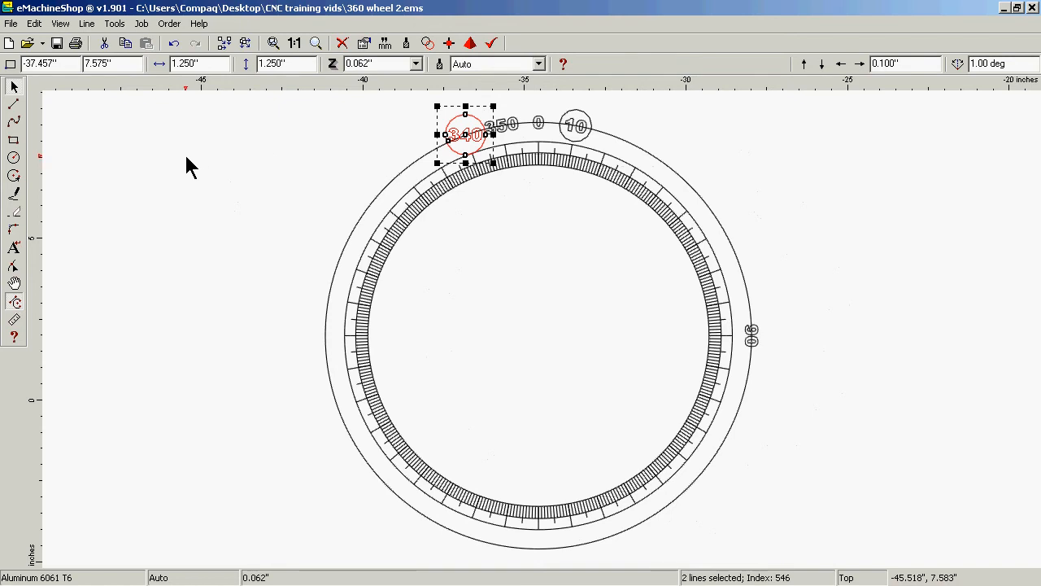
# Rotate the 340 text together with its circle by 20 degrees.
pyautogui.write('r')
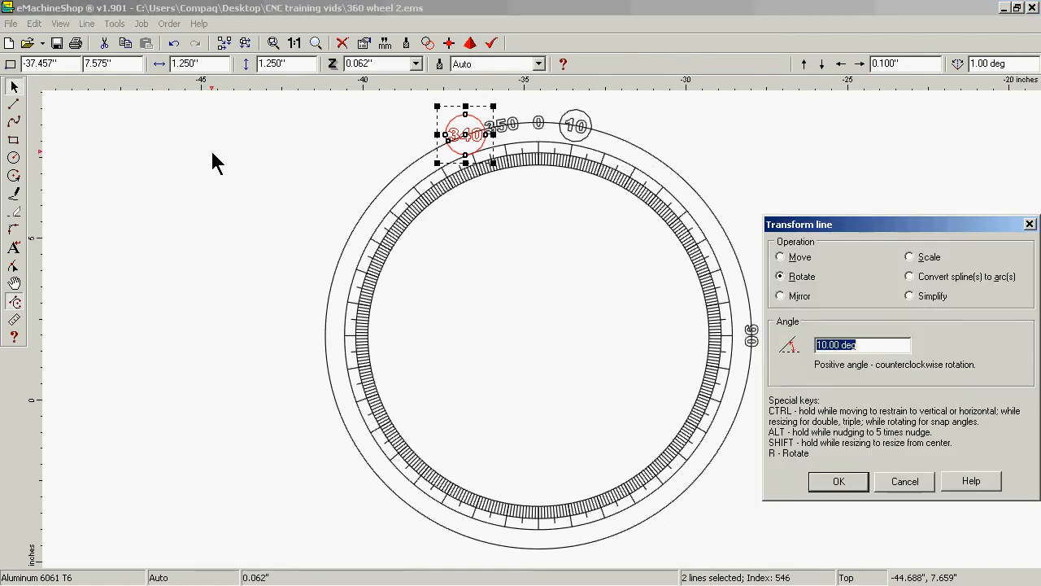
pyautogui.write('20')
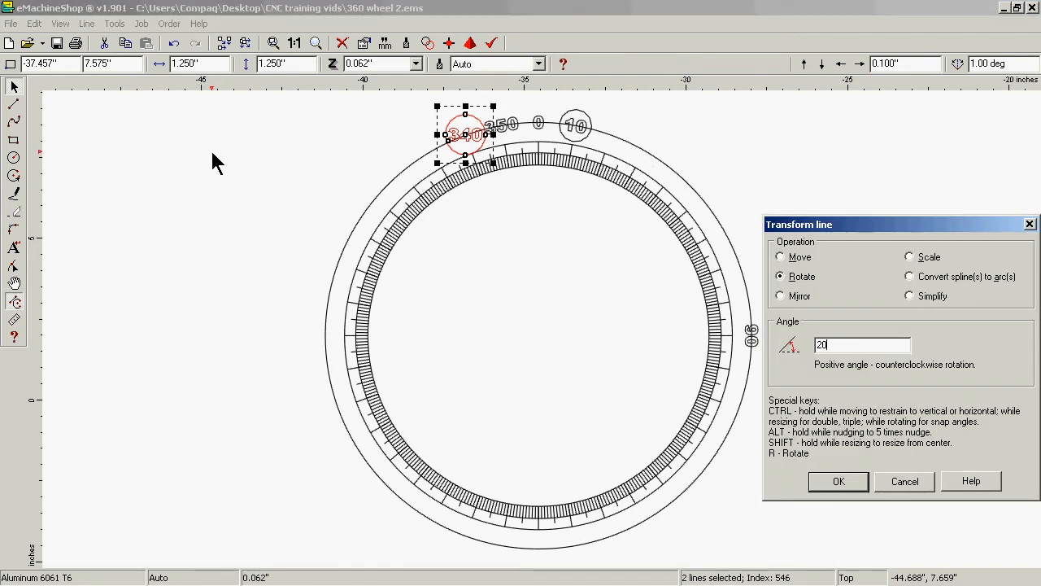
pyautogui.press('Return')
pyautogui.click(272, 188)
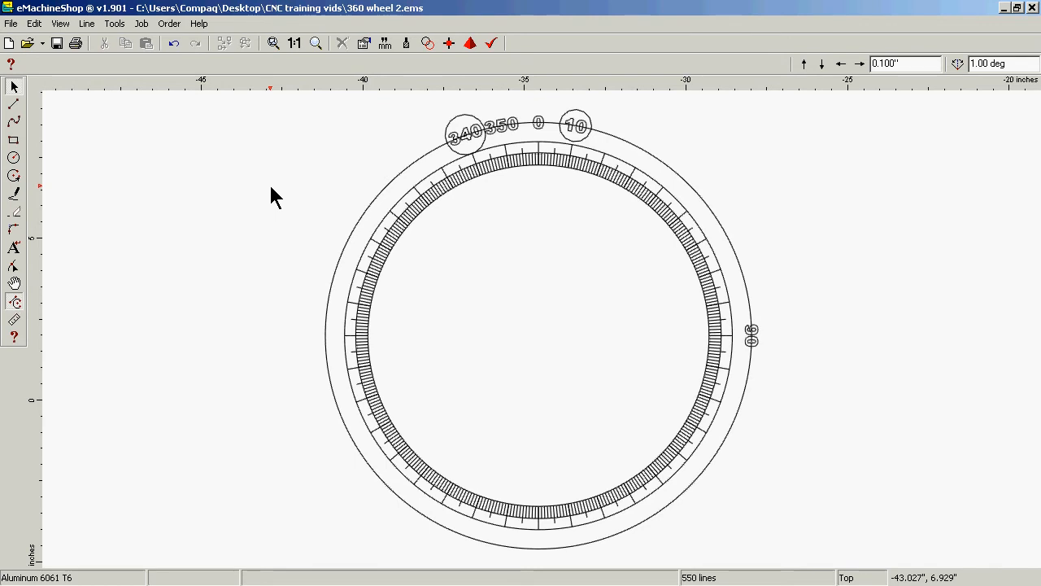
# Move the 1.250" circle around the 340 and the 1.000" circle around the 10 off the wheel, one to each side.
pyautogui.click(469, 122)
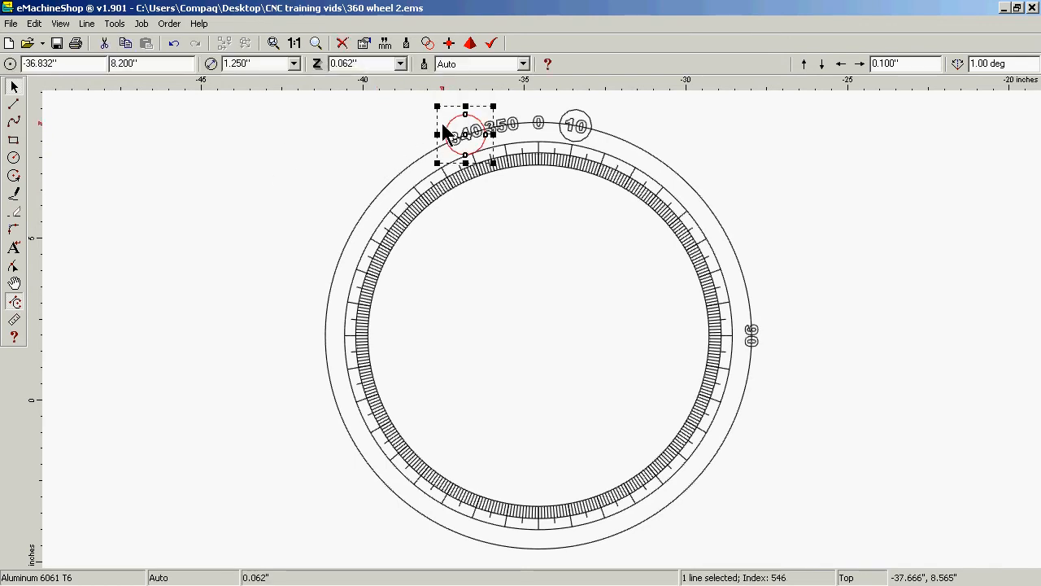
pyautogui.moveTo(450, 130)
pyautogui.mouseDown()
pyautogui.moveTo(192, 140)
pyautogui.moveTo(168, 152)
pyautogui.mouseUp()
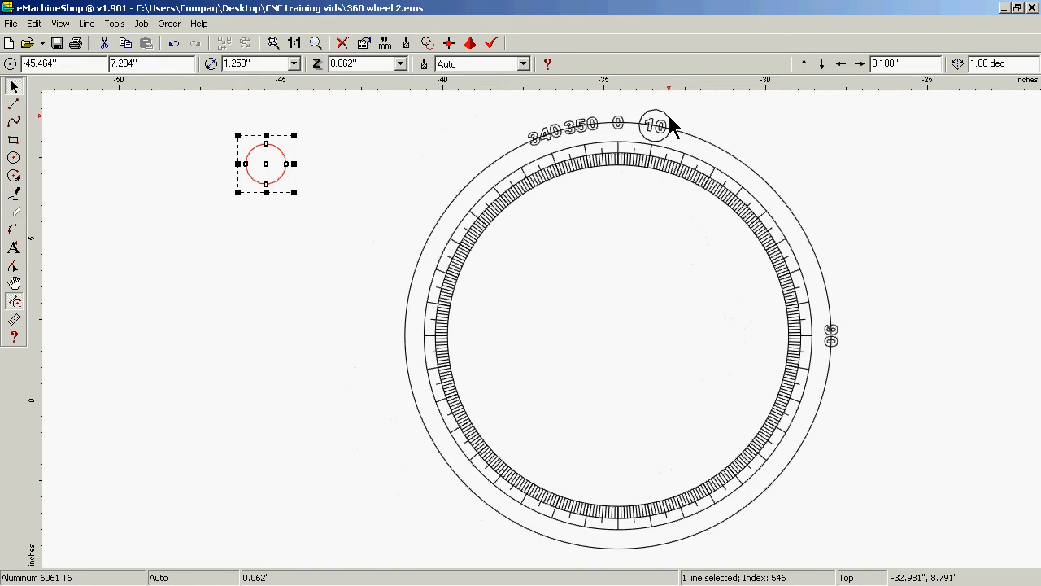
pyautogui.moveTo(669, 118)
pyautogui.mouseDown()
pyautogui.moveTo(762, 105)
pyautogui.moveTo(922, 153)
pyautogui.mouseUp()
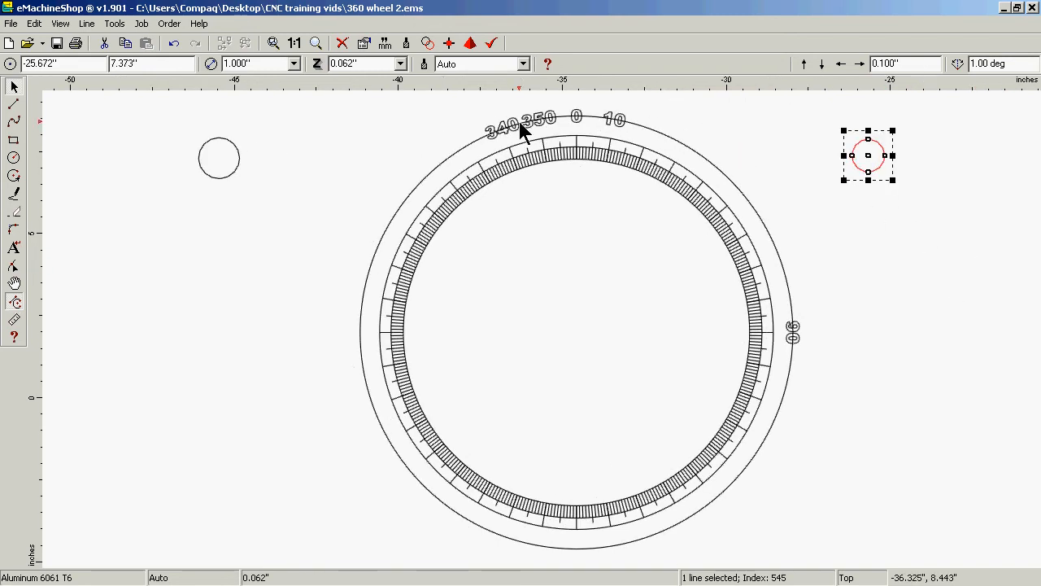
pyautogui.click(506, 138)
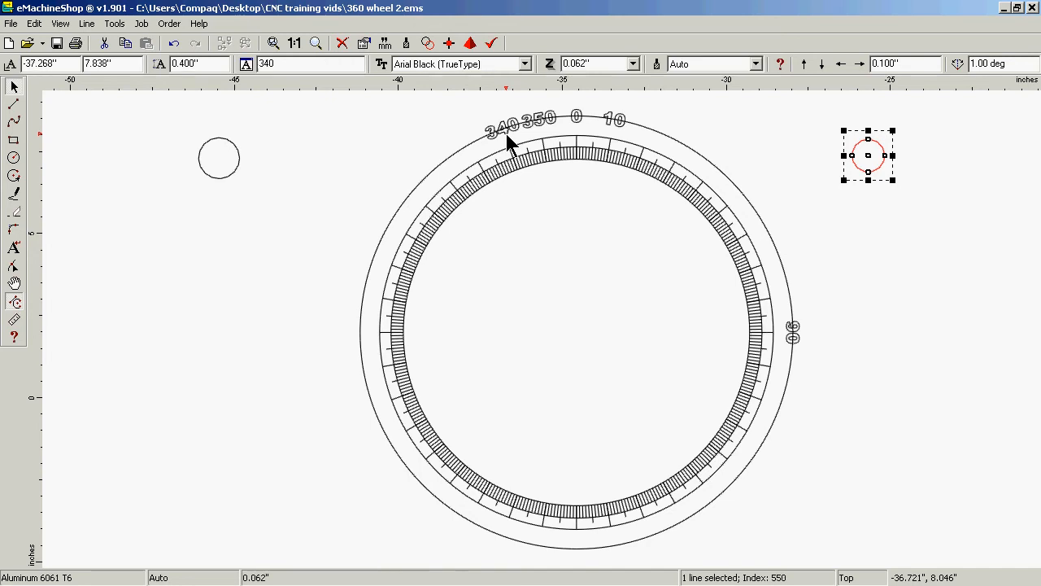
pyautogui.doubleClick(199, 65)
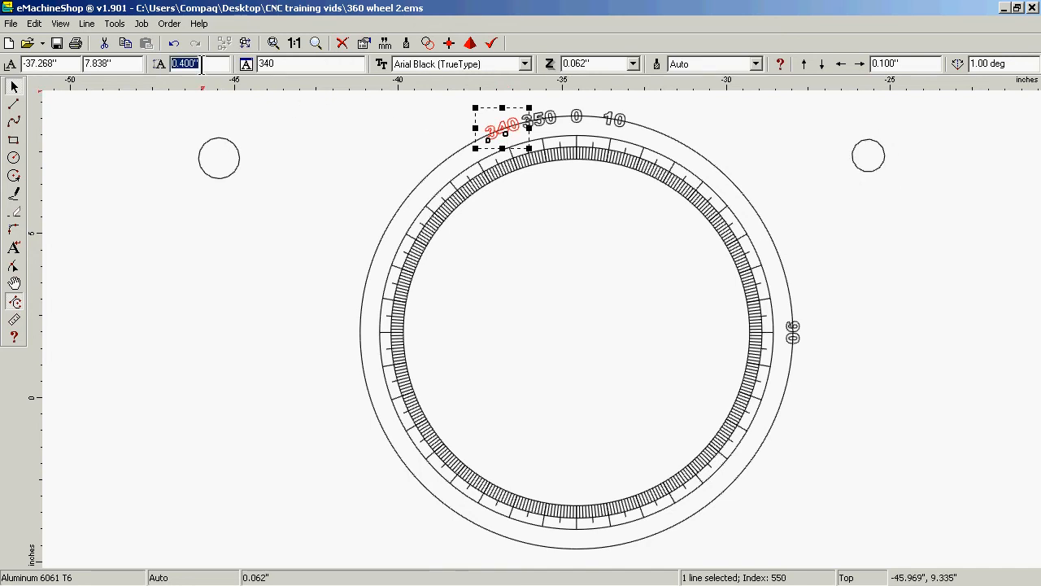
pyautogui.write('3')
pyautogui.press('Return')
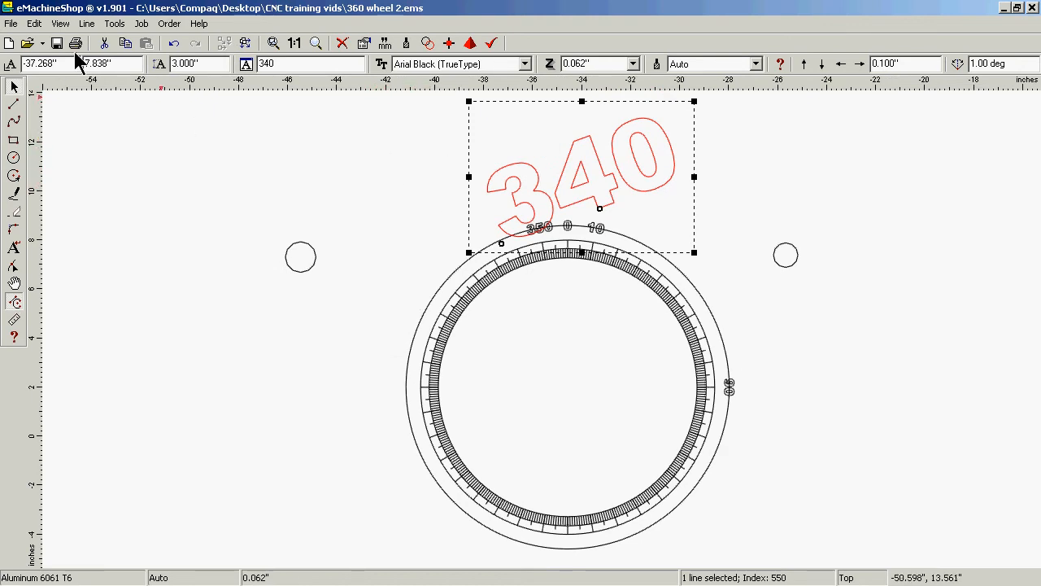
pyautogui.click(36, 23)
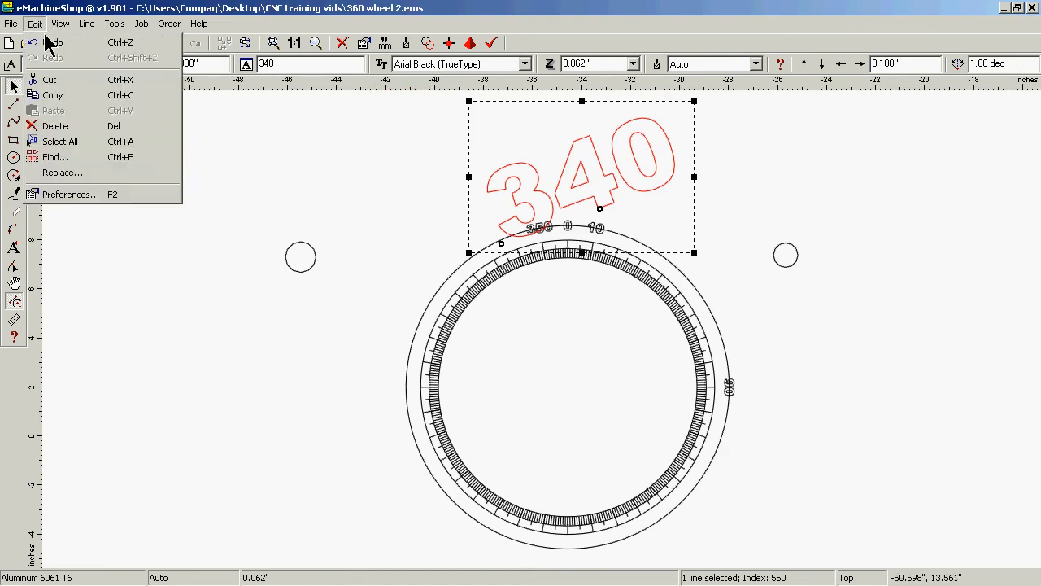
pyautogui.click(52, 44)
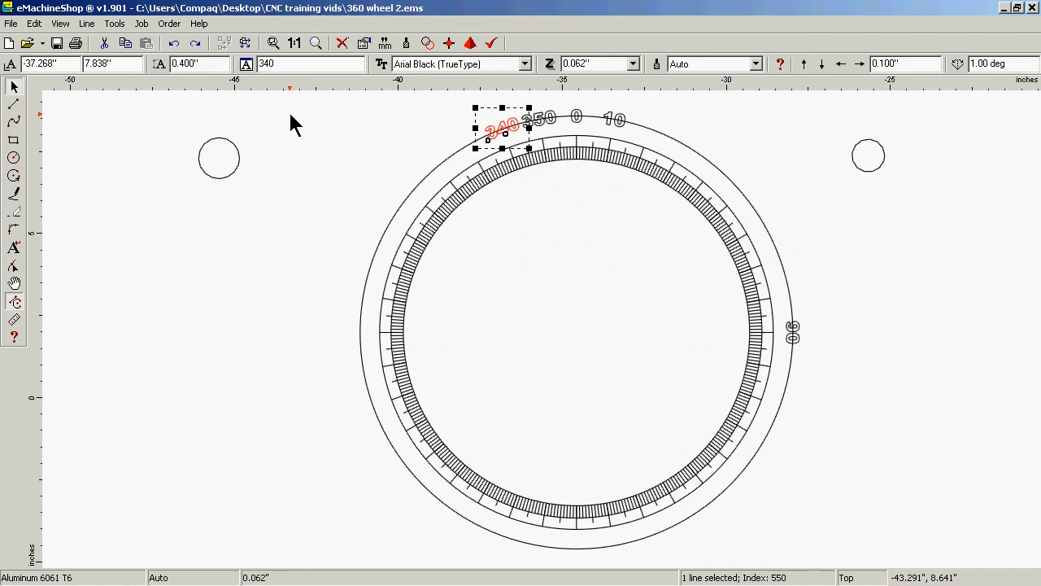
# Set the font size of the 340 text to 0.3".
pyautogui.doubleClick(211, 63)
pyautogui.press('BackSpace')
pyautogui.write('.3')
pyautogui.press('Return')
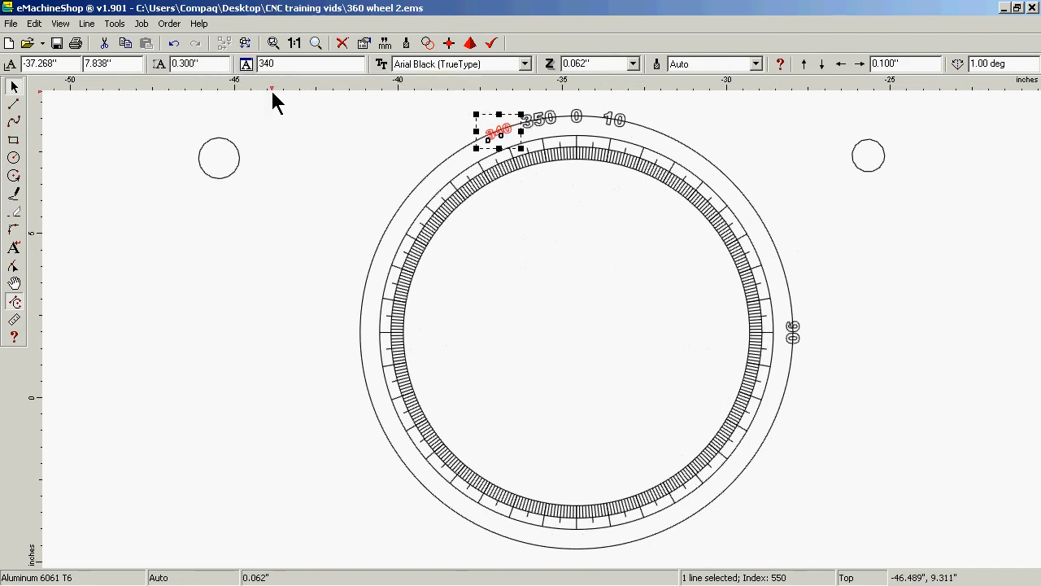
# Reduce the font size of the 350 text to 0.3".
pyautogui.click(542, 128)
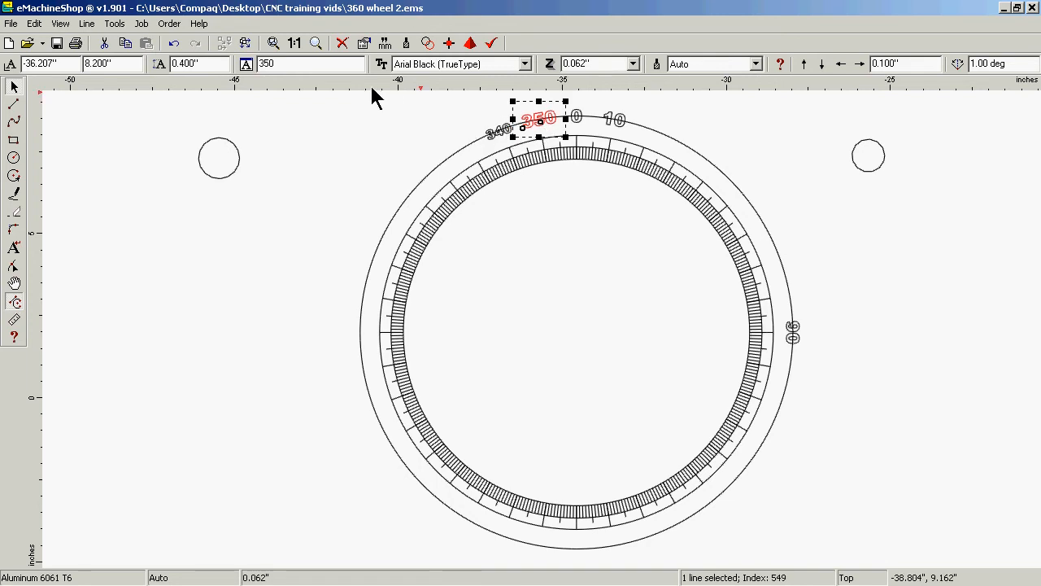
pyautogui.doubleClick(208, 63)
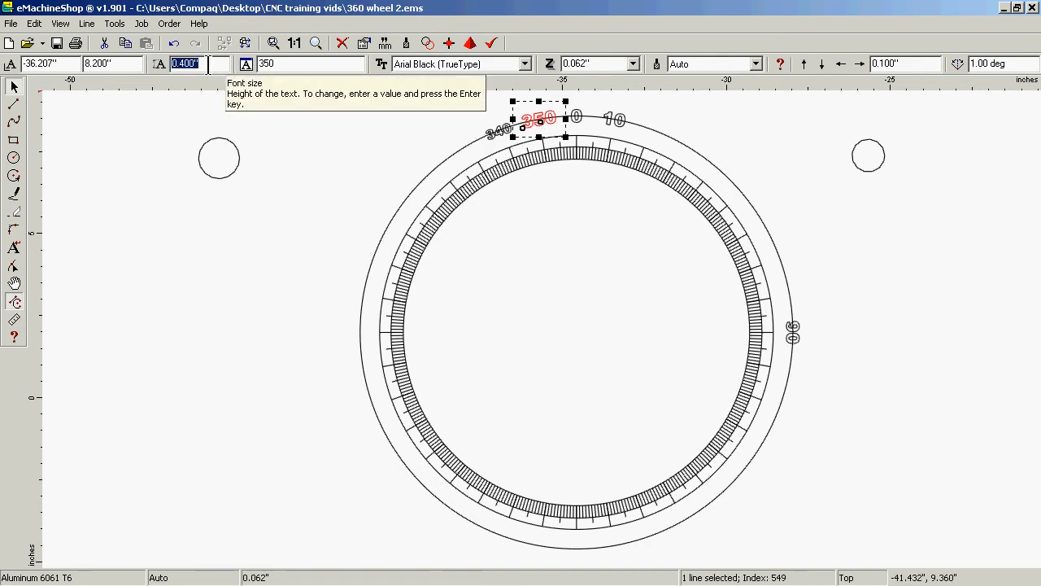
pyautogui.press('BackSpace')
pyautogui.write('.3')
pyautogui.press('Return')
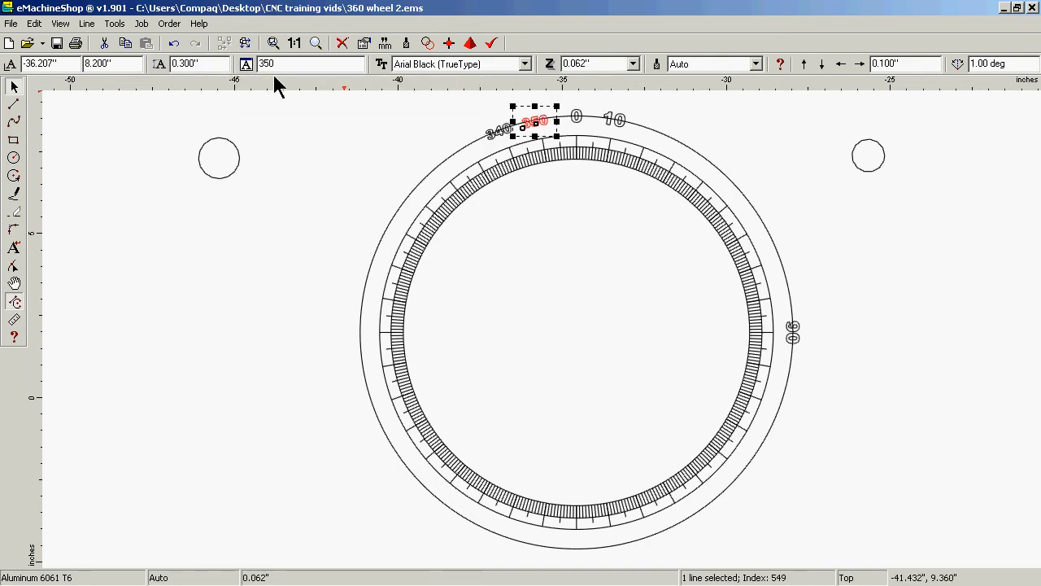
# Reduce the font size of the 0 text at the wheel's zero mark to 0.3".
pyautogui.click(578, 119)
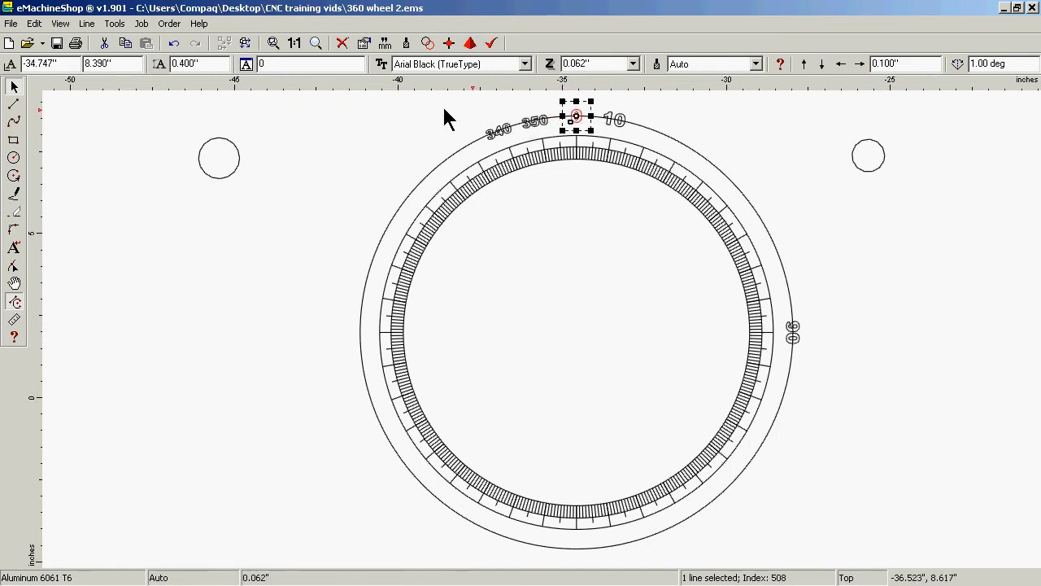
pyautogui.doubleClick(204, 65)
pyautogui.press('BackSpace')
pyautogui.press('Return')
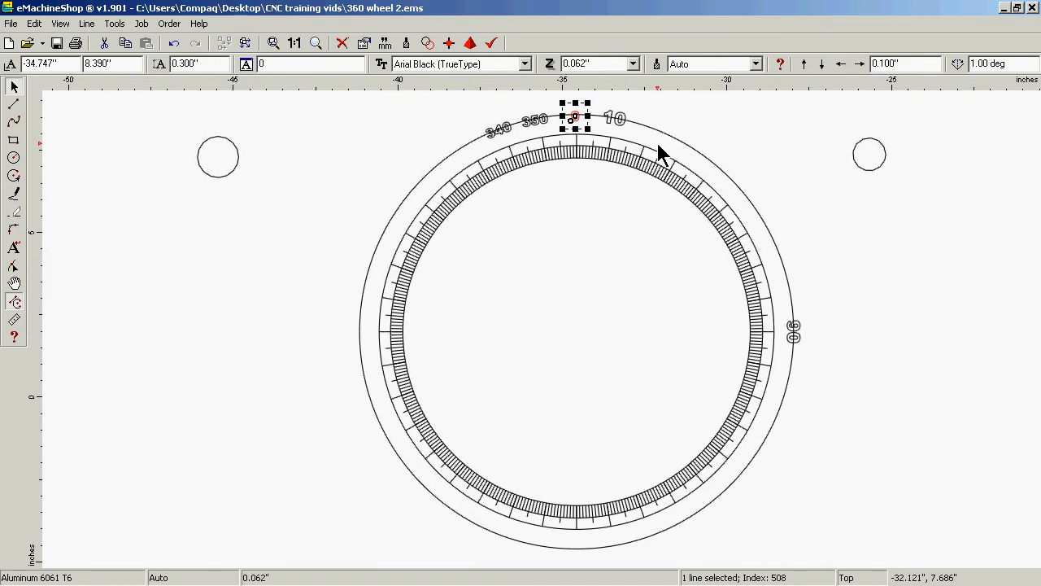
# Reduce the font size of the 10 text to 0.3".
pyautogui.click(618, 124)
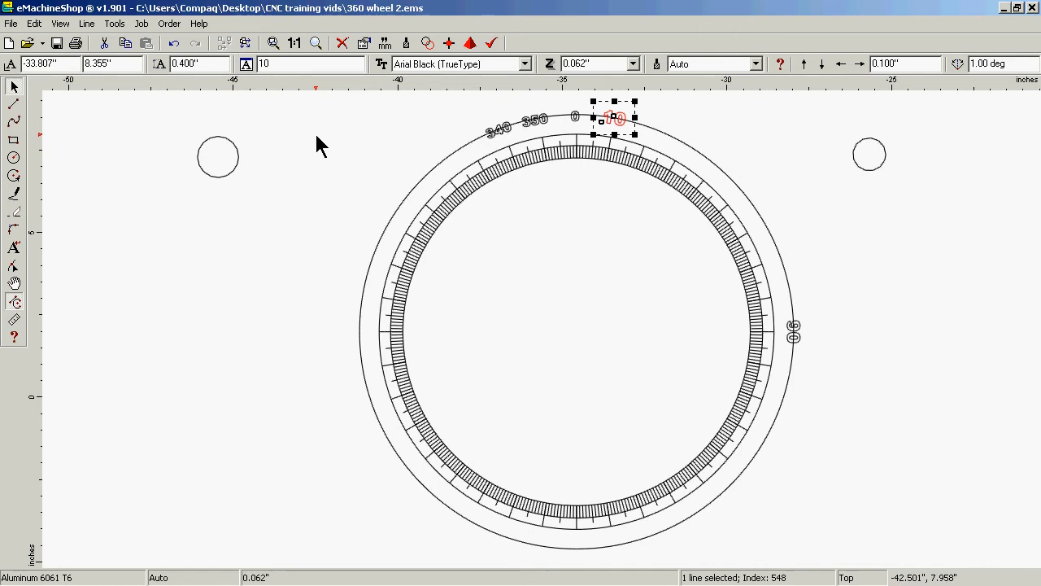
pyautogui.doubleClick(194, 63)
pyautogui.press('BackSpace')
pyautogui.write('.3')
pyautogui.press('Return')
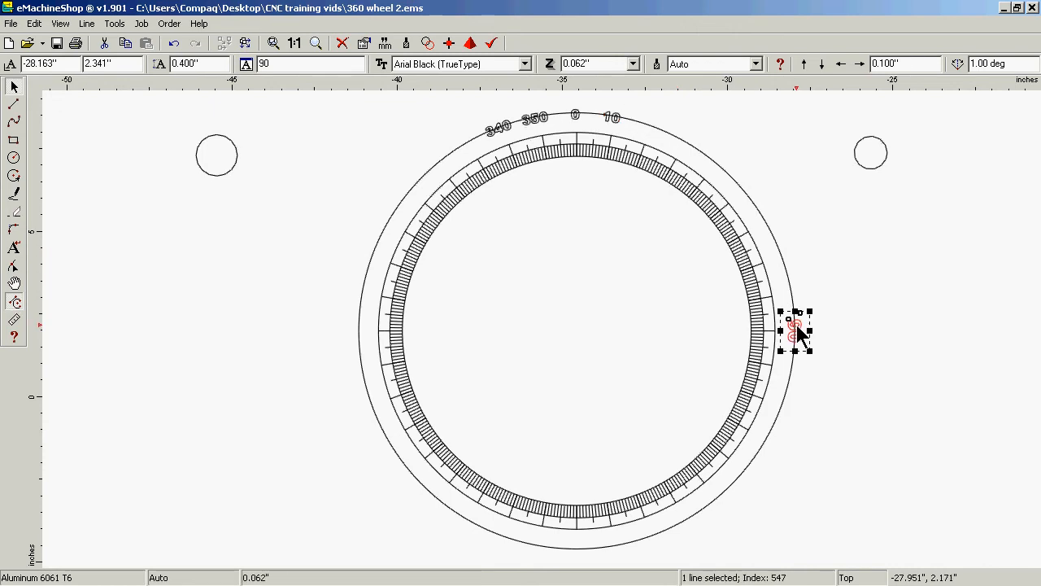
# Reduce the font size of the 90 text to 0.3" and clear the selection.
pyautogui.doubleClick(197, 65)
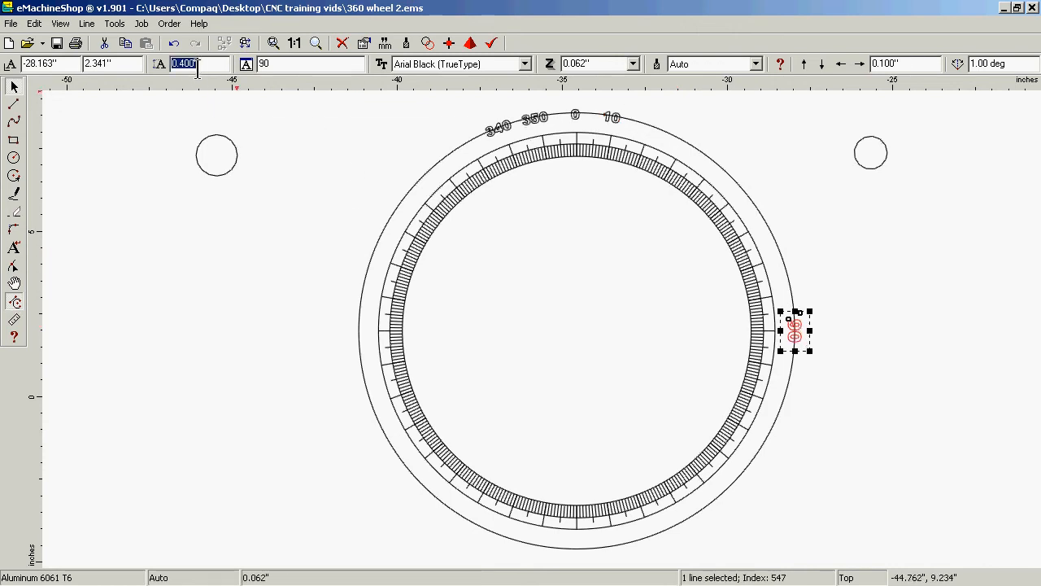
pyautogui.write('.3')
pyautogui.press('Return')
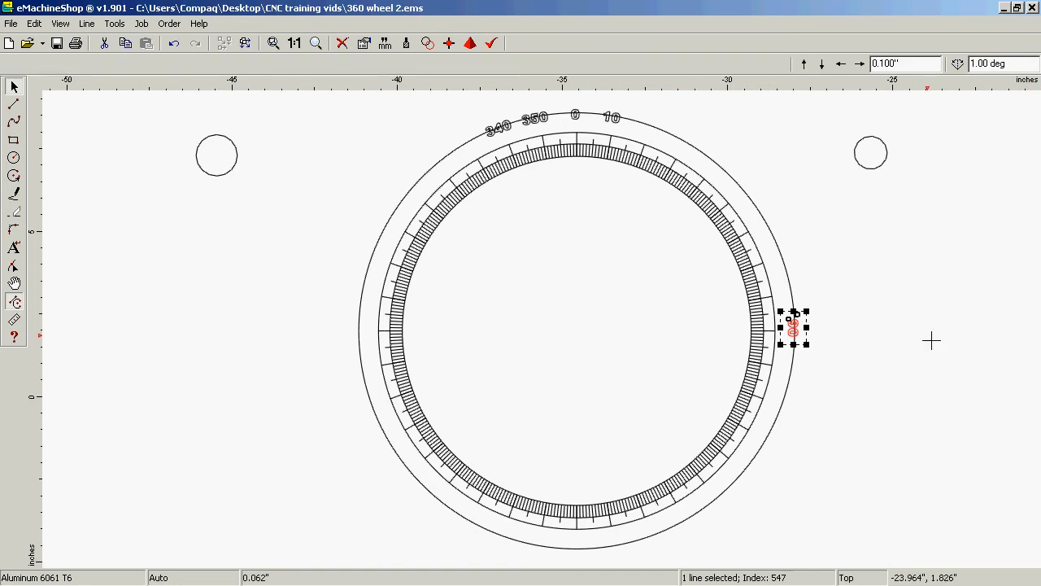
pyautogui.click(931, 340)
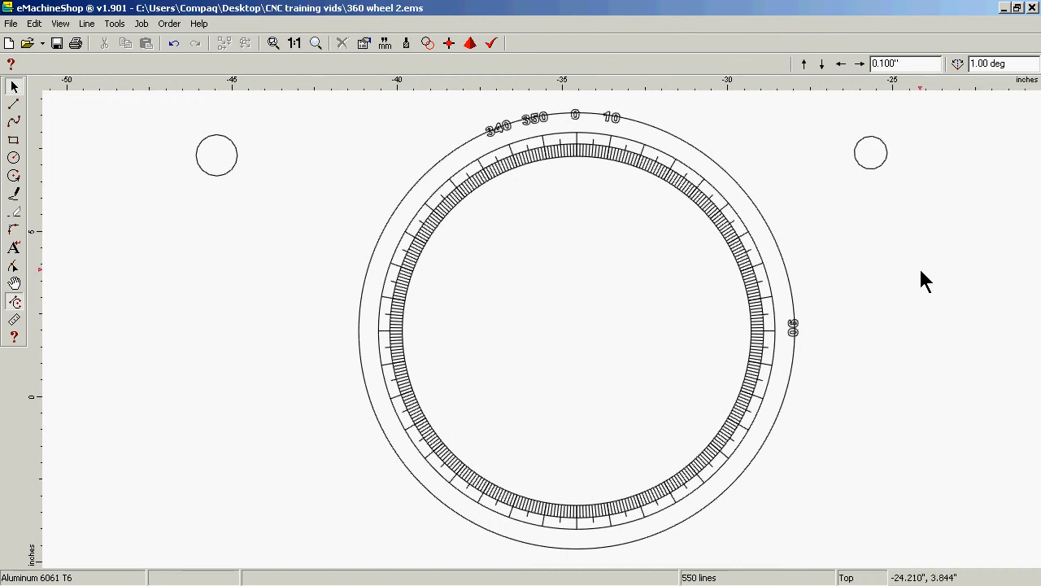
# Examine the outer circle's arc segment past the 10 text and the full circle around the outer ends of the degree marks.
pyautogui.click(635, 122)
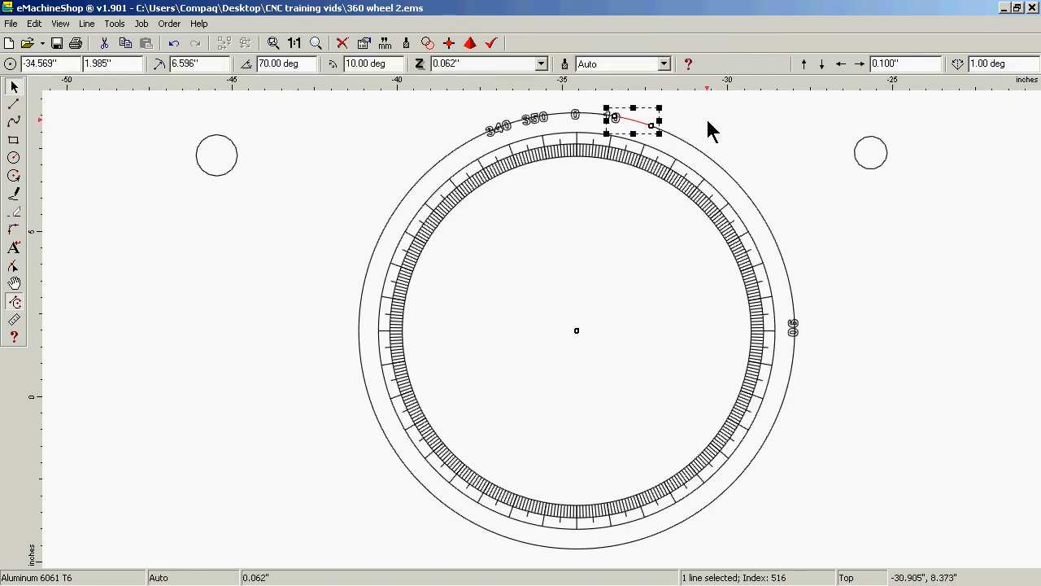
pyautogui.click(732, 126)
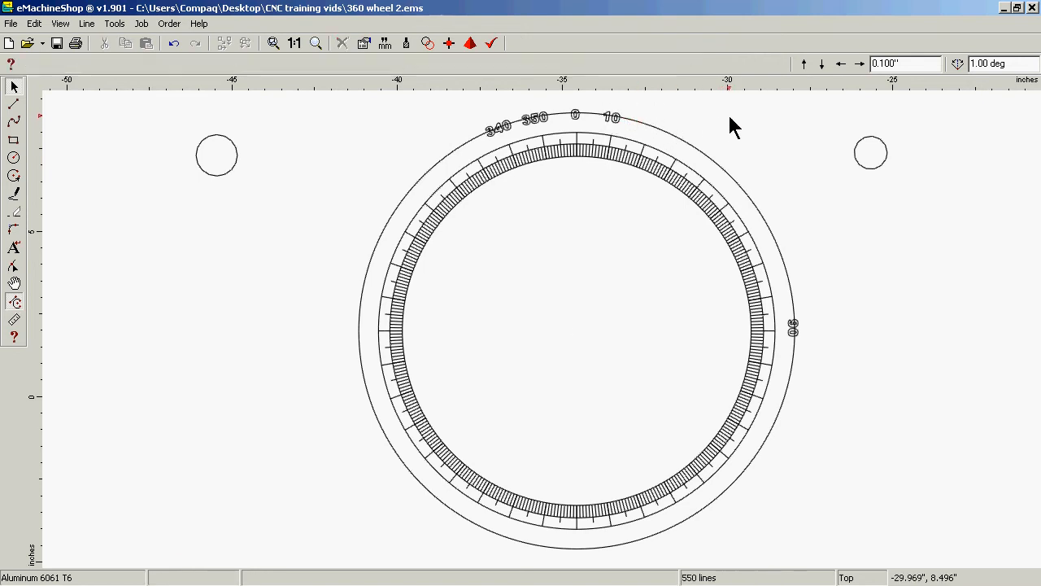
pyautogui.click(593, 141)
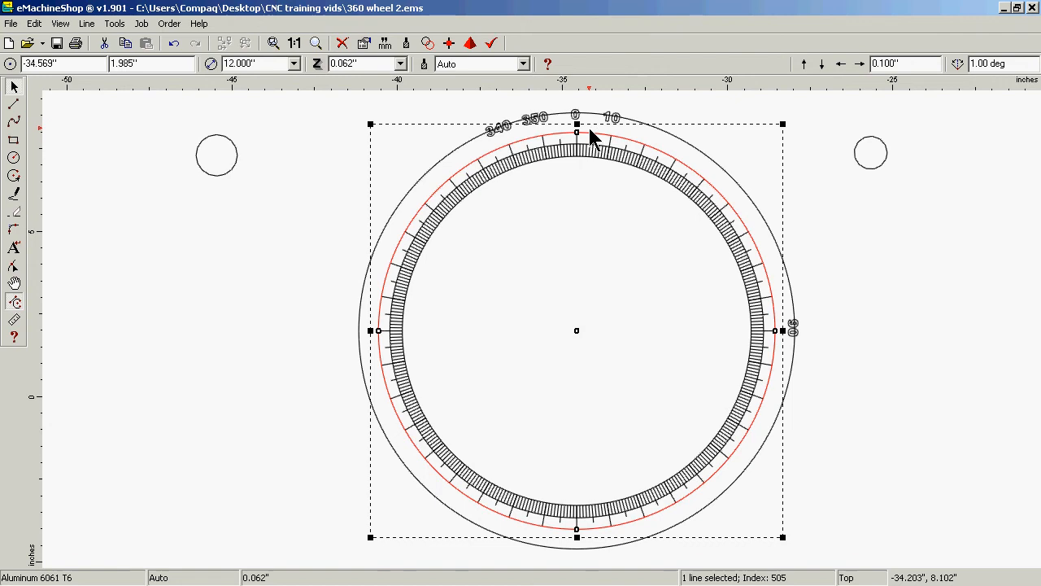
pyautogui.click(812, 122)
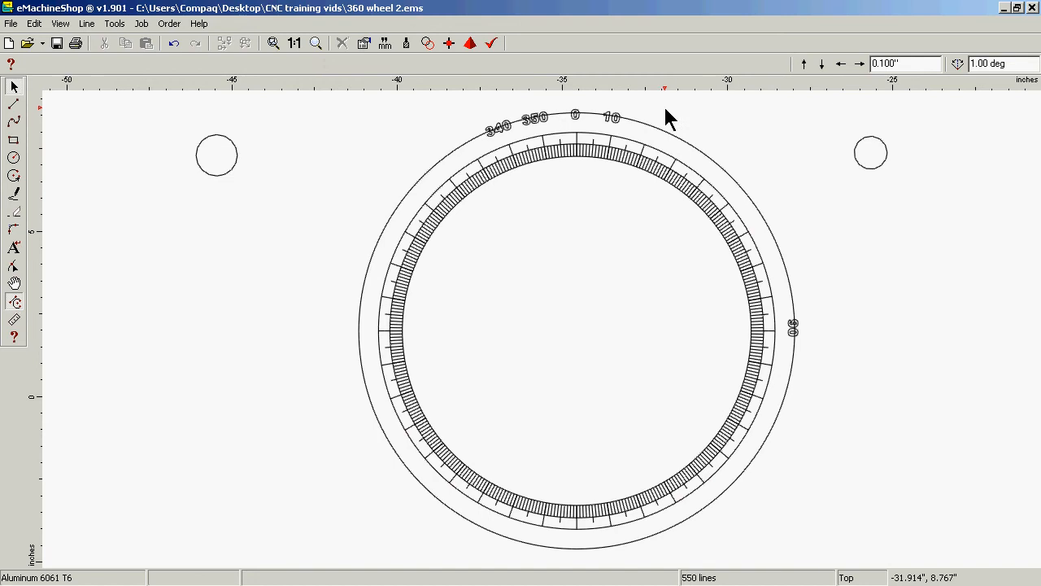
pyautogui.click(640, 123)
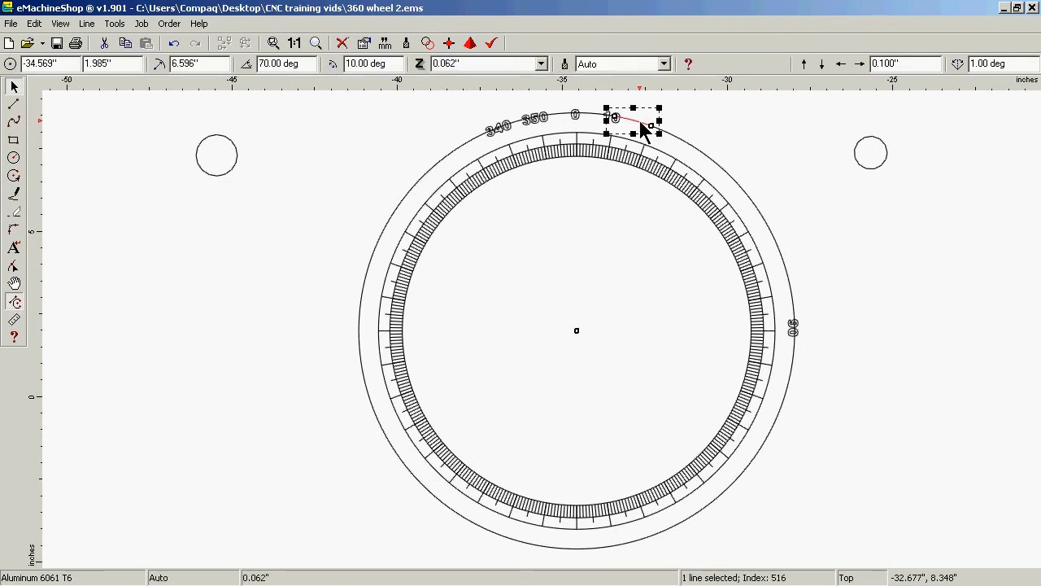
pyautogui.click(708, 121)
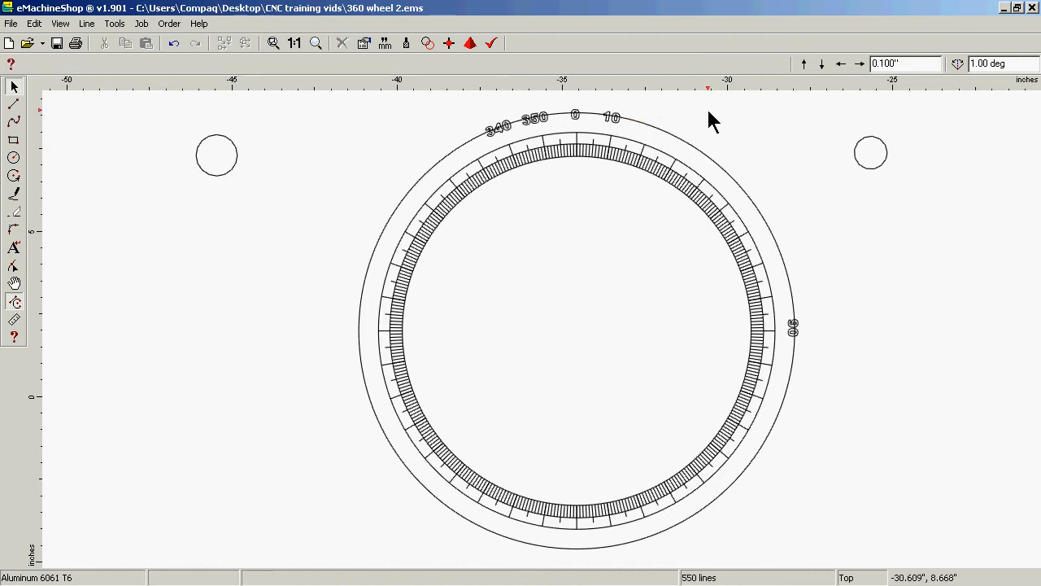
pyautogui.click(617, 140)
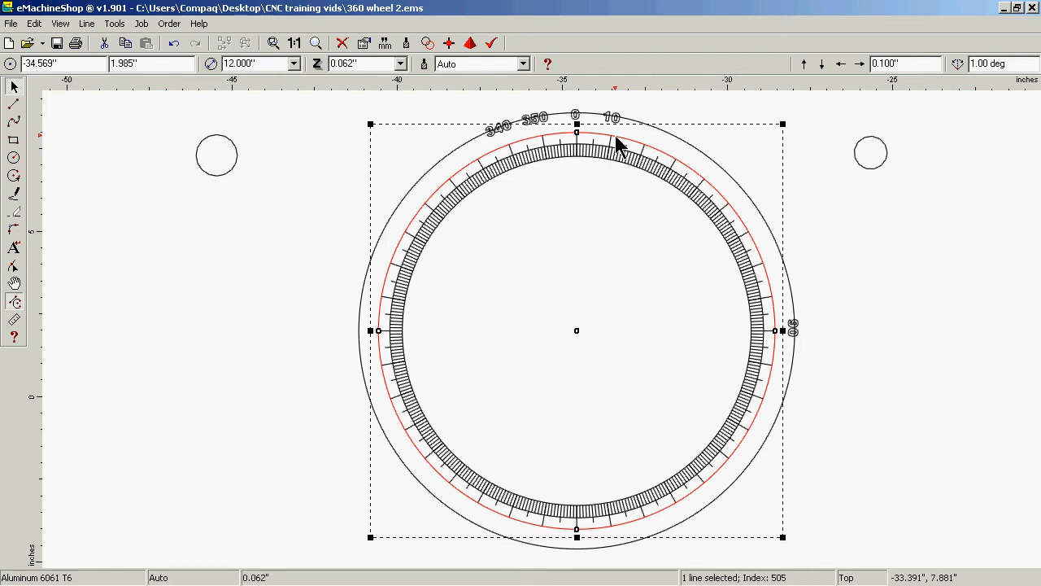
pyautogui.click(819, 124)
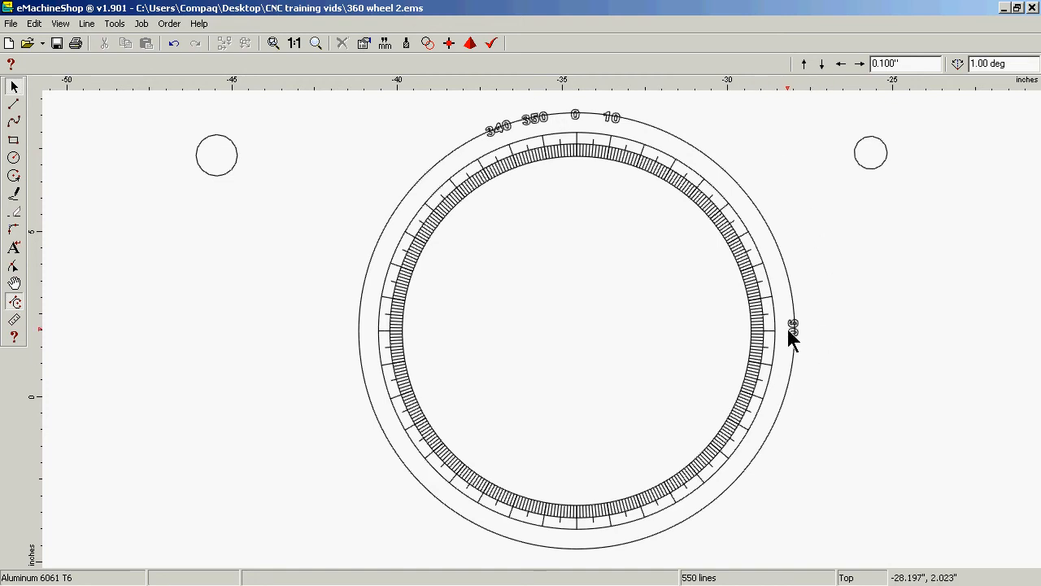
# Move the 1" centring circle from beside the wheel onto the 10 text so that it is centred on the number.
pyautogui.click(613, 118)
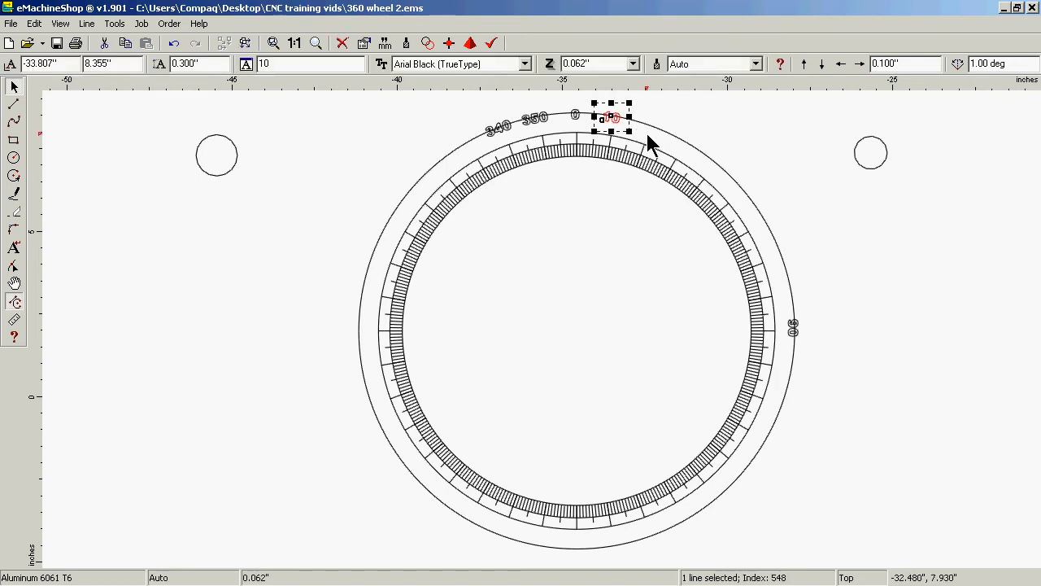
pyautogui.click(868, 170)
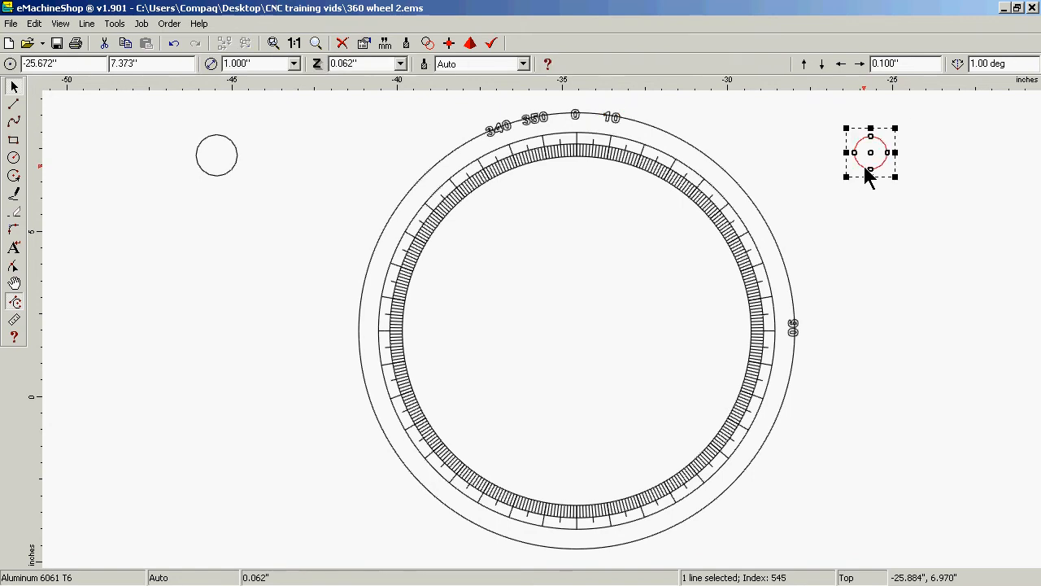
pyautogui.moveTo(867, 170); pyautogui.dragTo(614, 130)
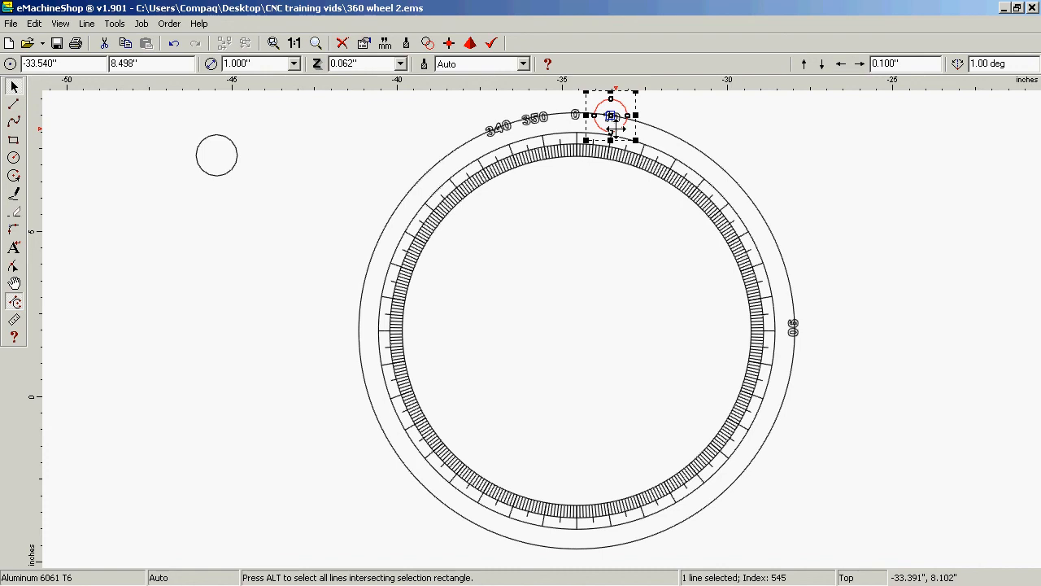
pyautogui.press('f')
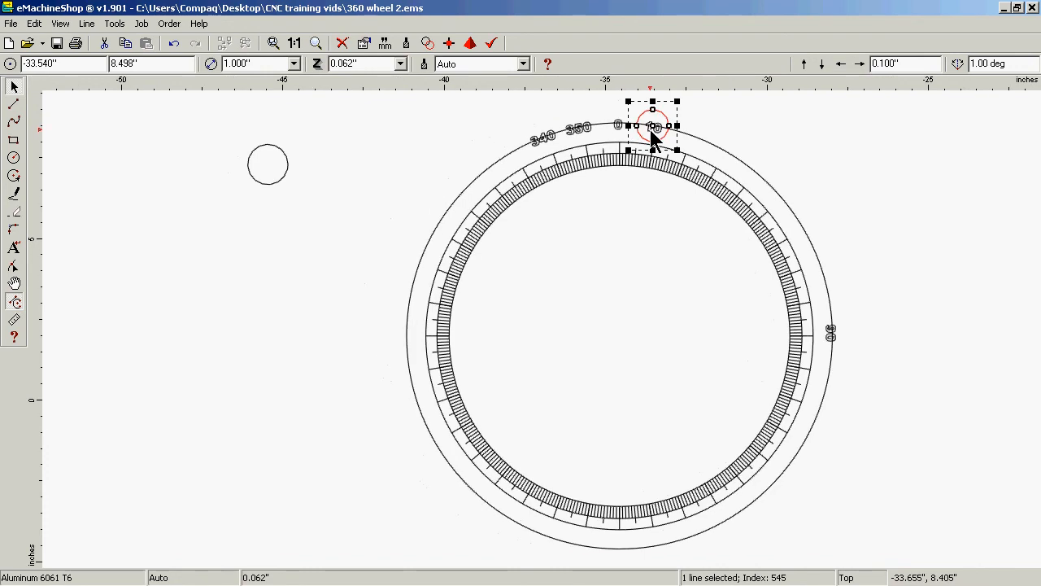
# Select the 10 text together with its centring circle and move both off the wheel to just outside the outer circle.
pyautogui.keyDown('shift'); pyautogui.click(653, 137); pyautogui.keyUp('shift')
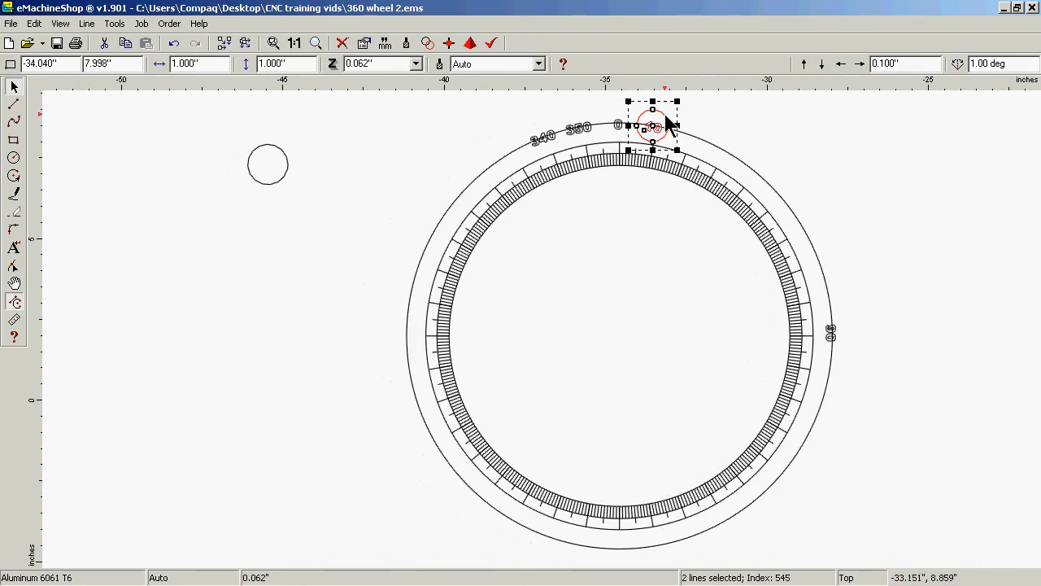
pyautogui.moveTo(668, 122); pyautogui.dragTo(862, 130)
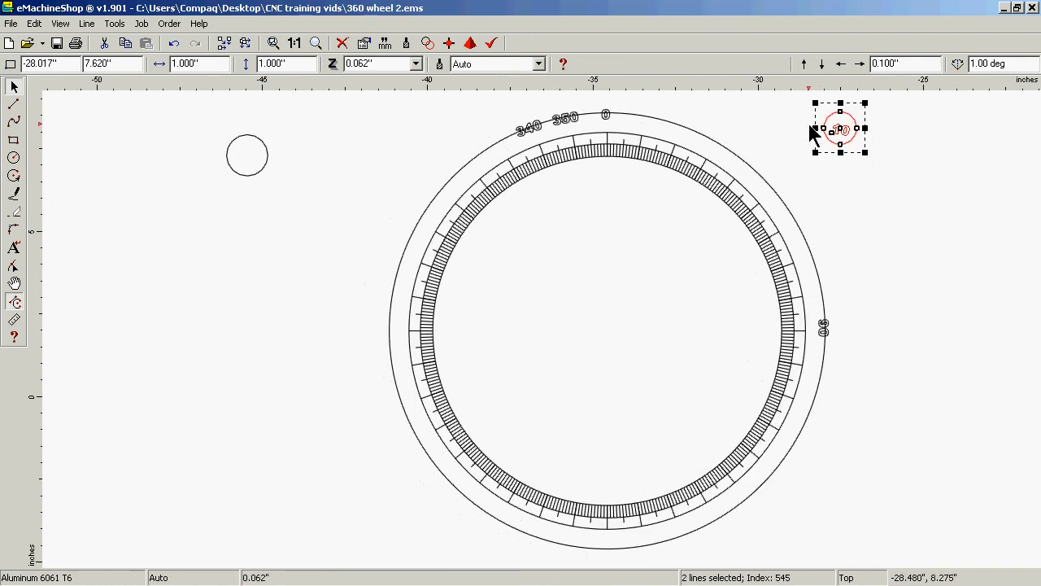
pyautogui.moveTo(827, 133); pyautogui.dragTo(683, 110)
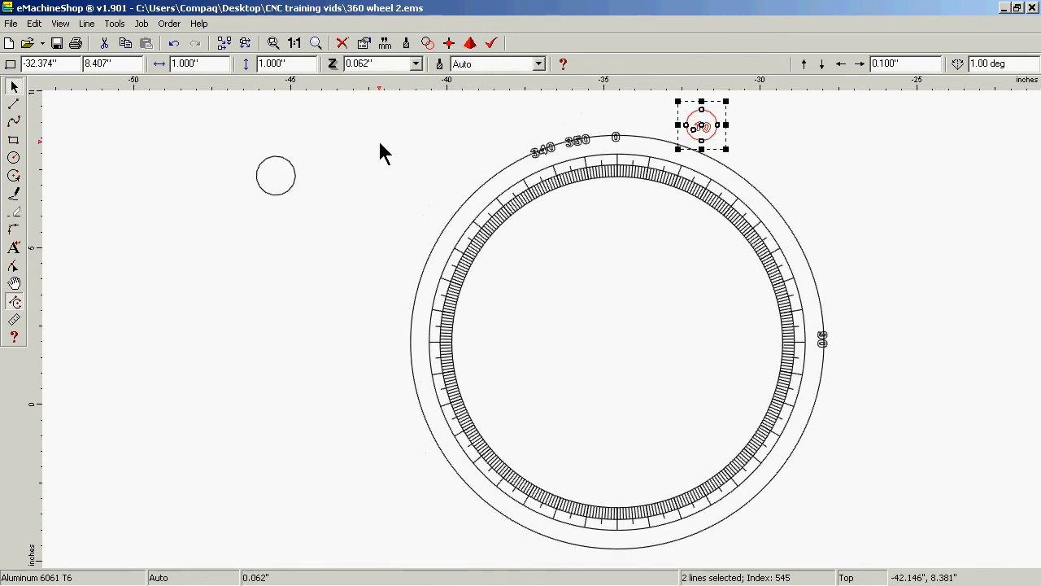
# Place the 10 text and its centring circle on the outer circle, snapped in line with the 10-degree mark, and clear the selection.
pyautogui.click(316, 43)
pyautogui.click(659, 136)
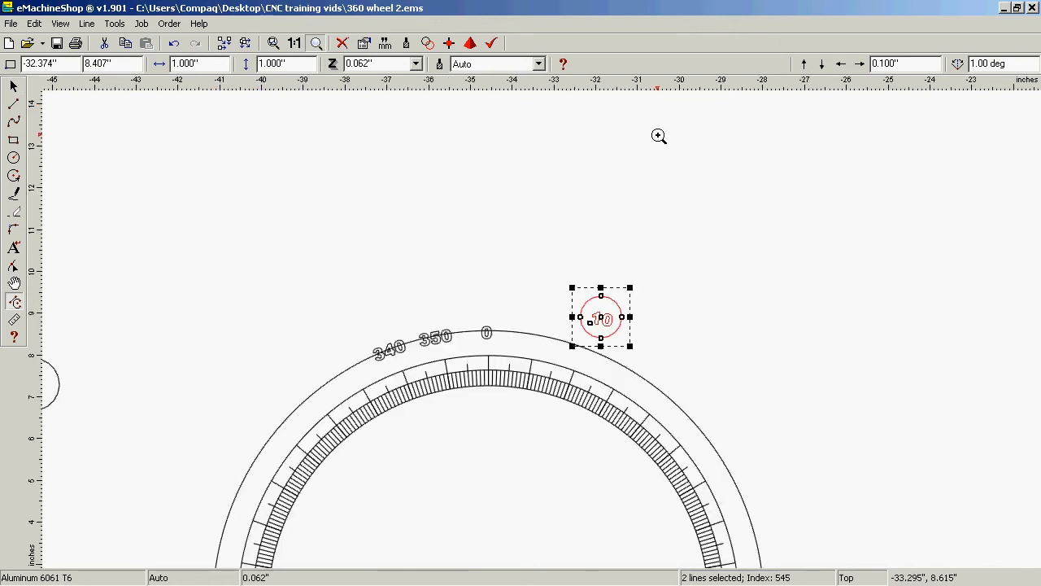
pyautogui.click(539, 336)
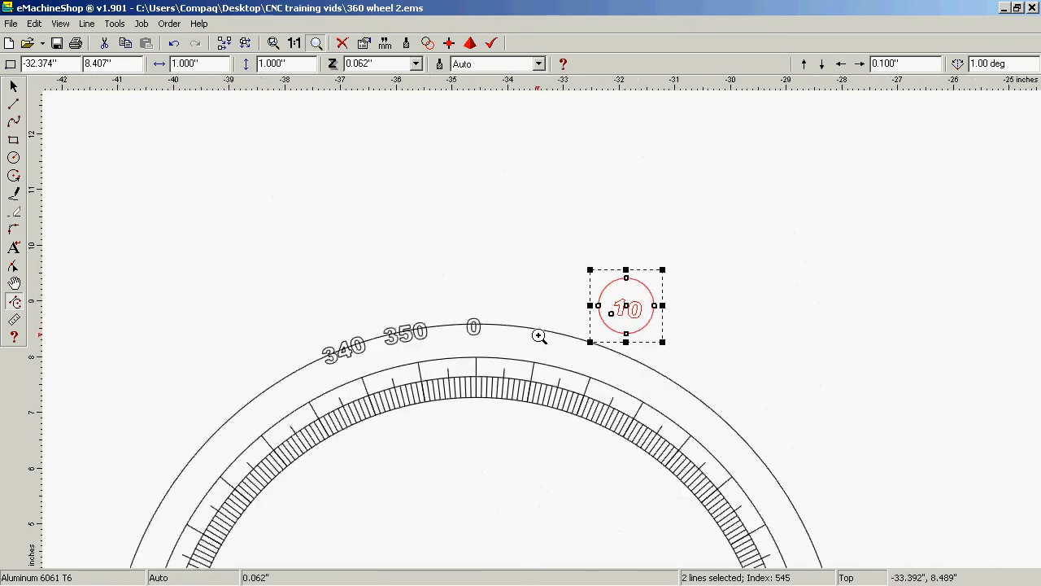
pyautogui.click(540, 336)
pyautogui.click(539, 336)
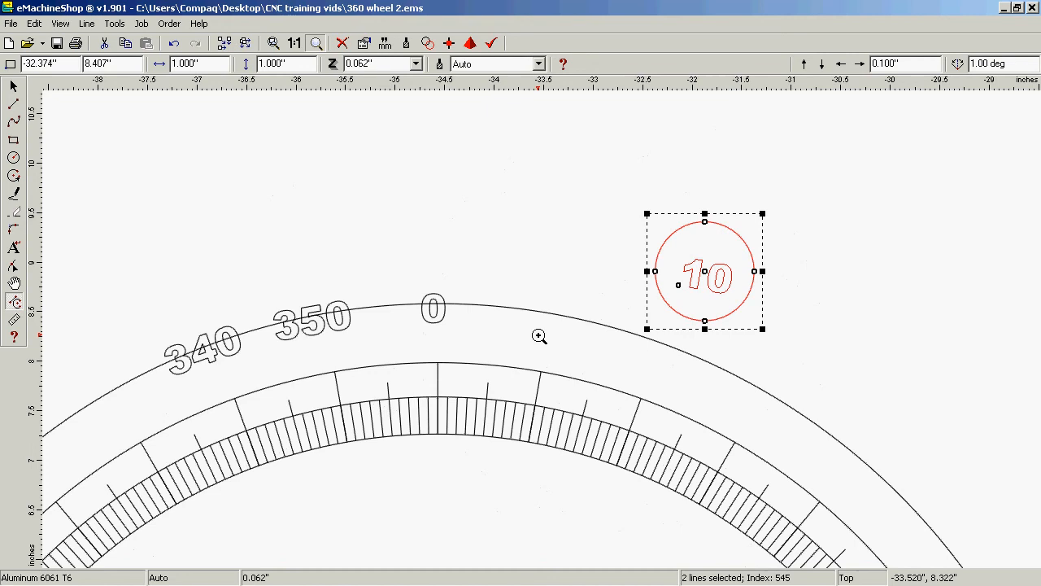
pyautogui.click(539, 336)
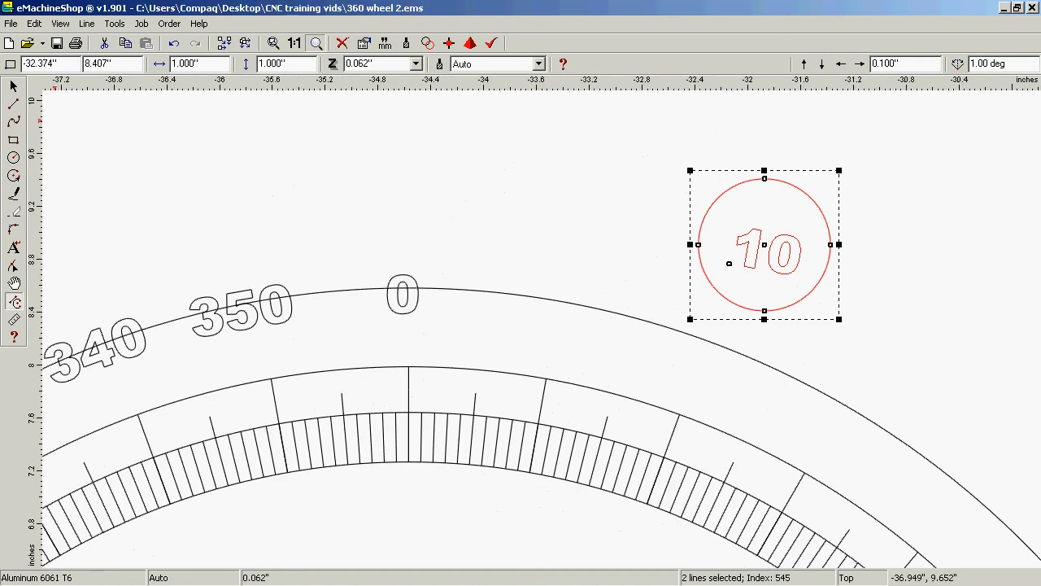
pyautogui.click(14, 86)
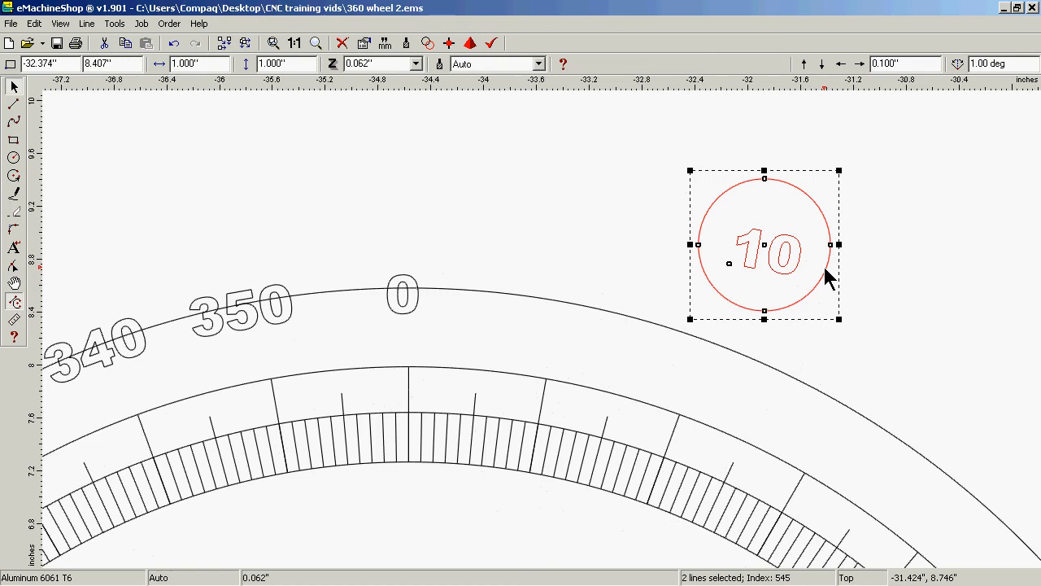
pyautogui.moveTo(825, 266); pyautogui.dragTo(626, 317)
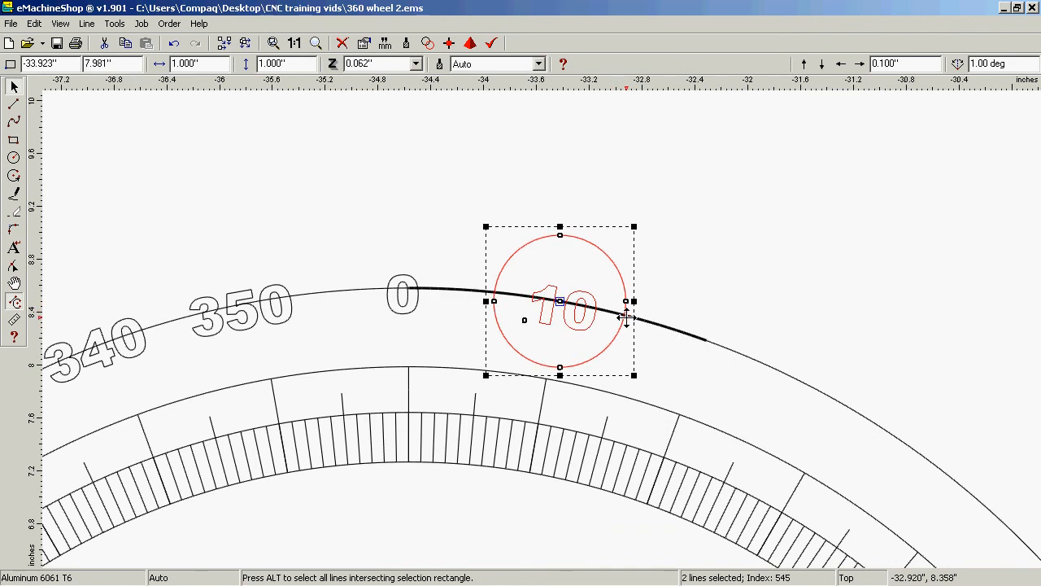
pyautogui.scroll(-3, 625, 317)
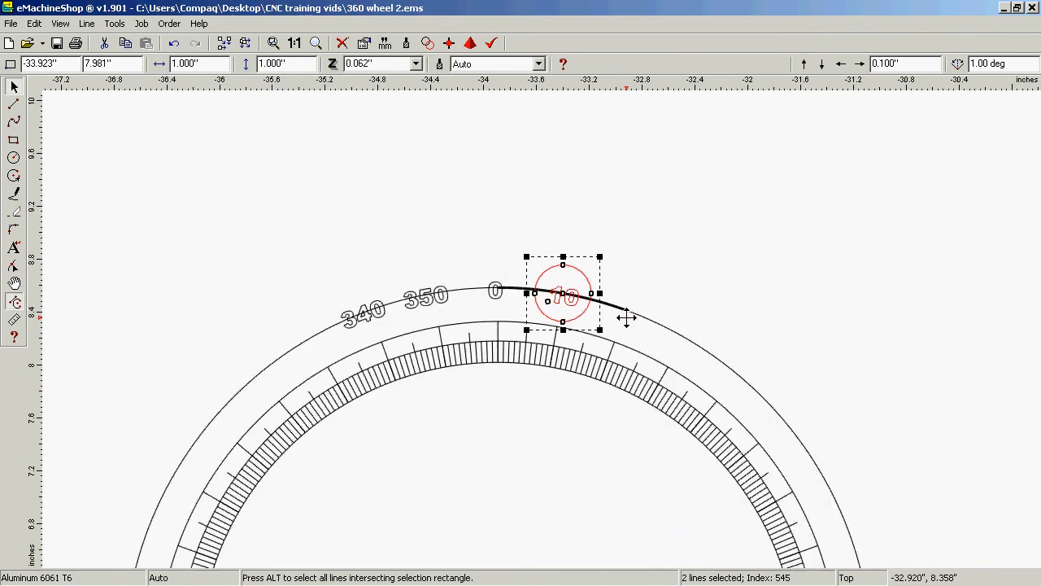
pyautogui.press('Escape')
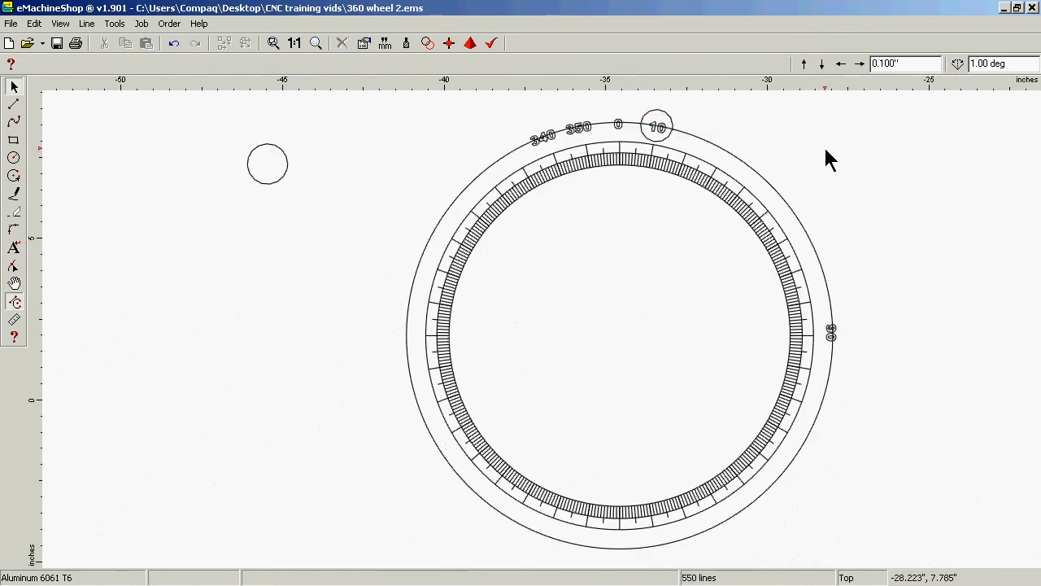
# Move the centring circle off the 10 text and snap it to the outer circle at the zero mark, around the 0 text.
pyautogui.click(669, 116)
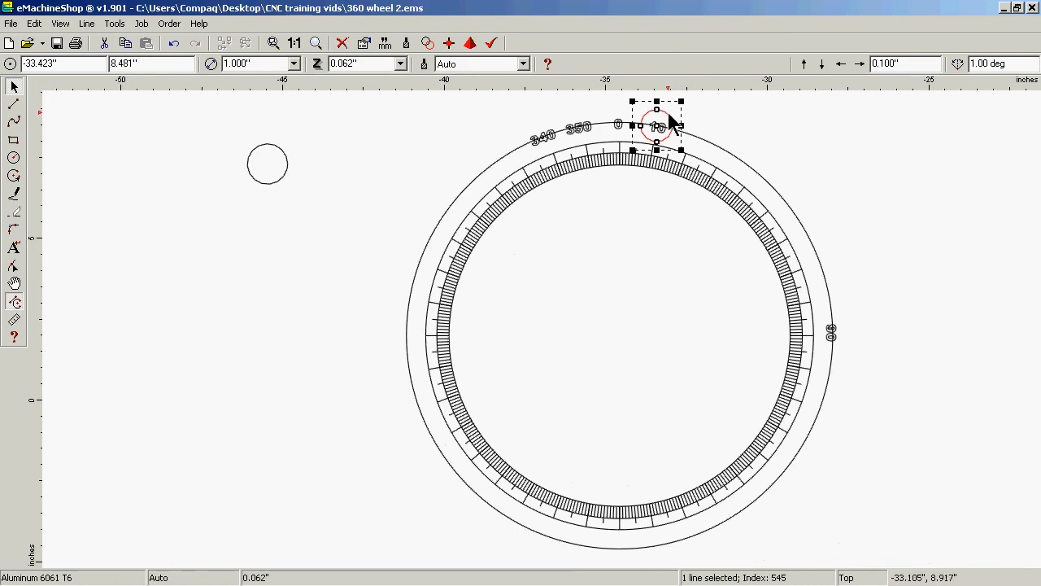
pyautogui.moveTo(677, 116)
pyautogui.mouseDown()
pyautogui.moveTo(807, 97)
pyautogui.moveTo(818, 112)
pyautogui.mouseUp()
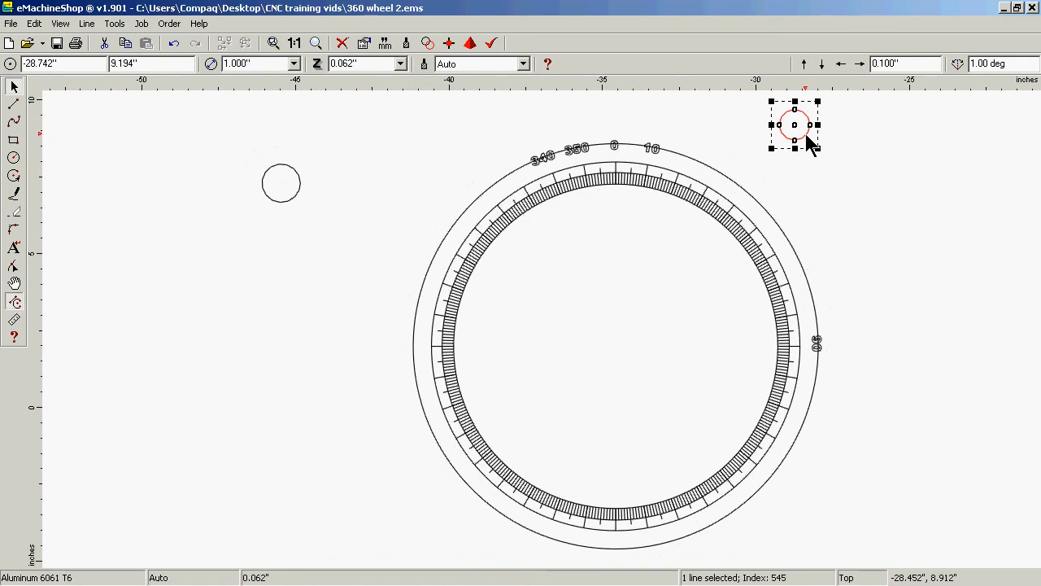
pyautogui.moveTo(808, 138); pyautogui.dragTo(630, 149)
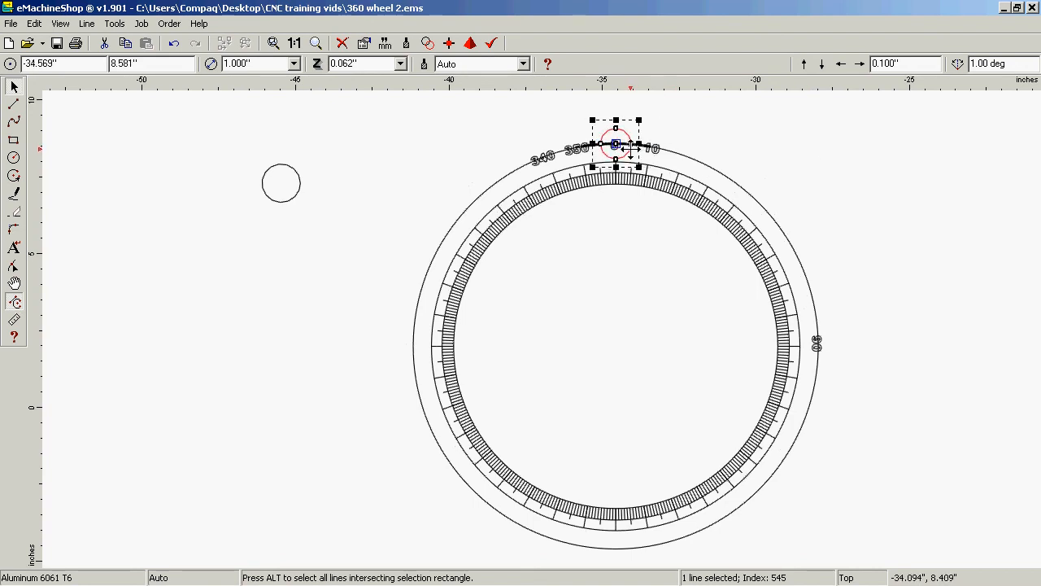
pyautogui.scroll(2, 629, 149)
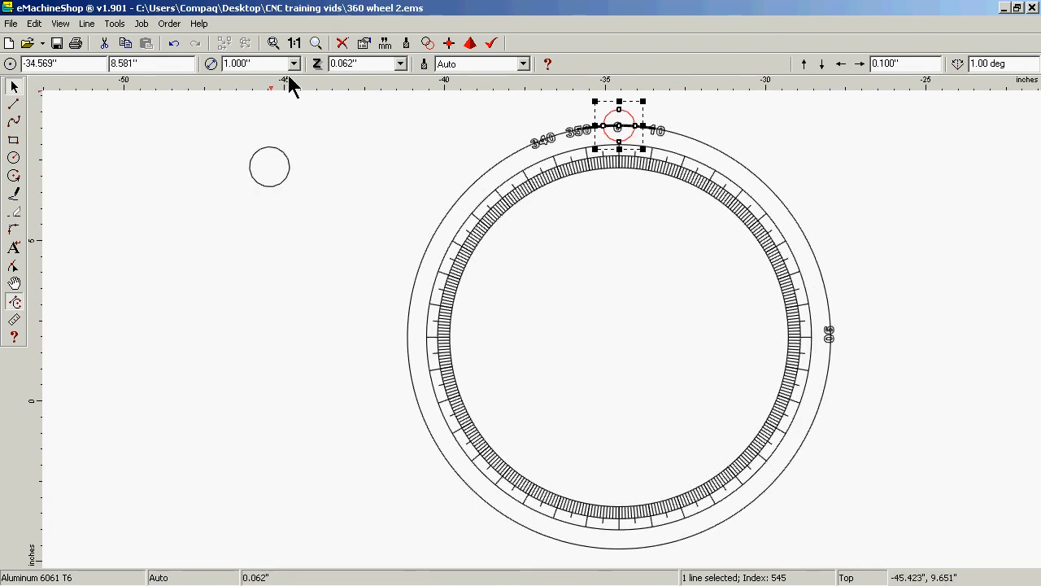
# Select the 0 text together with the centring circle and move both above the outer circle, near the 10 text.
pyautogui.click(317, 43)
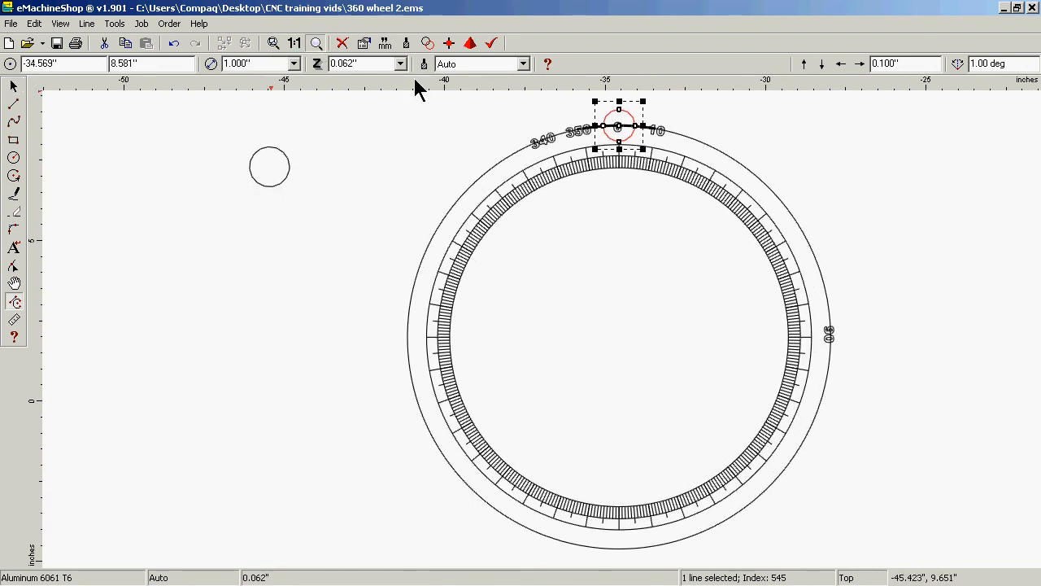
pyautogui.click(631, 131)
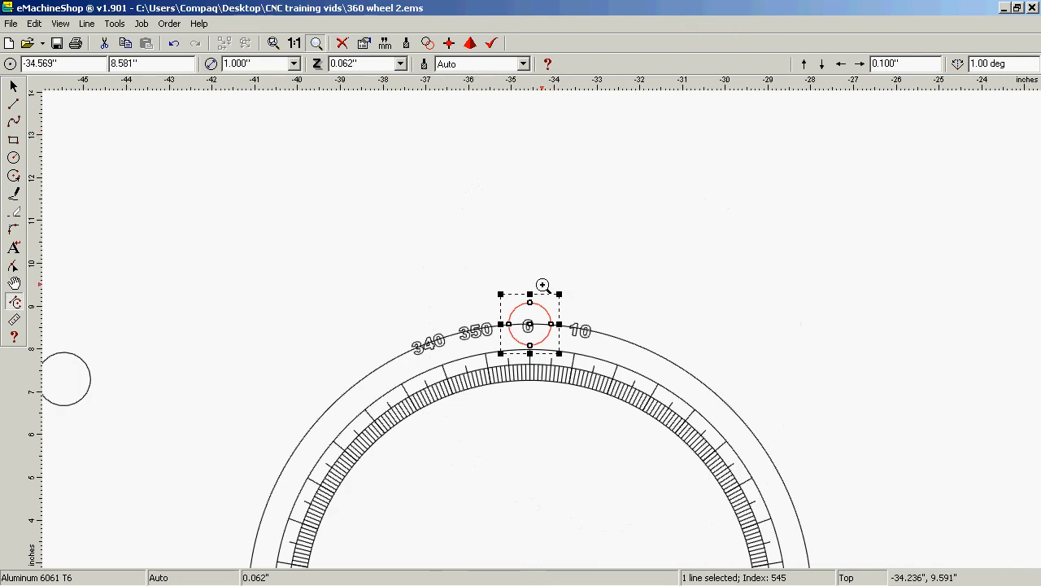
pyautogui.click(543, 332)
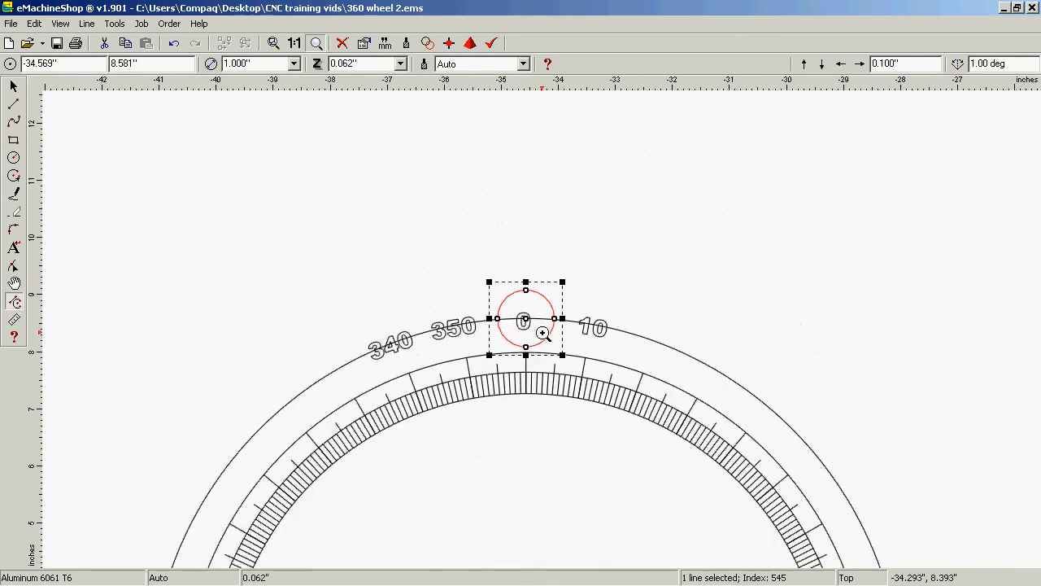
pyautogui.click(542, 333)
pyautogui.click(543, 332)
pyautogui.click(543, 332)
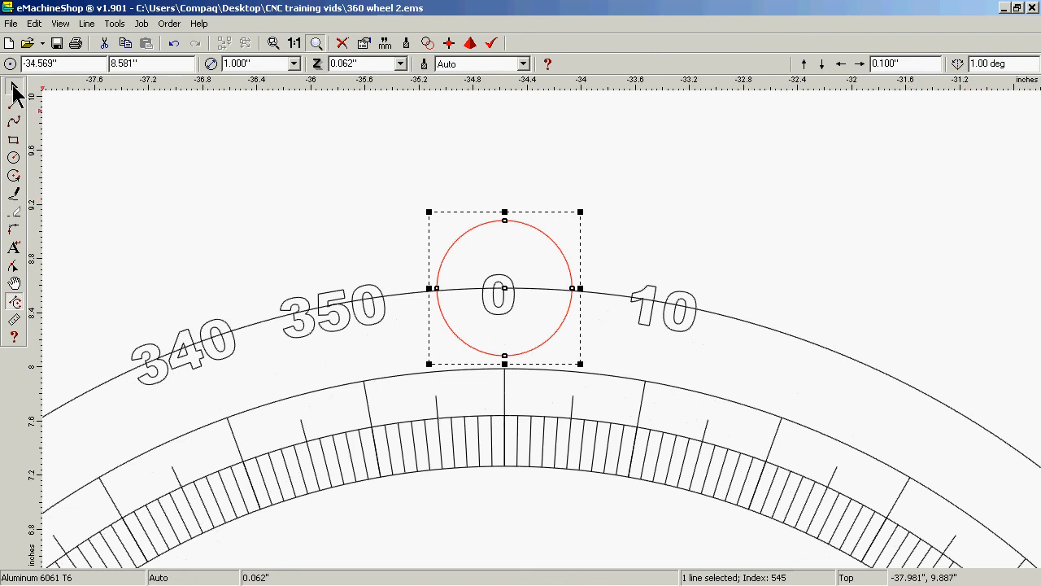
pyautogui.click(14, 89)
pyautogui.click(499, 320)
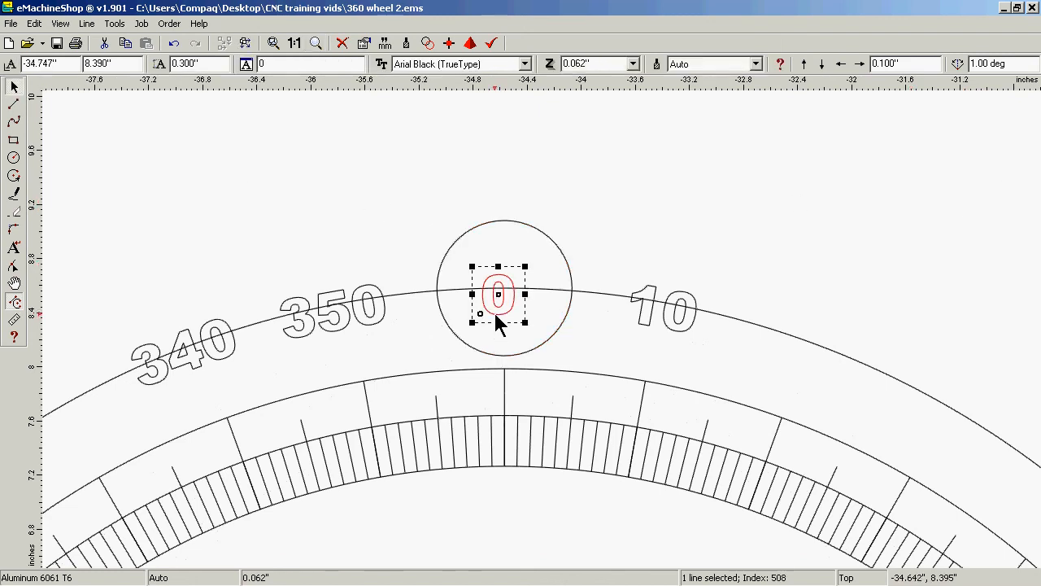
pyautogui.keyDown('shift'); pyautogui.click(557, 330); pyautogui.keyUp('shift')
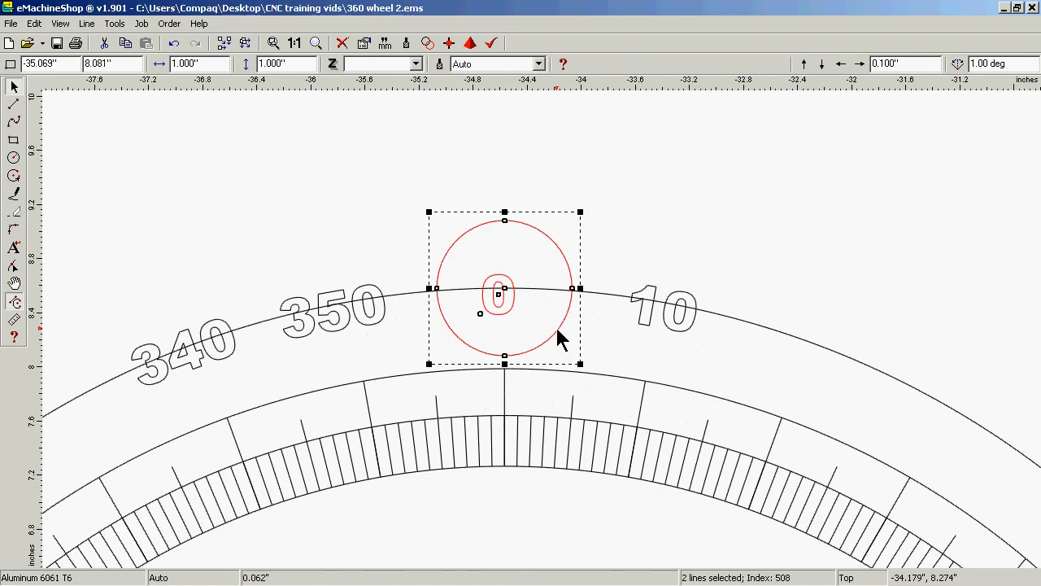
pyautogui.moveTo(558, 329); pyautogui.dragTo(672, 225)
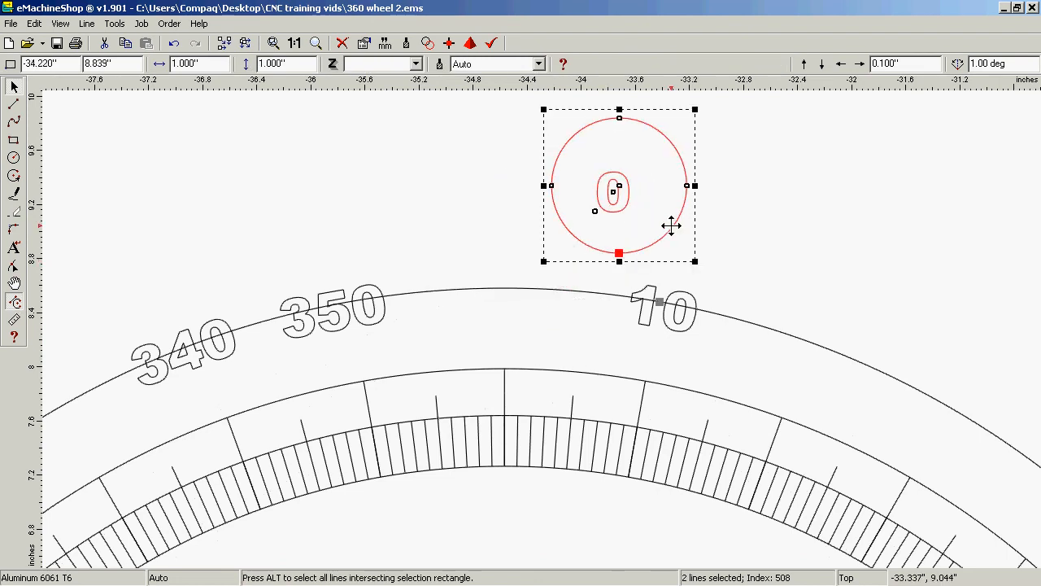
pyautogui.scroll(-2, 667, 223)
pyautogui.scroll(-2, 686, 217)
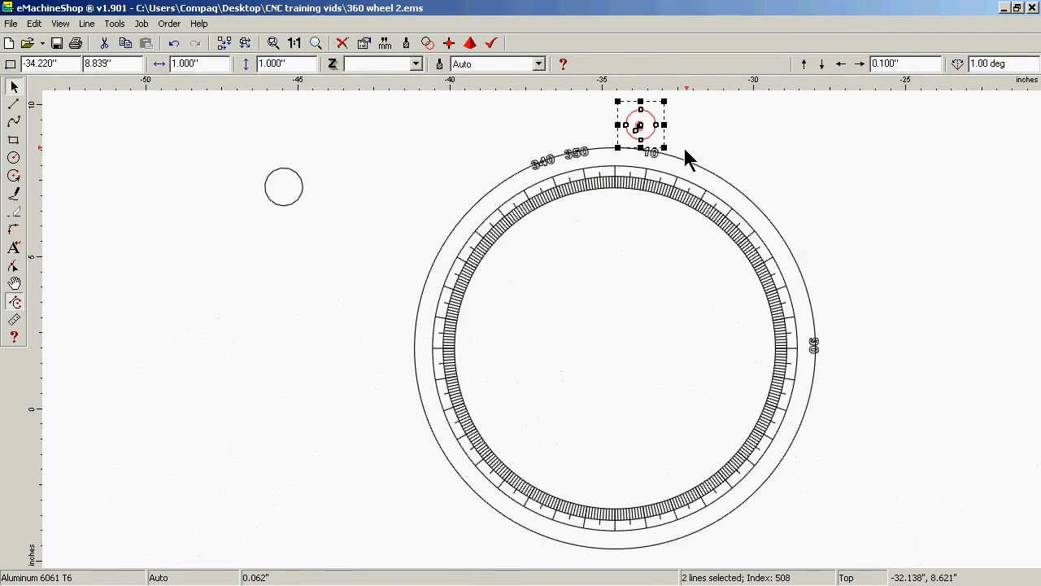
# Clear the selection and re-centre the small circle on the 0 text above the wheel.
pyautogui.click(712, 134)
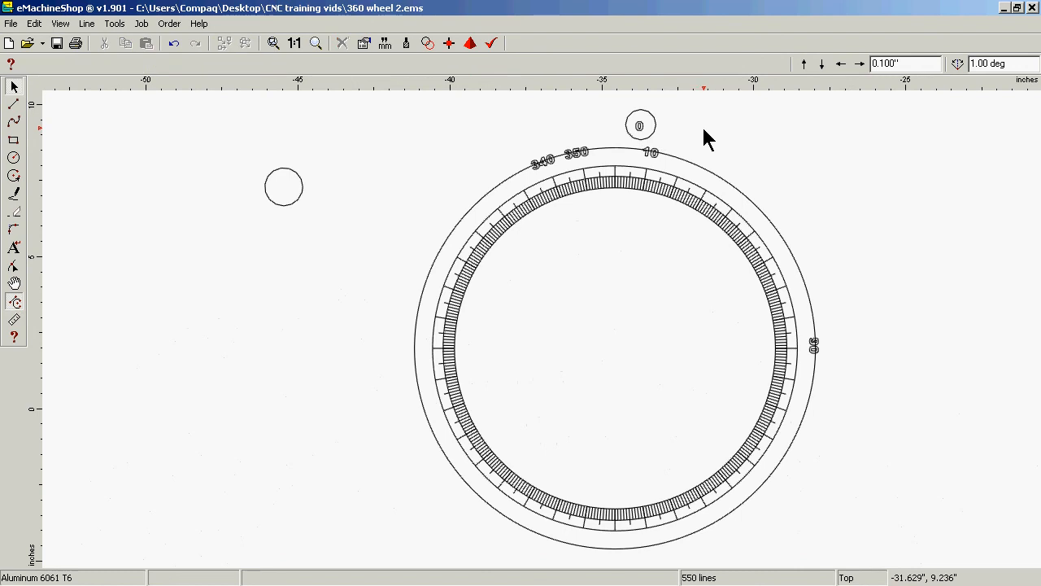
pyautogui.click(652, 135)
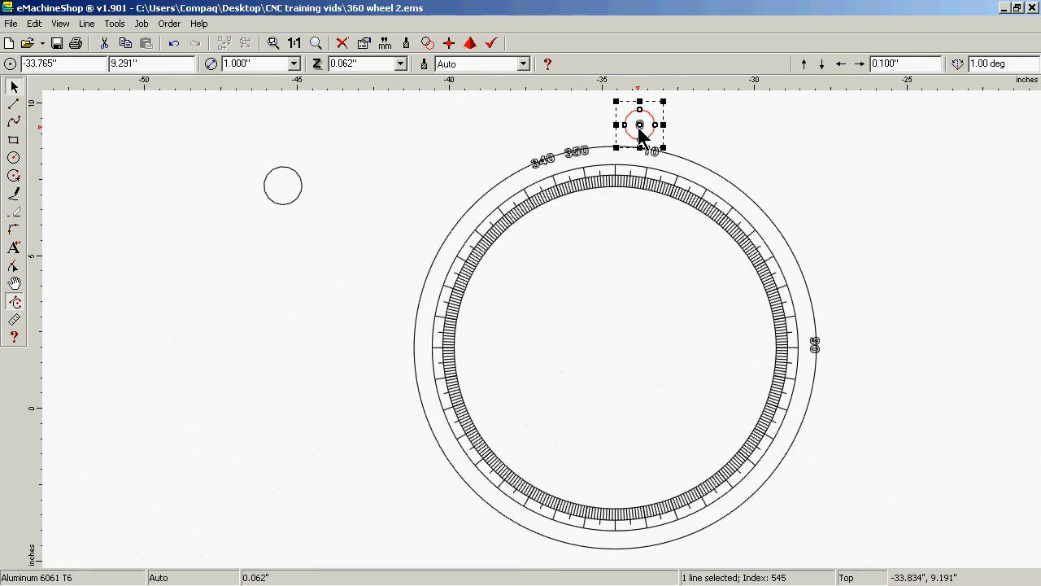
pyautogui.click(639, 127)
pyautogui.click(638, 128)
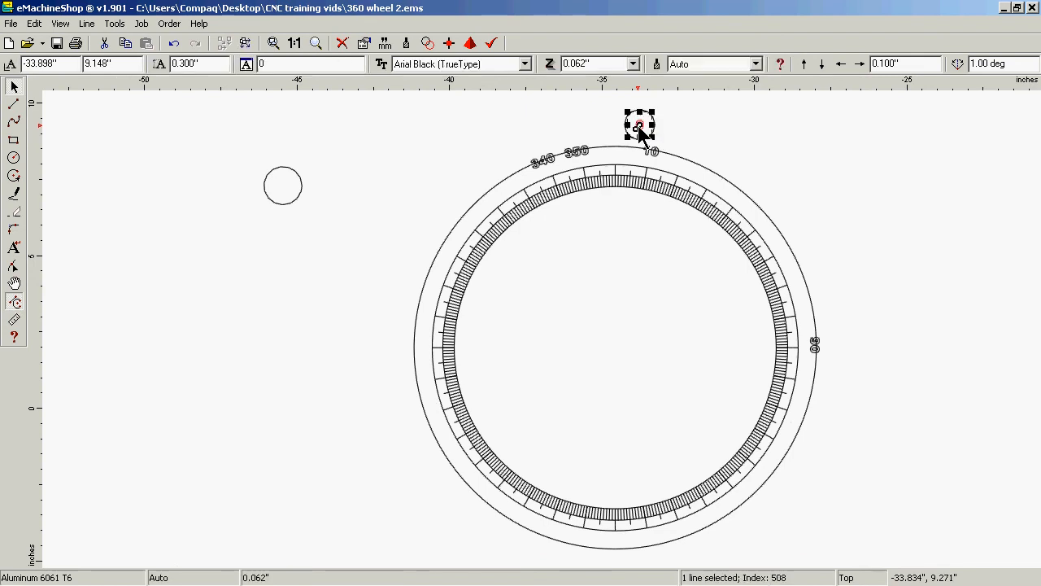
# Select the 0 text with its centring circle, snap both onto the outer circle at the zero mark, and clear the selection.
pyautogui.keyDown('shift'); pyautogui.click(653, 135); pyautogui.keyUp('shift')
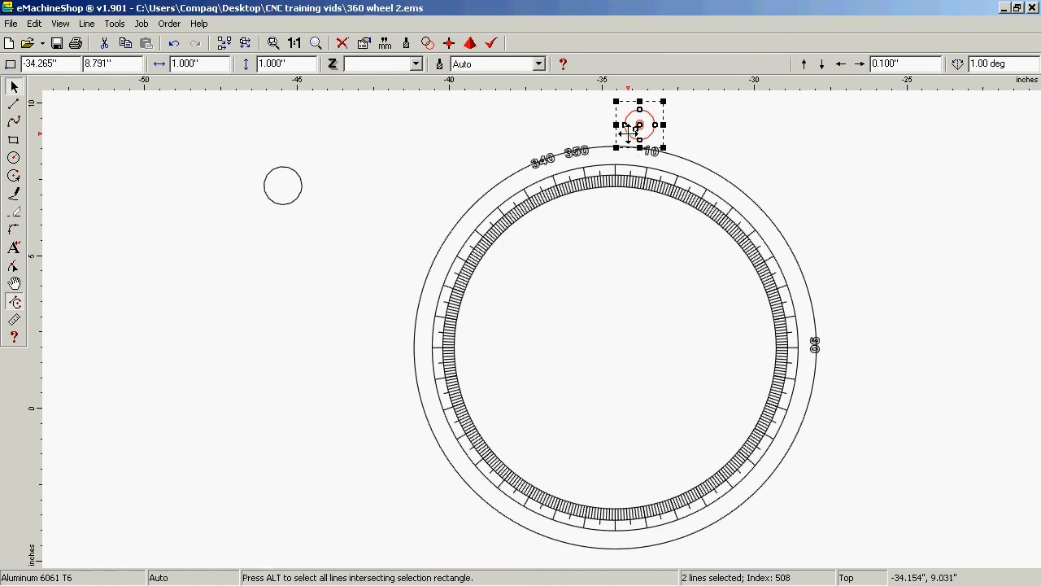
pyautogui.moveTo(628, 130); pyautogui.dragTo(605, 147)
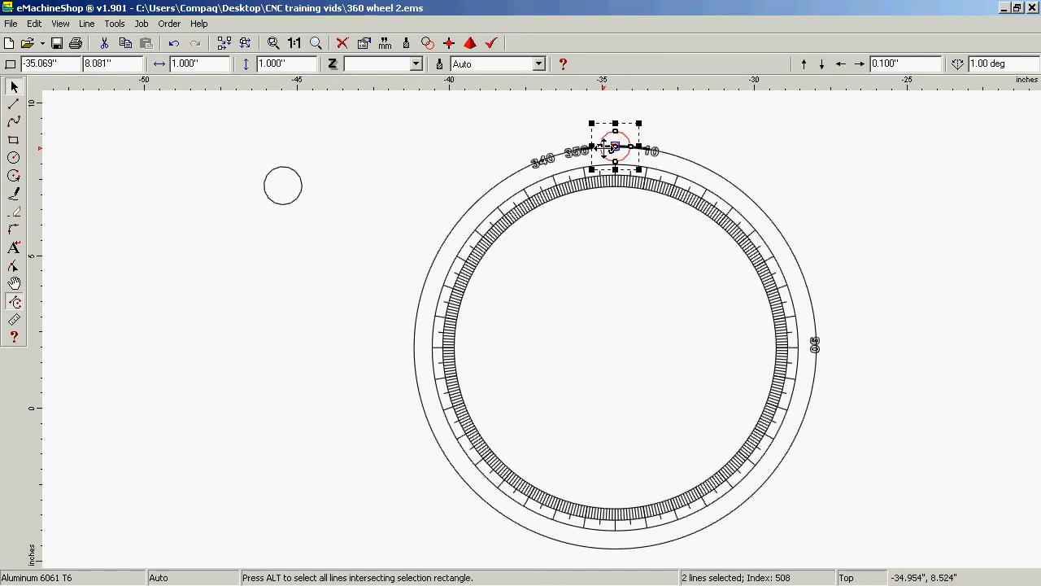
pyautogui.scroll(3, 604, 149)
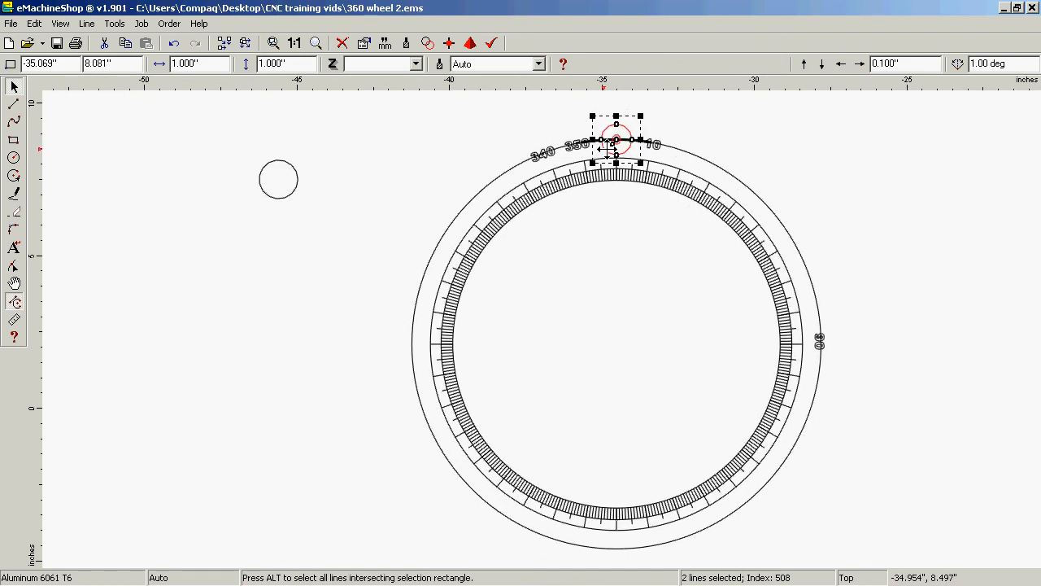
pyautogui.click(777, 135)
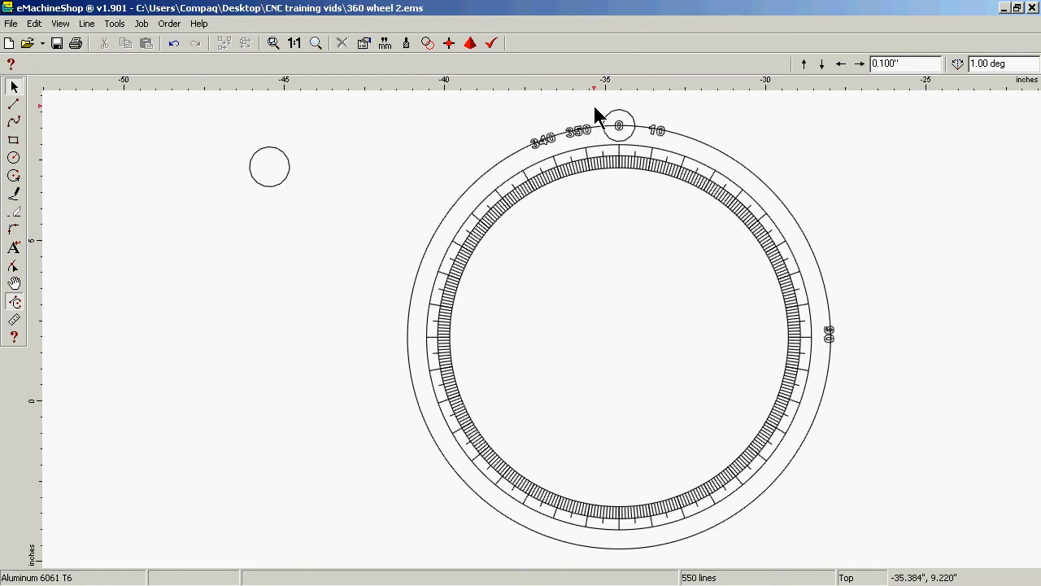
# Delete the centring circle around the 0 text.
pyautogui.click(615, 112)
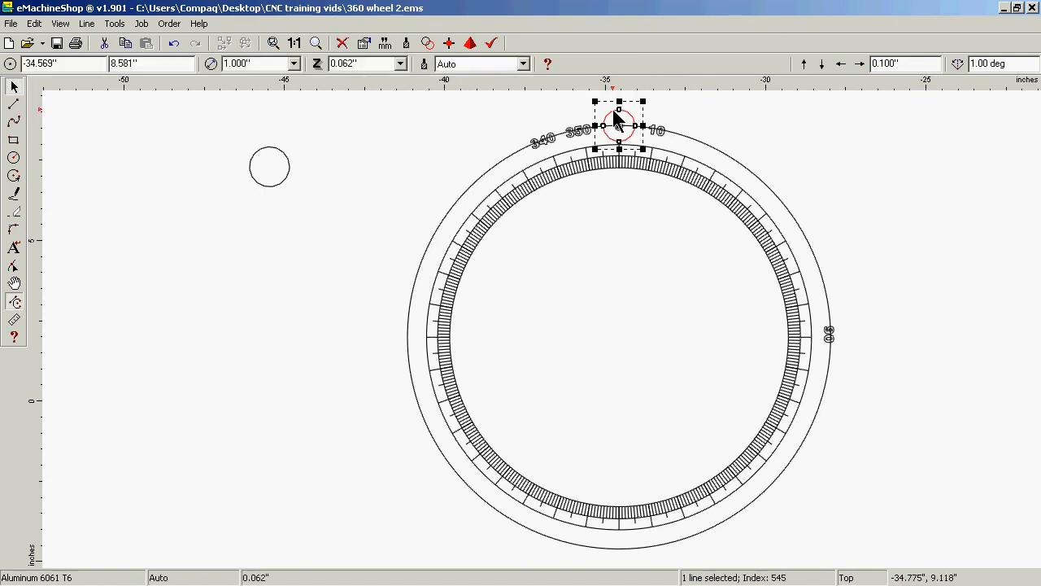
pyautogui.press('Delete')
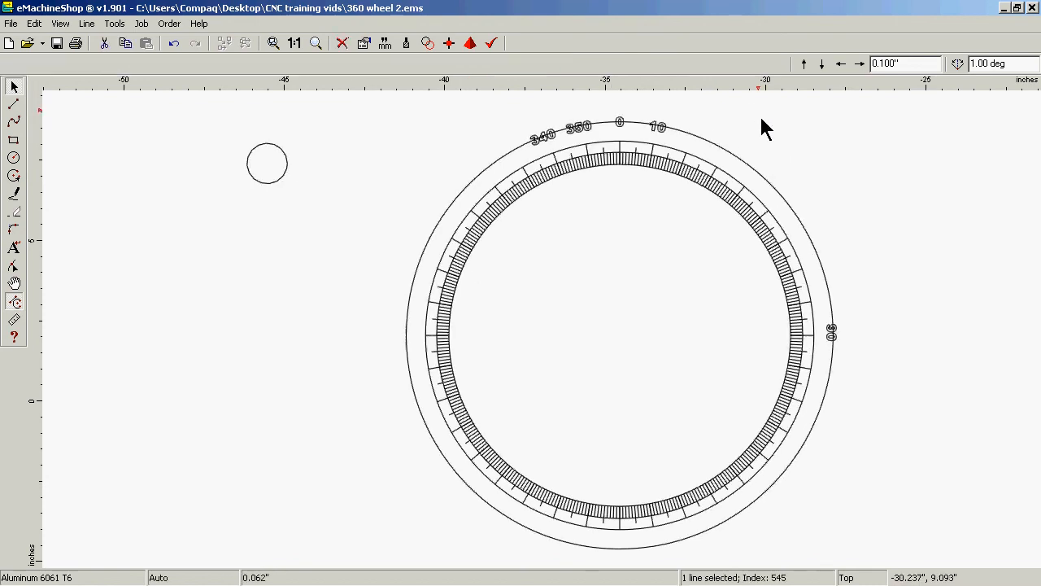
pyautogui.scroll(2, 762, 121)
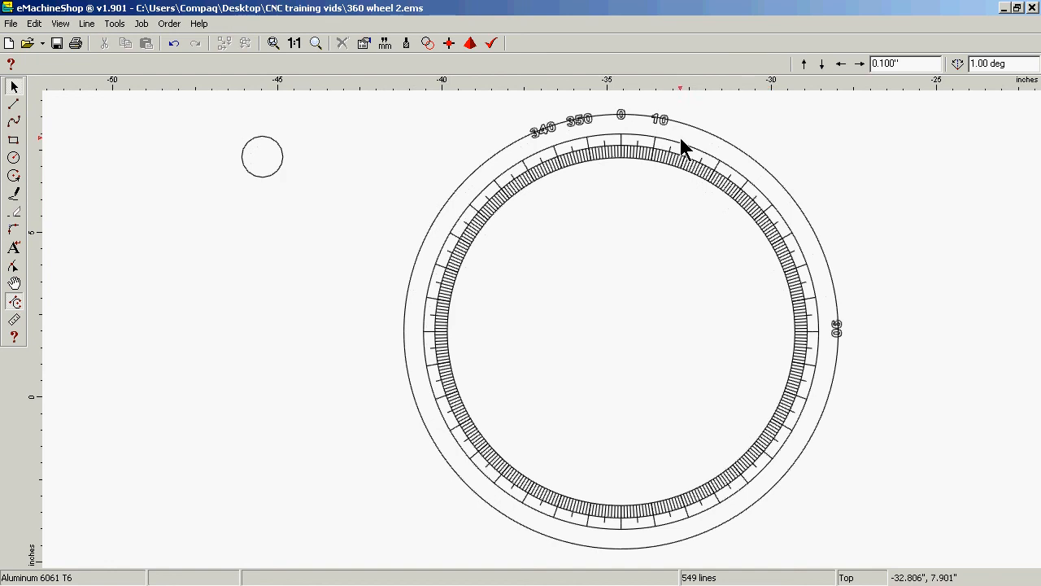
# Move the spare circle beside the wheel onto the 350 text as its centring circle.
pyautogui.click(587, 135)
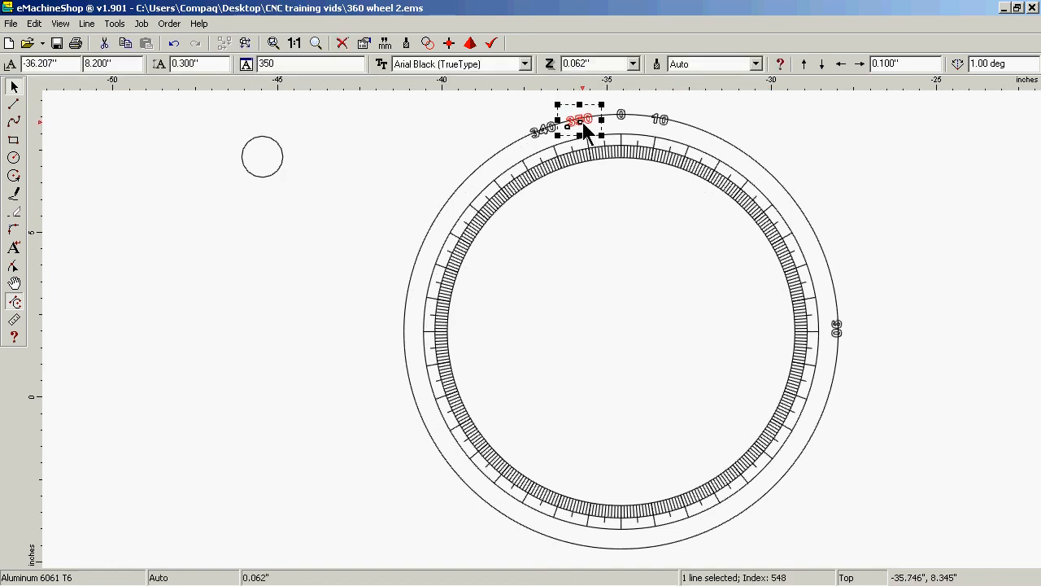
pyautogui.click(267, 173)
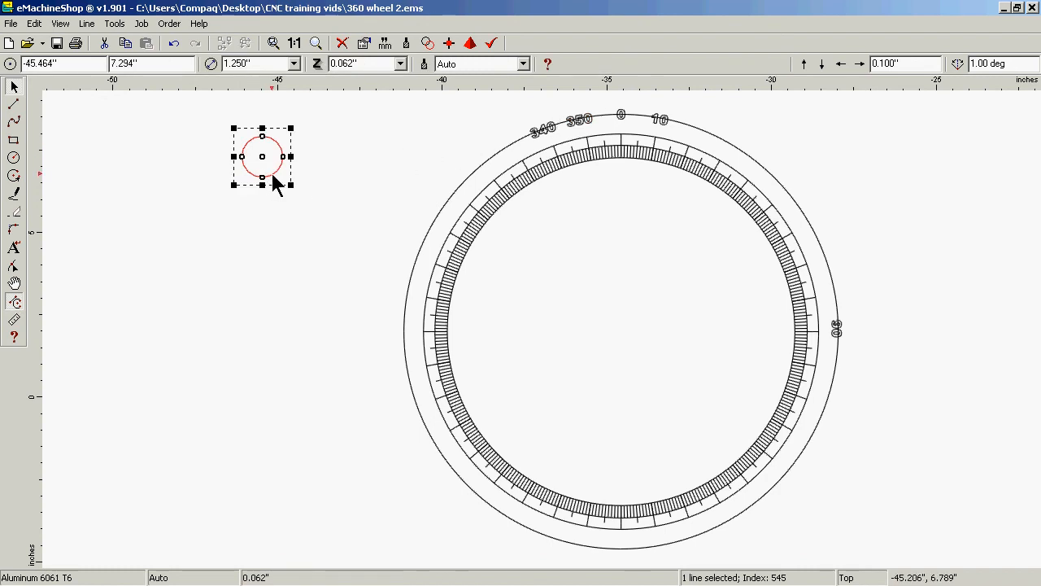
pyautogui.moveTo(279, 160); pyautogui.dragTo(582, 130)
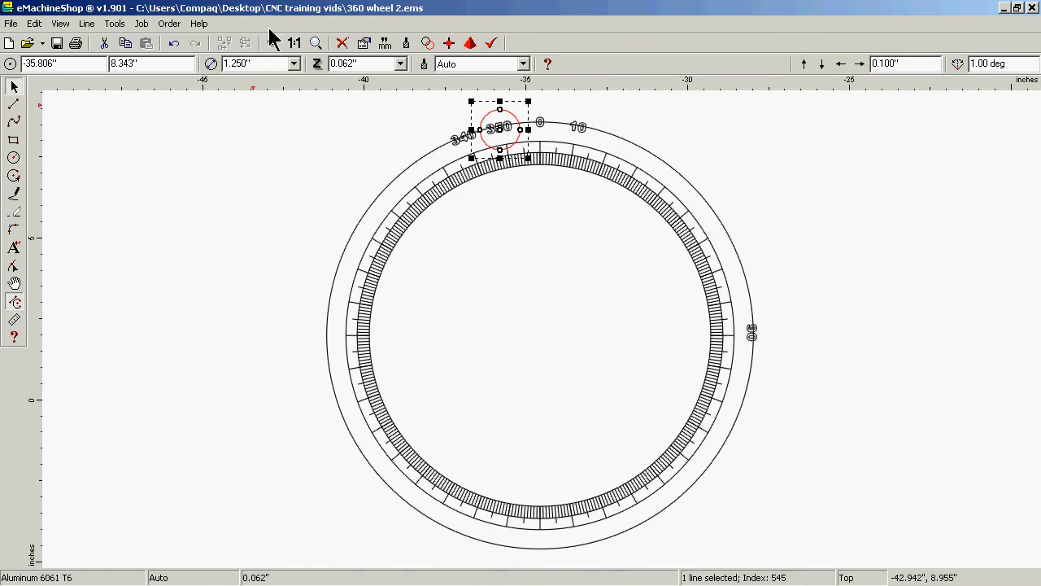
# Select the 350 text together with its centring circle, snap both onto the outer circle near the 350-degree mark, and clear the selection.
pyautogui.click(316, 43)
pyautogui.click(499, 127)
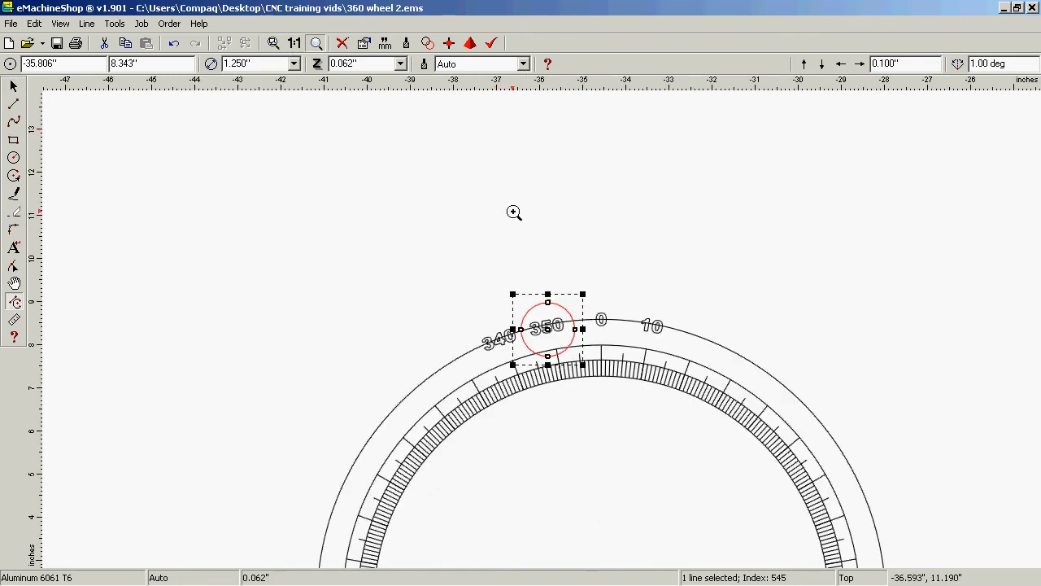
pyautogui.click(564, 337)
pyautogui.click(529, 315)
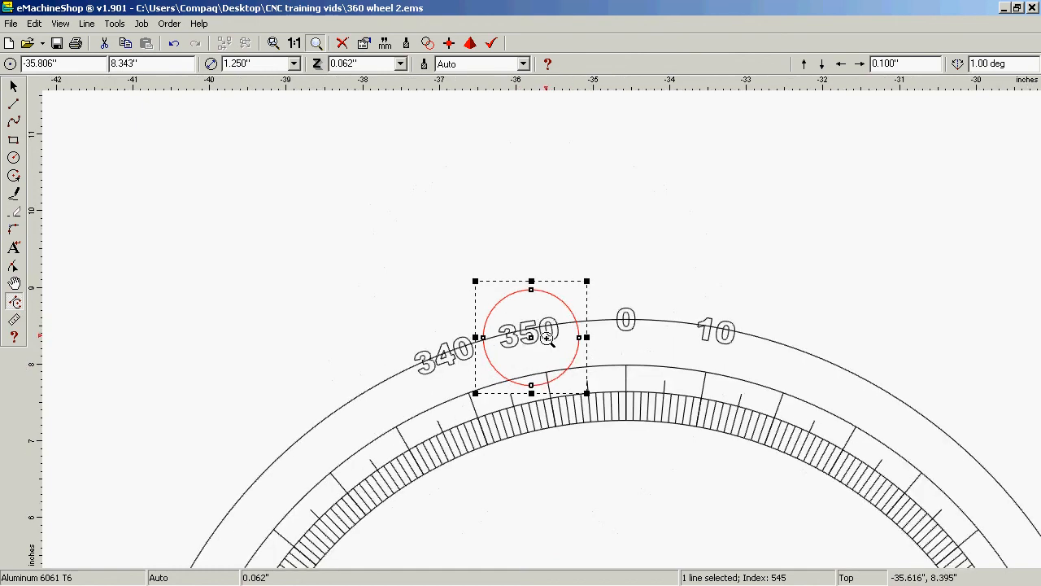
pyautogui.click(547, 344)
pyautogui.click(546, 345)
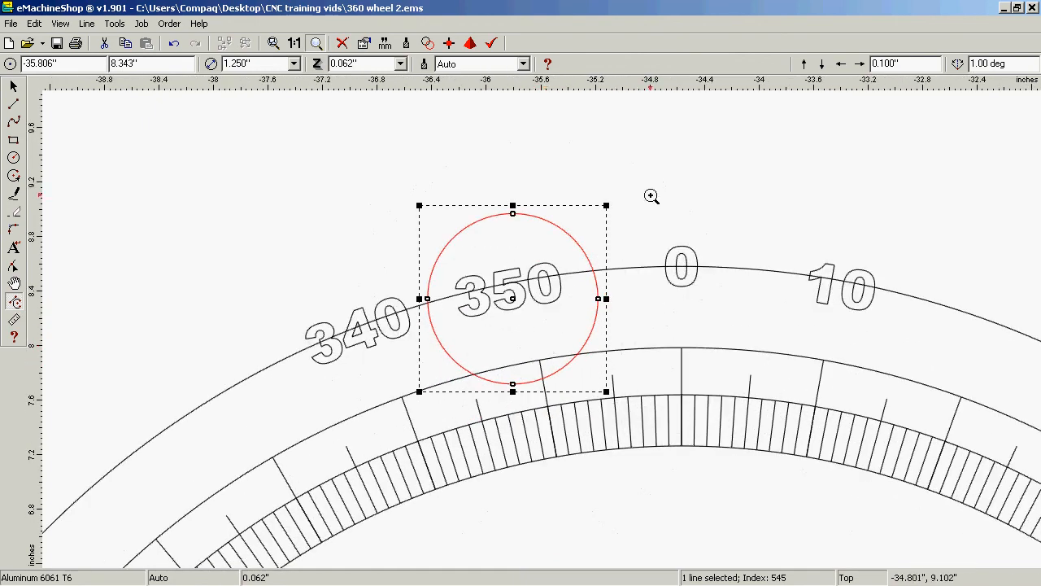
pyautogui.click(14, 90)
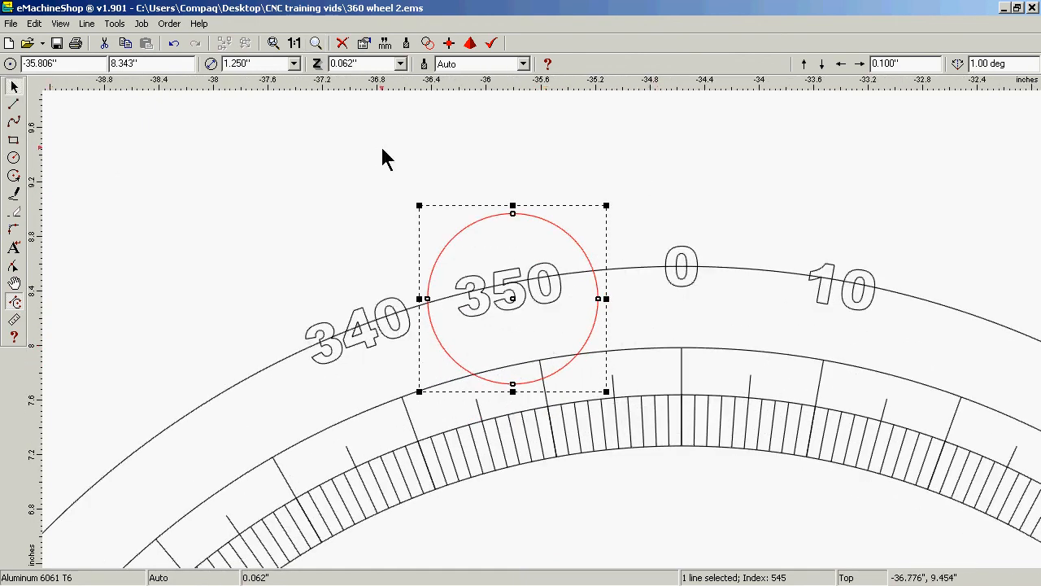
pyautogui.click(538, 268)
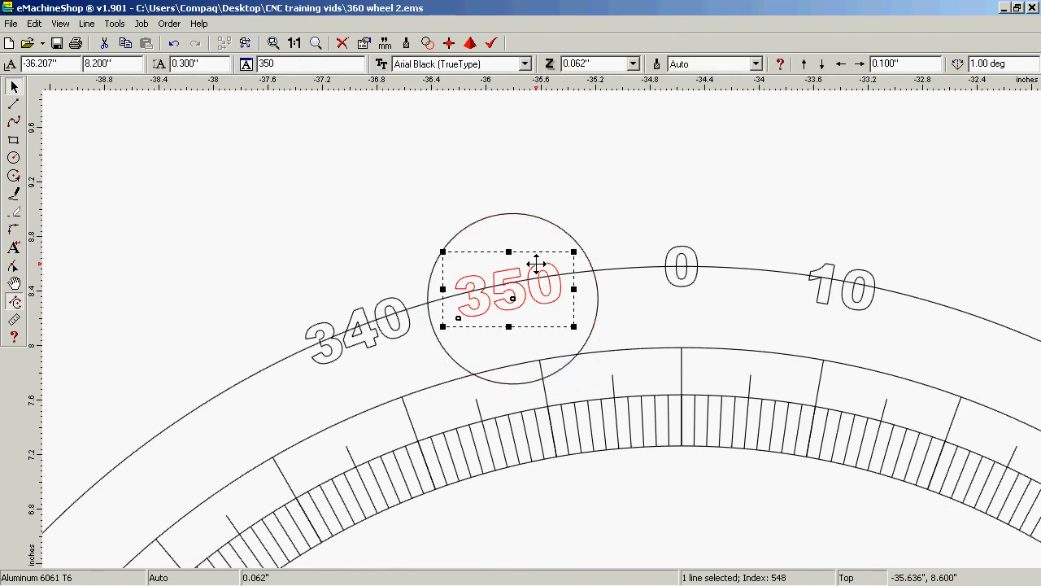
pyautogui.moveTo(536, 263); pyautogui.dragTo(541, 267)
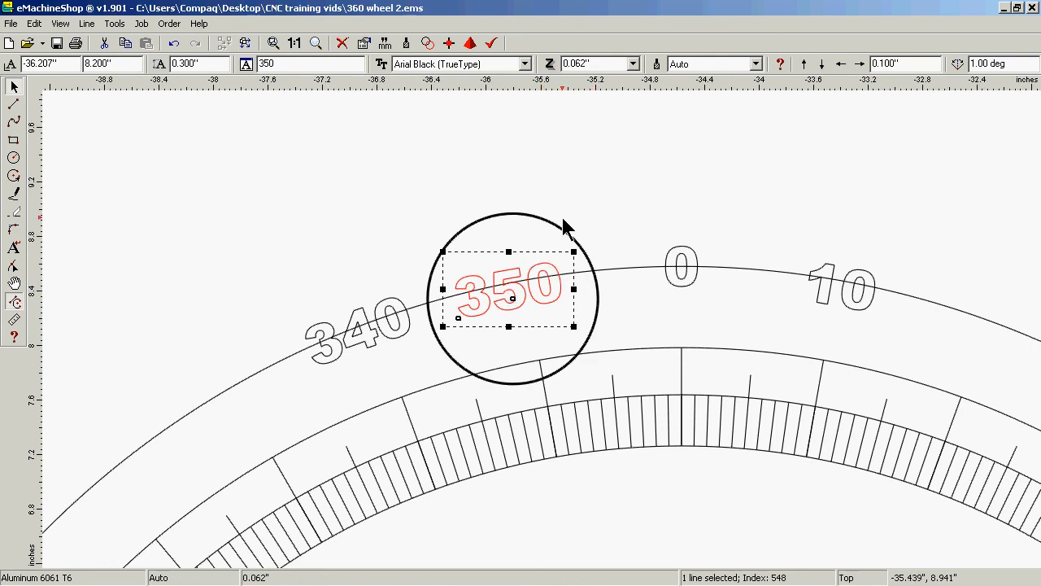
pyautogui.keyDown('shift'); pyautogui.click(562, 235); pyautogui.keyUp('shift')
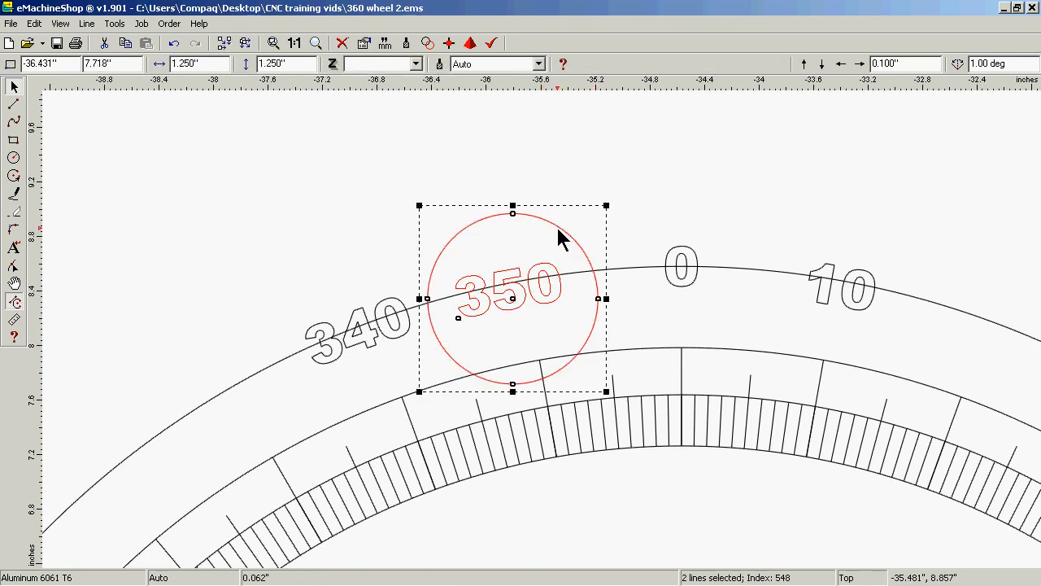
pyautogui.moveTo(559, 225); pyautogui.dragTo(568, 216)
pyautogui.scroll(-4, 666, 175)
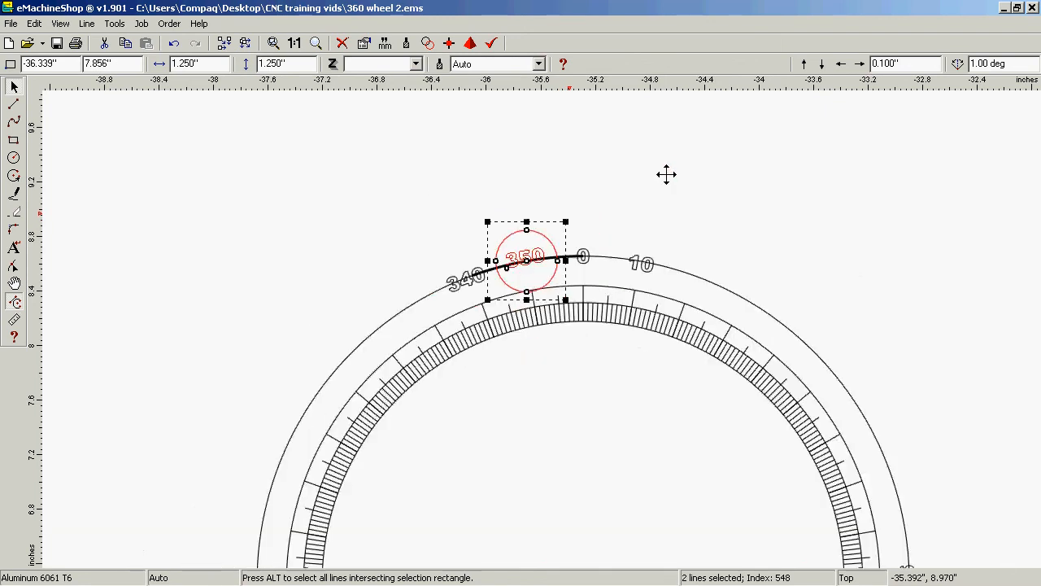
pyautogui.click(796, 183)
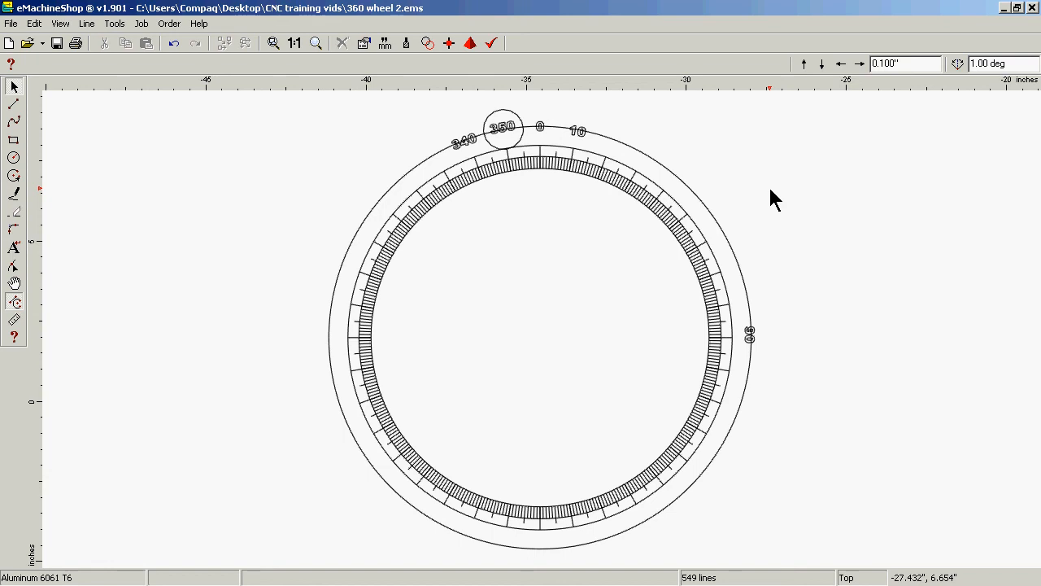
# Set the 350 text's centring circle to a 1-inch diameter off the wheel and snap it back onto the outer circle around the 350 text.
pyautogui.click(525, 147)
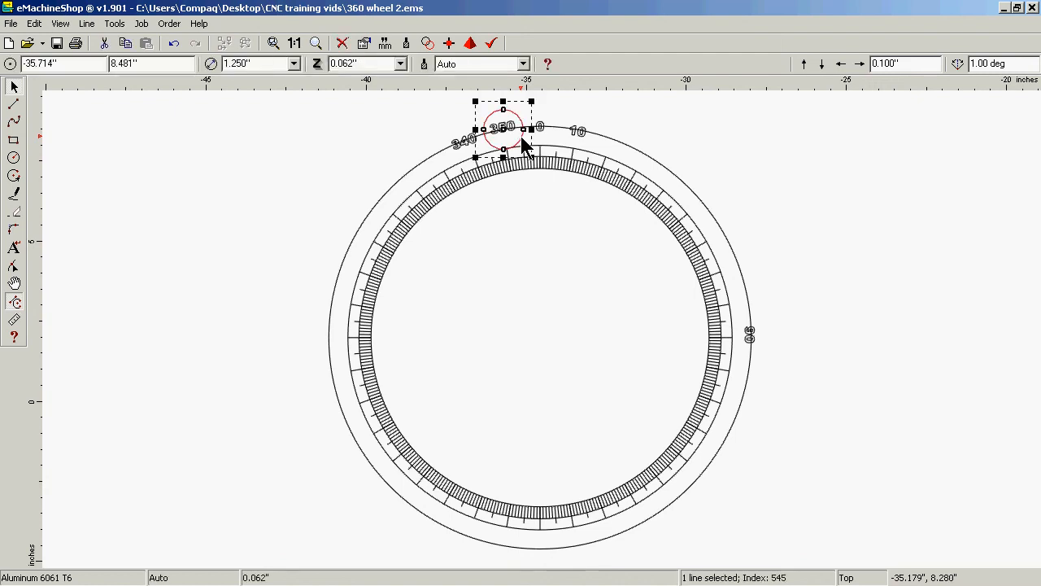
pyautogui.moveTo(525, 146); pyautogui.dragTo(225, 186)
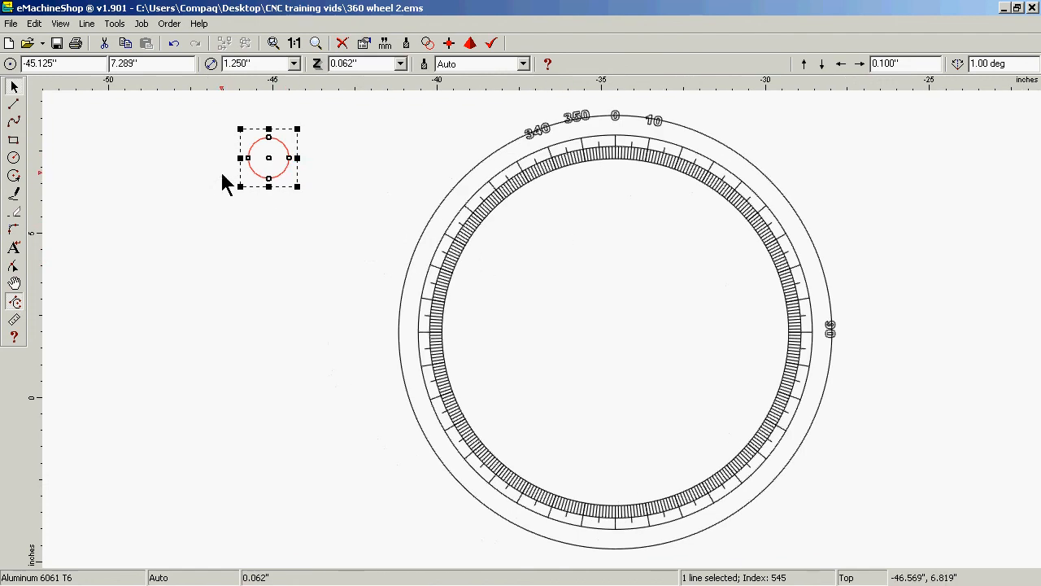
pyautogui.doubleClick(252, 63)
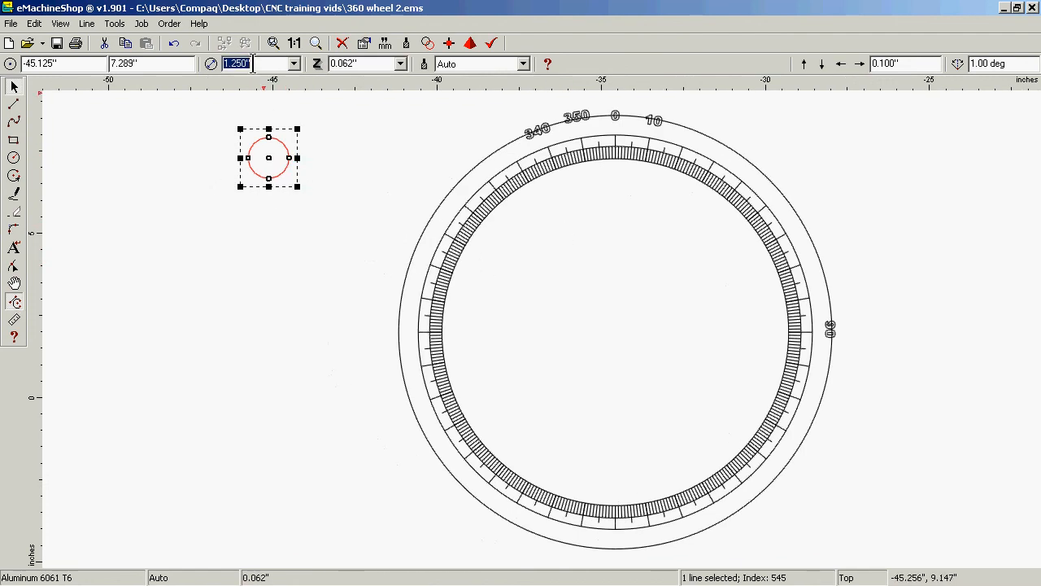
pyautogui.write('1')
pyautogui.press('Return')
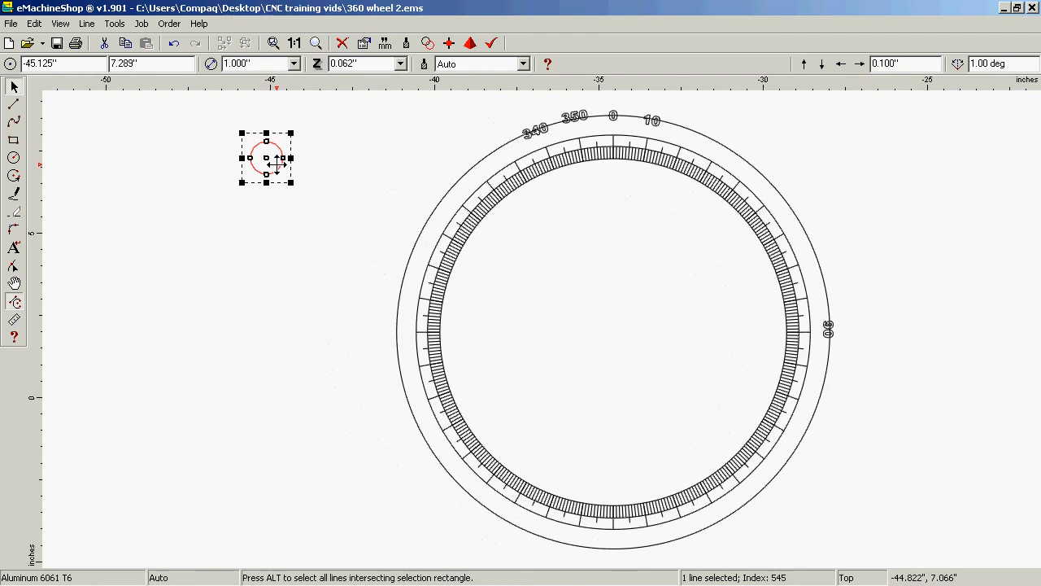
pyautogui.moveTo(266, 157); pyautogui.dragTo(576, 118)
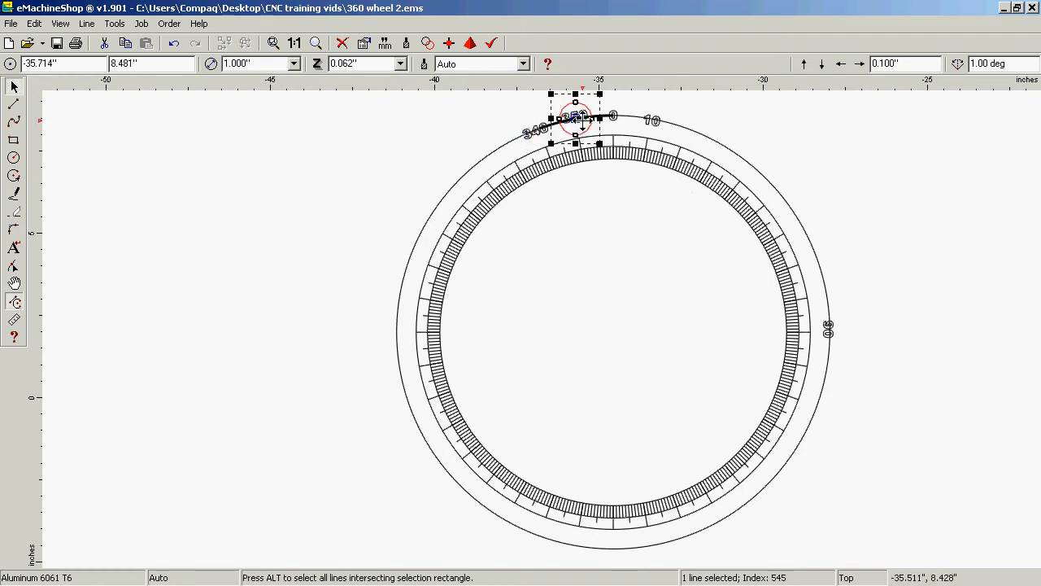
# Move the 350 text's centring circle off the wheel above the 340 text, then move the 350 text into that circle.
pyautogui.click(273, 43)
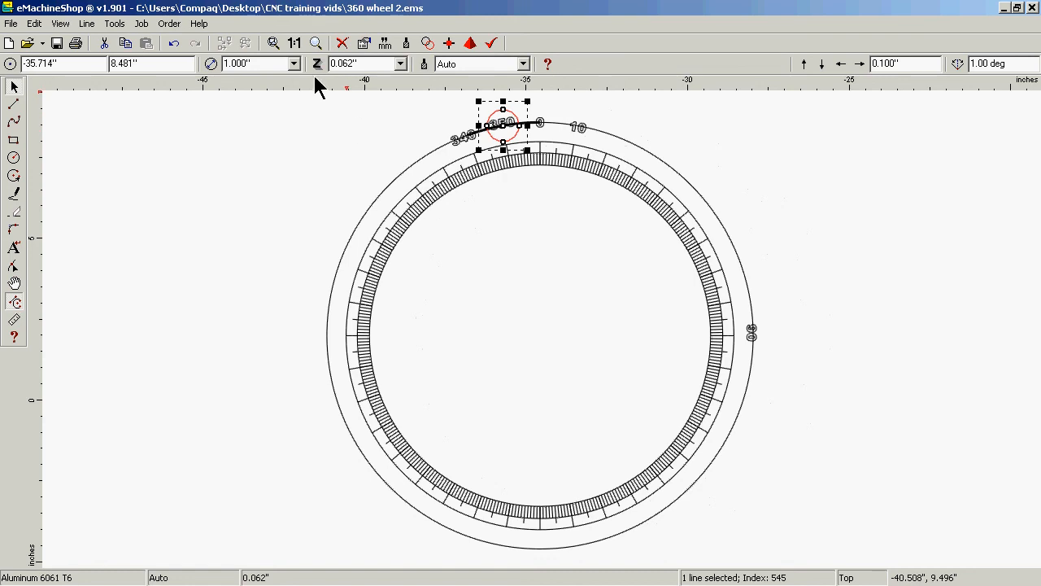
pyautogui.click(317, 43)
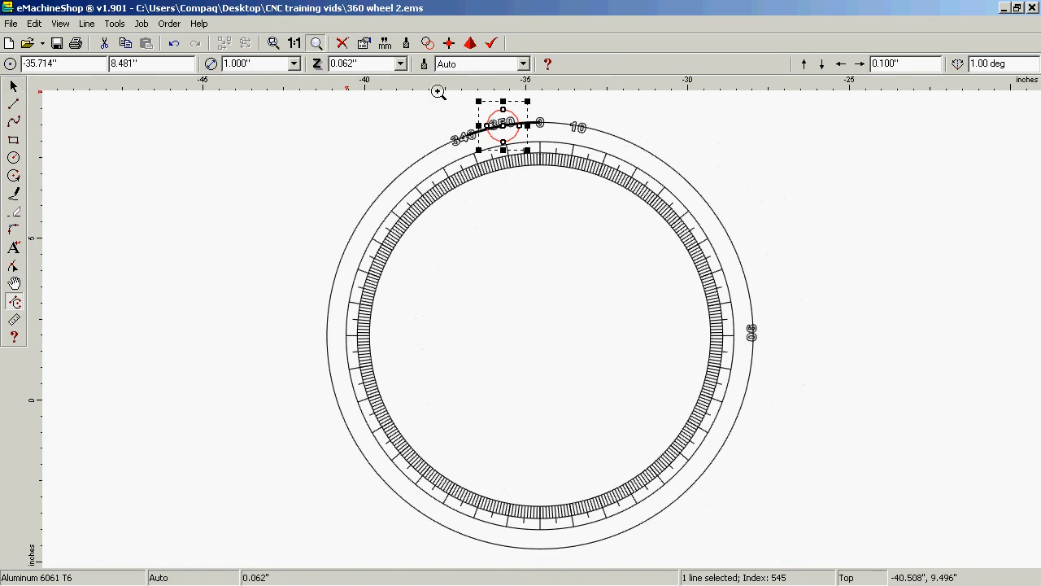
pyautogui.click(501, 132)
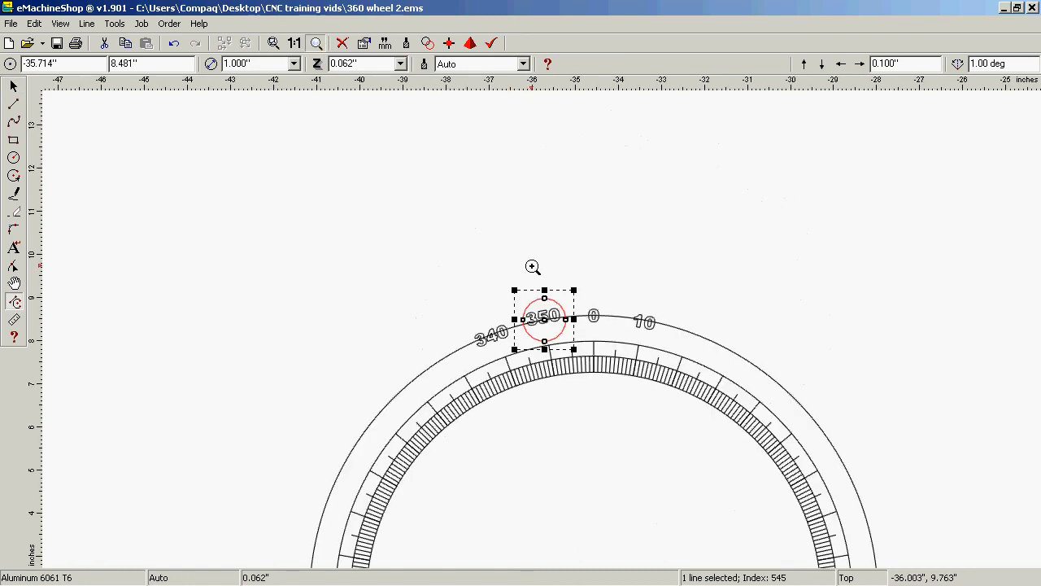
pyautogui.click(541, 327)
pyautogui.click(544, 327)
pyautogui.click(544, 327)
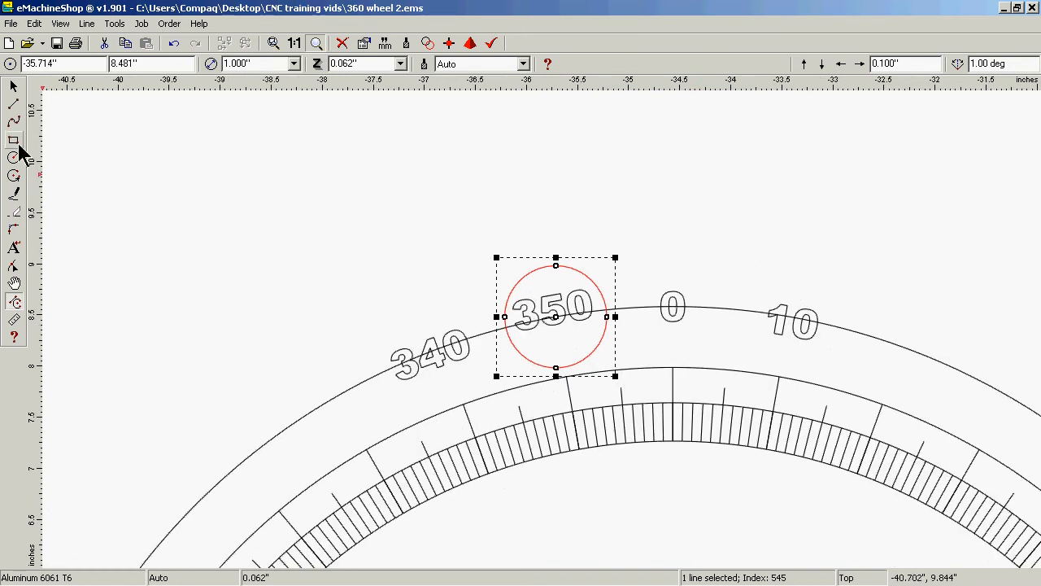
pyautogui.click(13, 84)
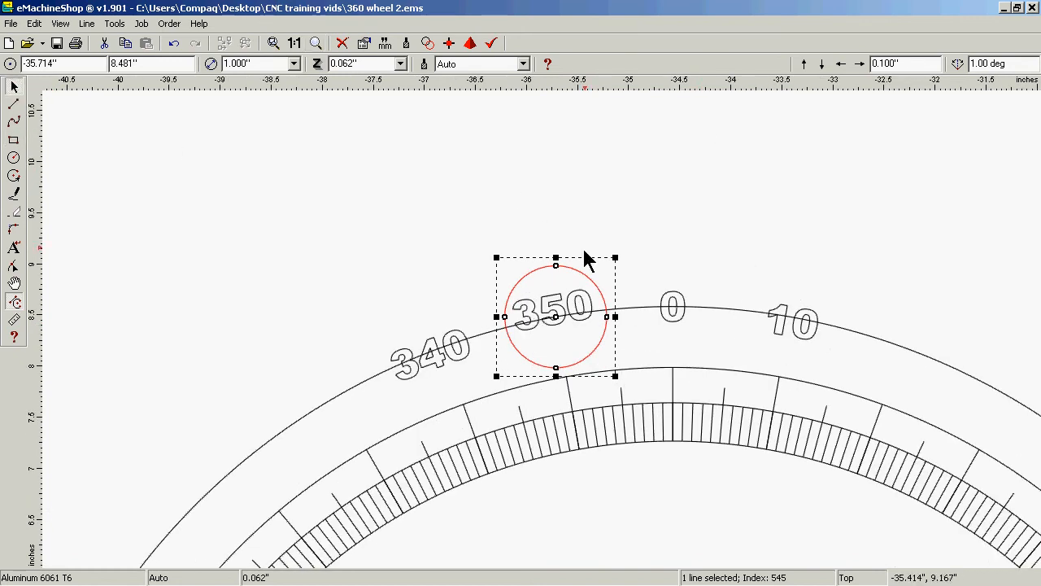
pyautogui.click(556, 294)
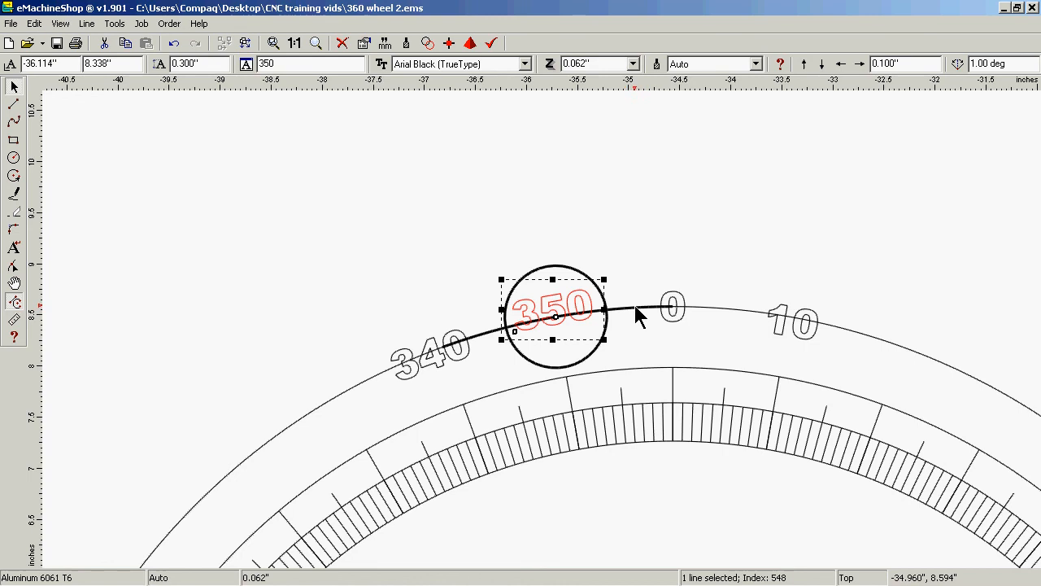
pyautogui.click(573, 269)
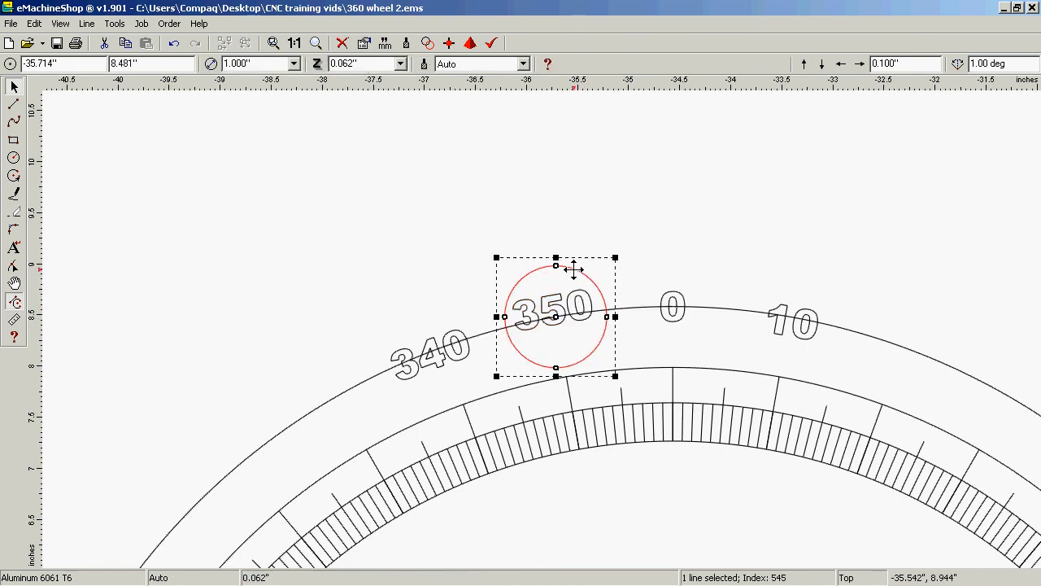
pyautogui.click(543, 297)
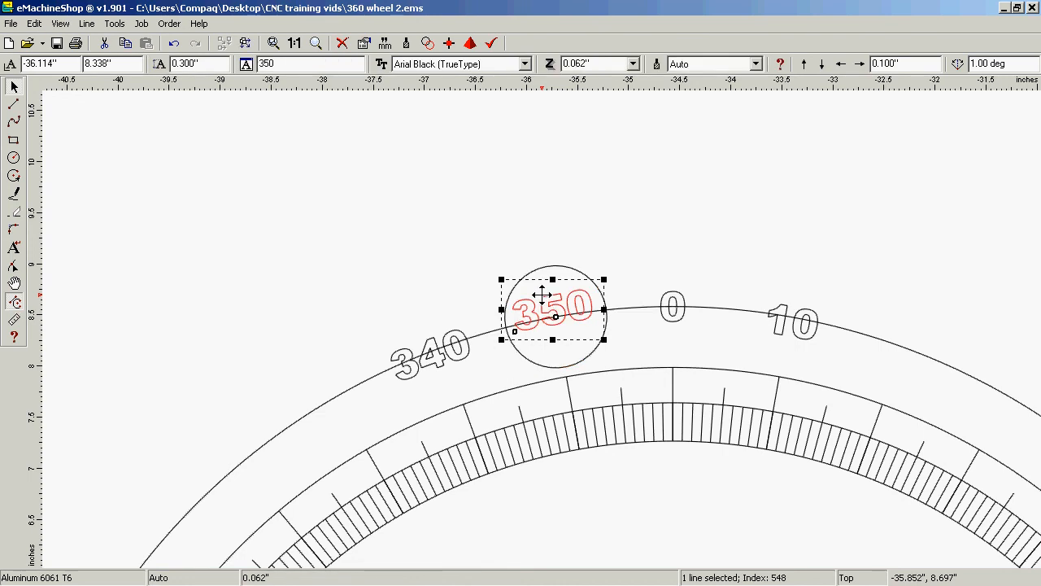
pyautogui.moveTo(542, 295); pyautogui.dragTo(372, 170)
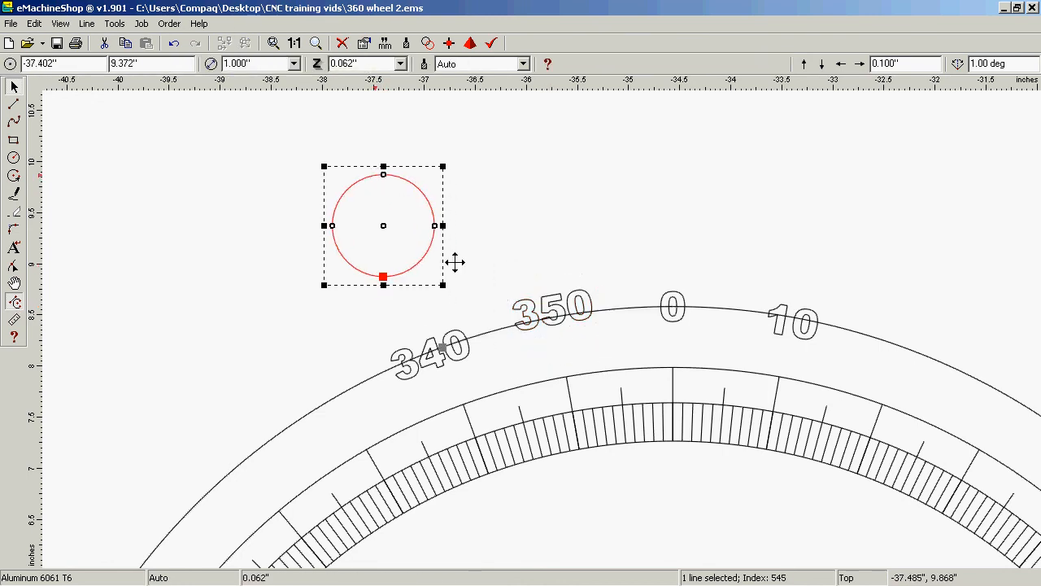
pyautogui.scroll(-3, 550, 267)
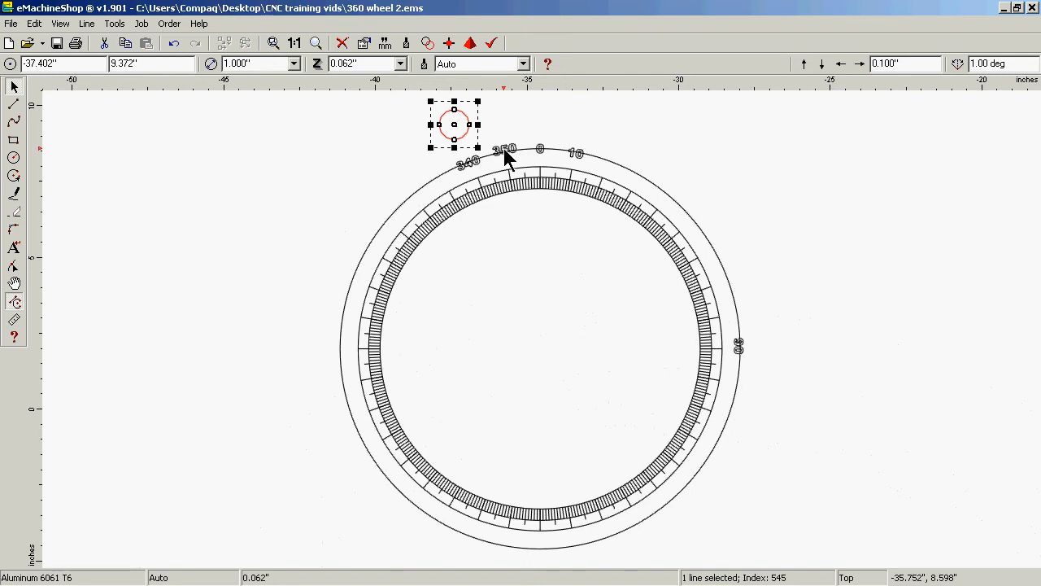
pyautogui.moveTo(505, 156); pyautogui.dragTo(460, 124)
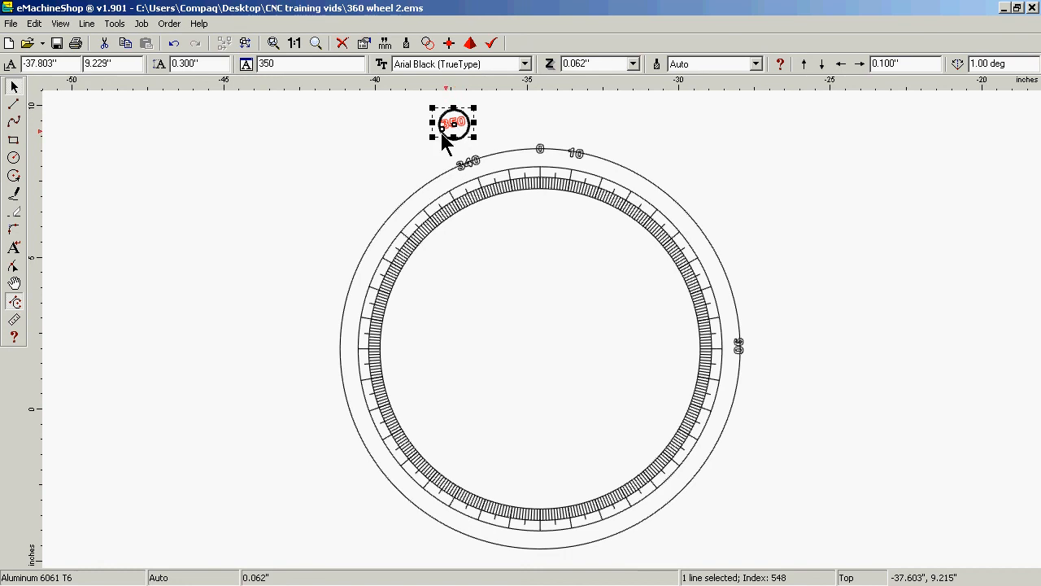
# Nudge the 350 text 0.3 inch down and 0.1 inch right within its centring circle.
pyautogui.click(316, 43)
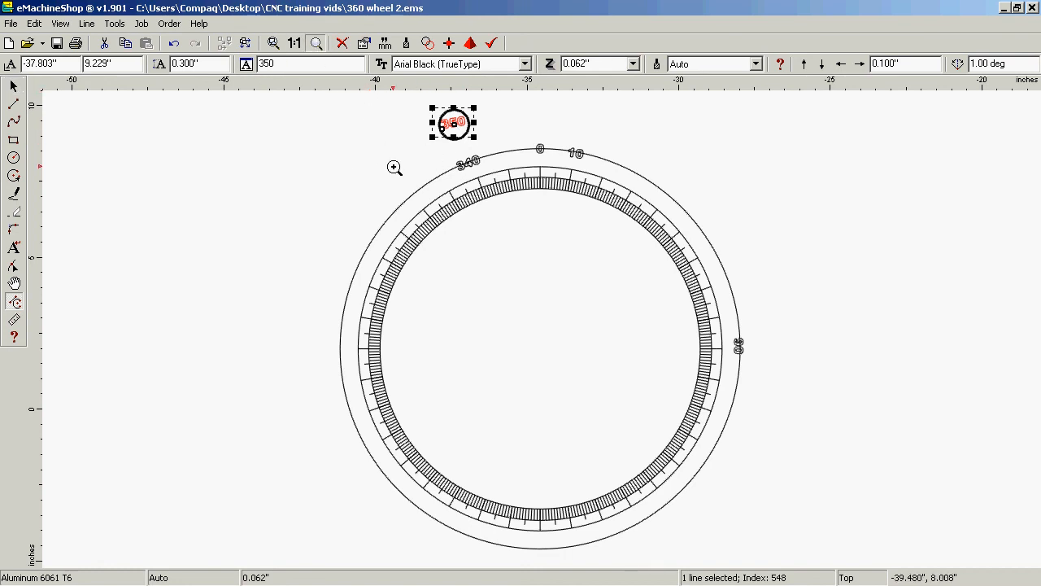
pyautogui.click(449, 138)
pyautogui.click(568, 322)
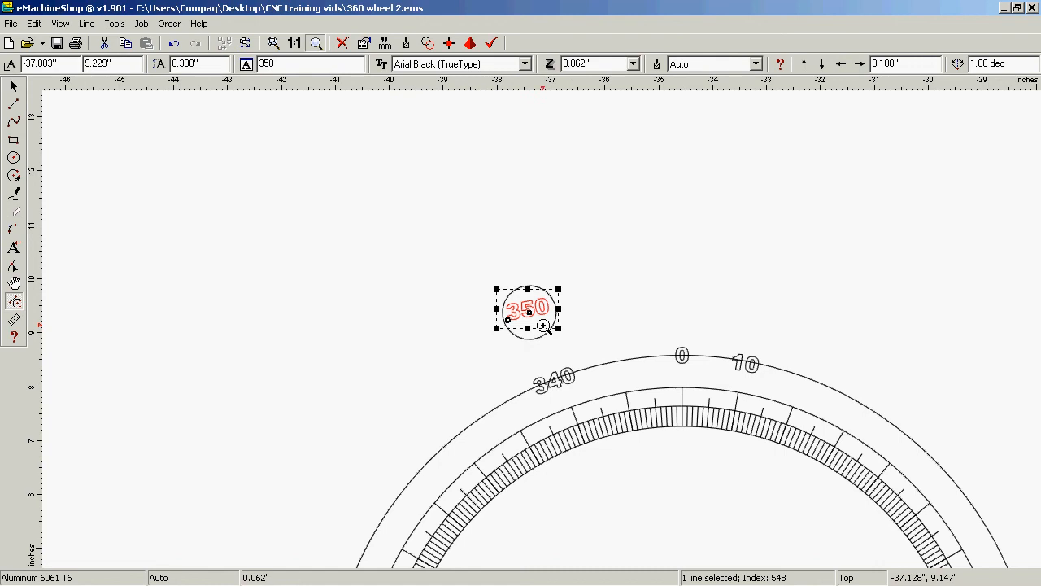
pyautogui.click(553, 324)
pyautogui.click(545, 331)
pyautogui.click(544, 329)
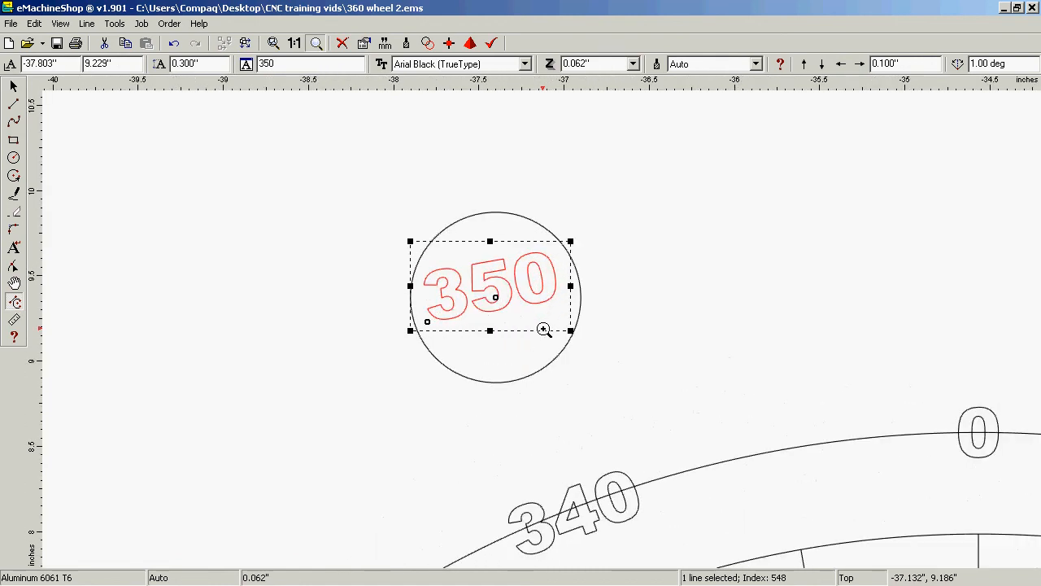
pyautogui.click(543, 328)
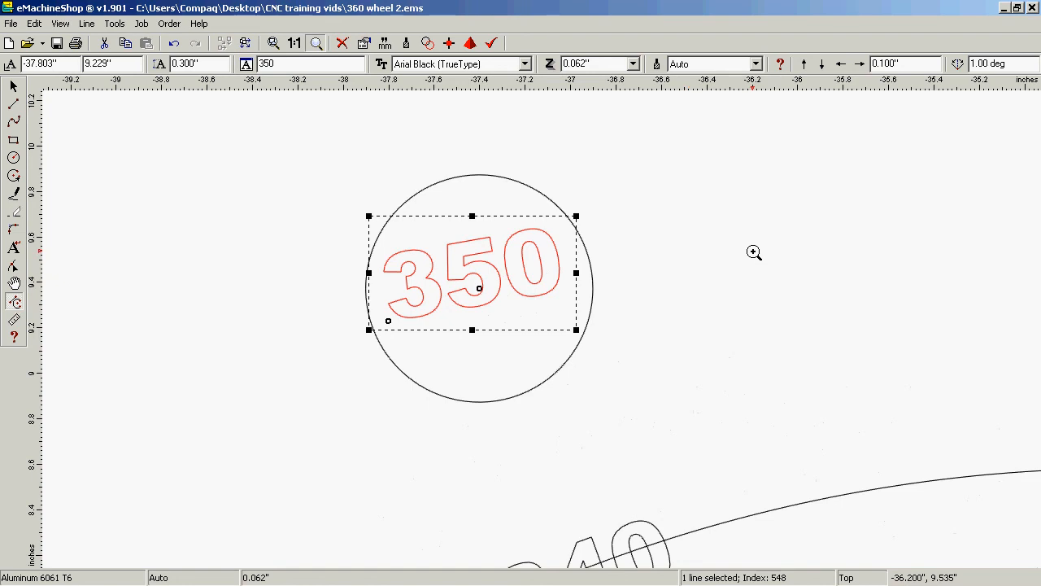
pyautogui.press('Down')
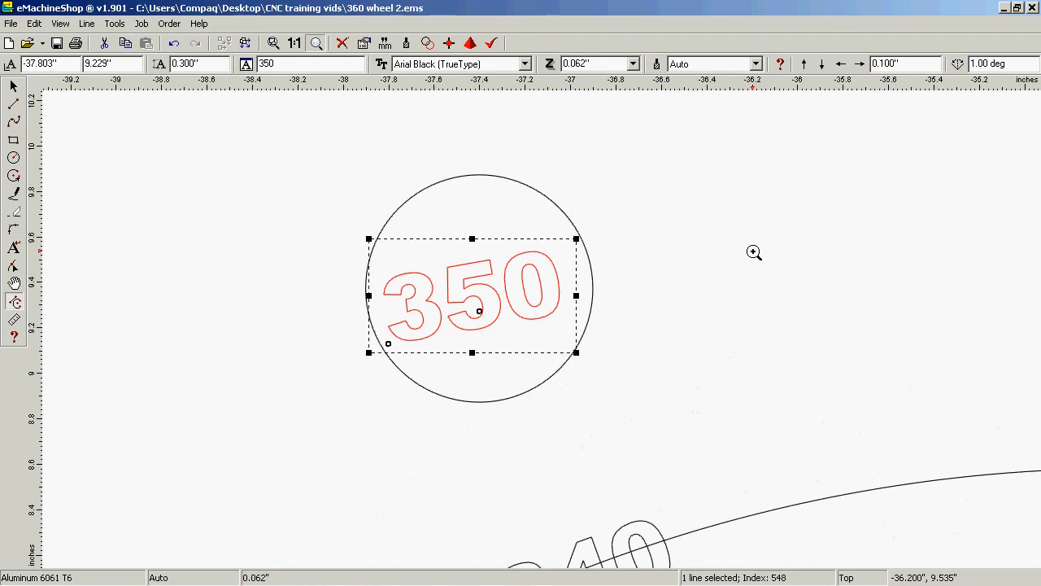
pyautogui.press('Down')
pyautogui.press('Down')
pyautogui.press('Right')
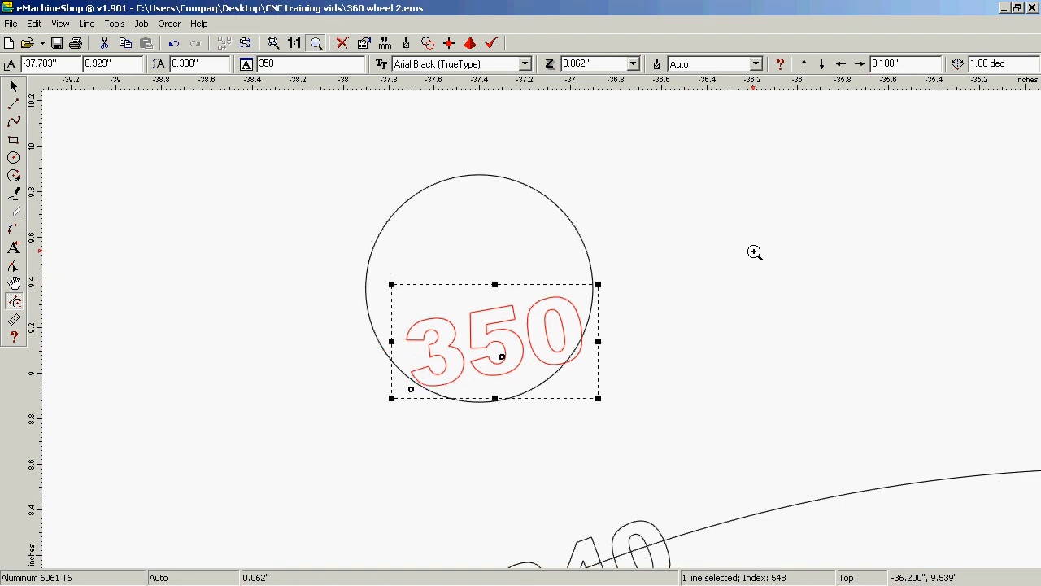
# Set the nudge step to 0.005 inch and accept the small value.
pyautogui.doubleClick(895, 64)
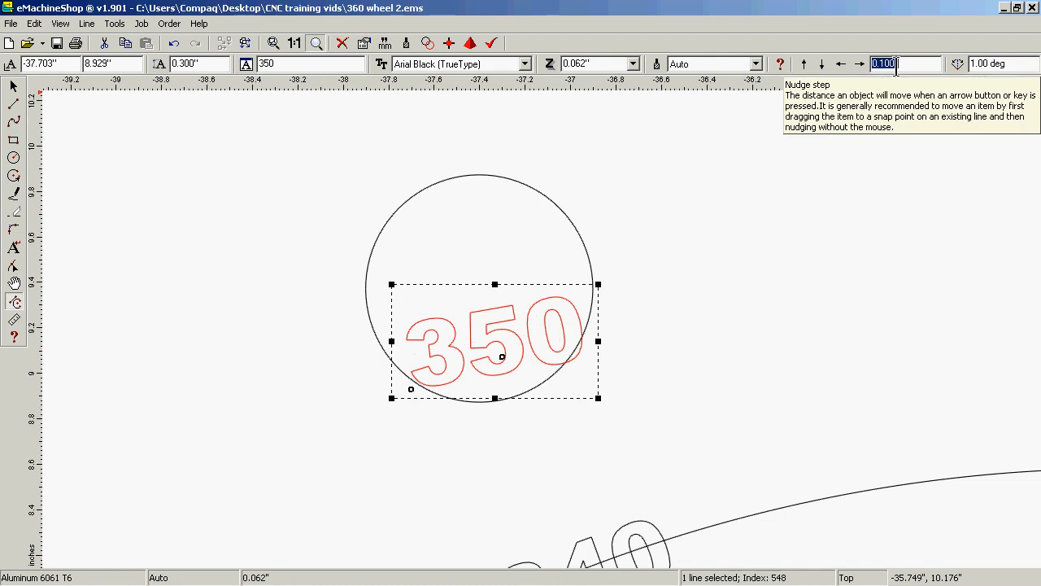
pyautogui.write('.')
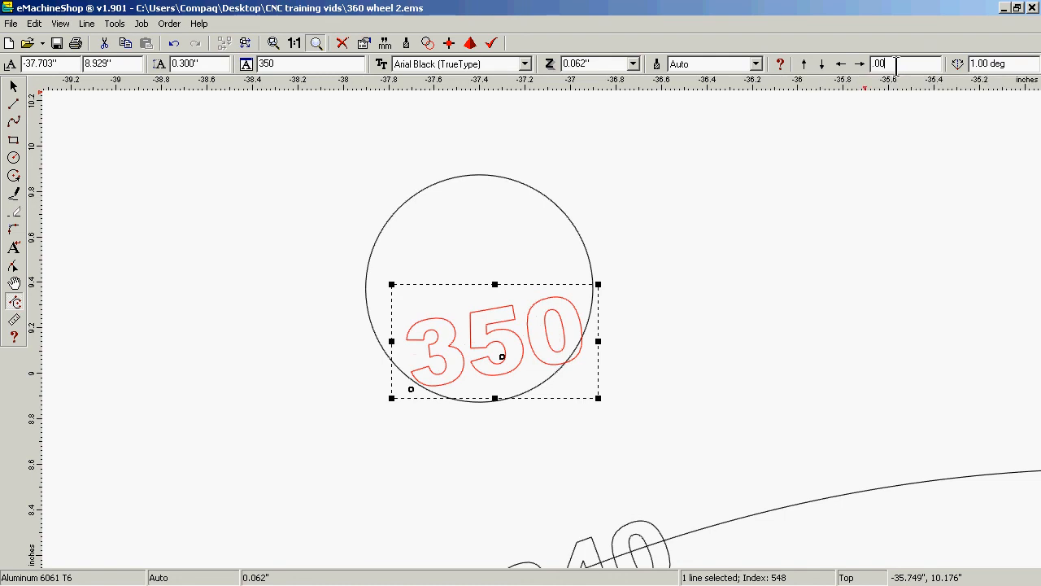
pyautogui.press('Return')
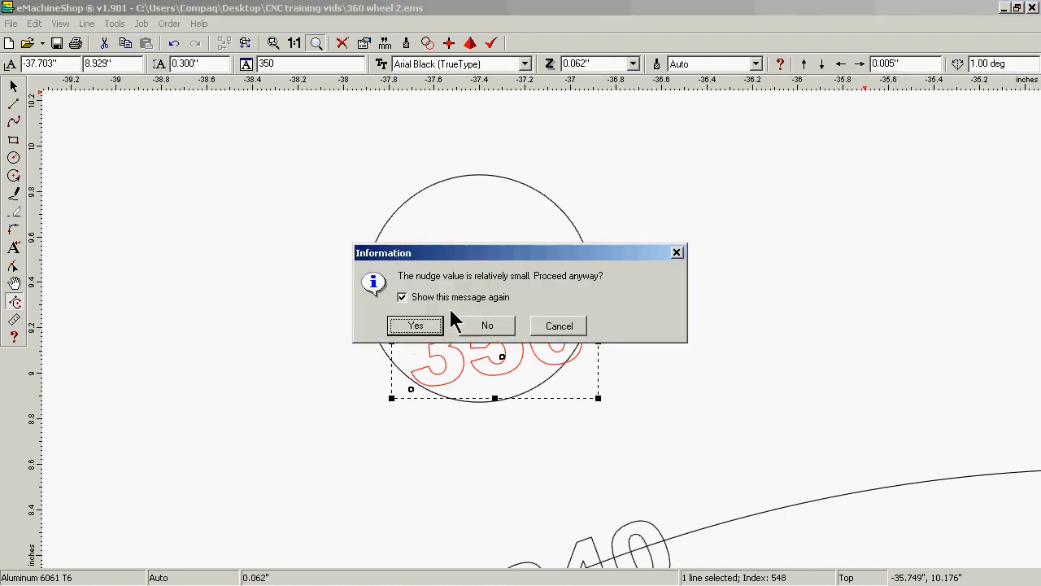
pyautogui.click(431, 328)
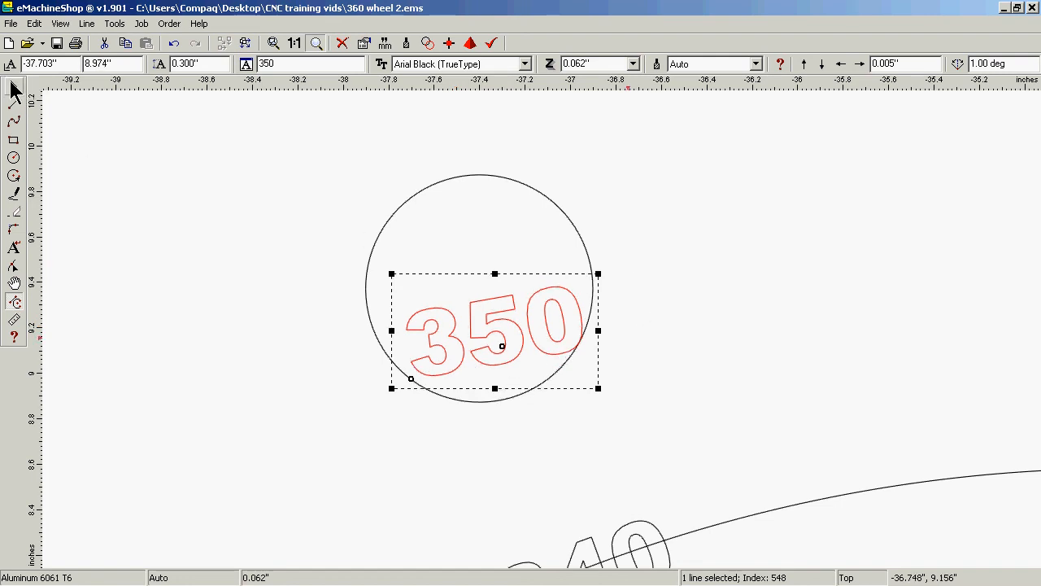
# Centre the 350 text inside its circle, finish with a 0.015-inch upward nudge, and clear the selection.
pyautogui.click(13, 86)
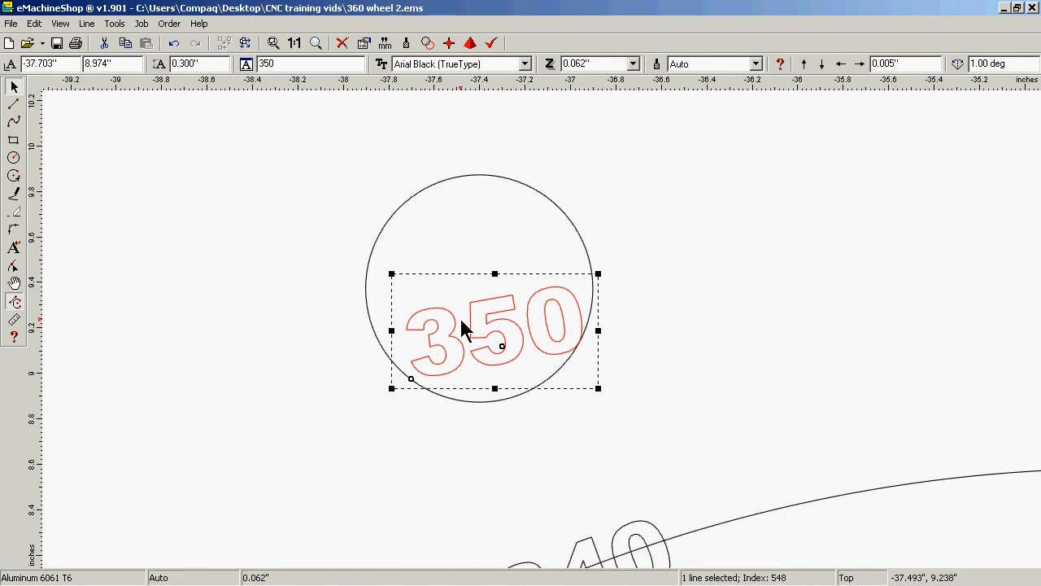
pyautogui.moveTo(480, 345); pyautogui.dragTo(456, 298)
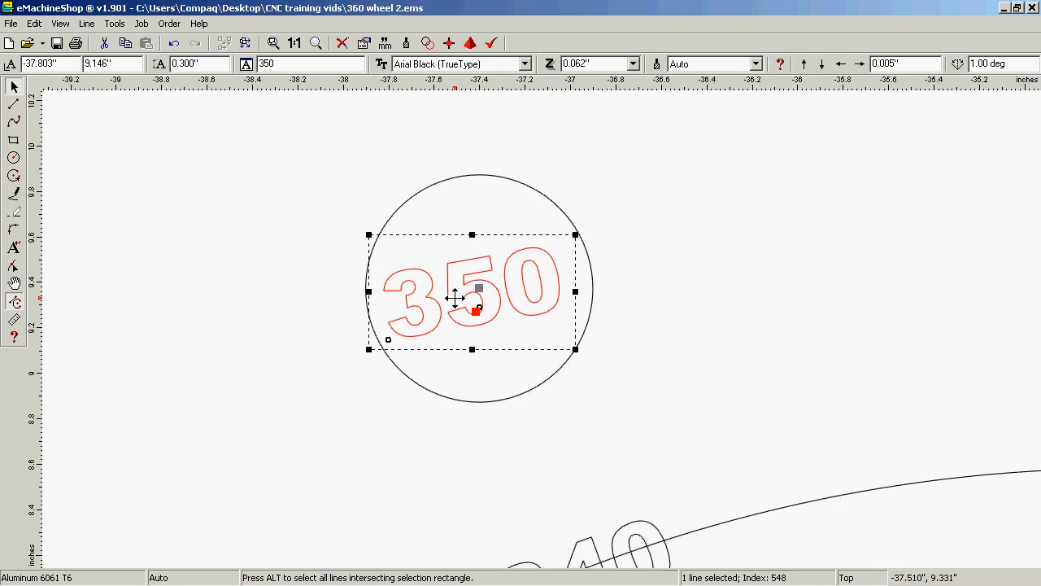
pyautogui.moveTo(454, 298); pyautogui.dragTo(464, 298)
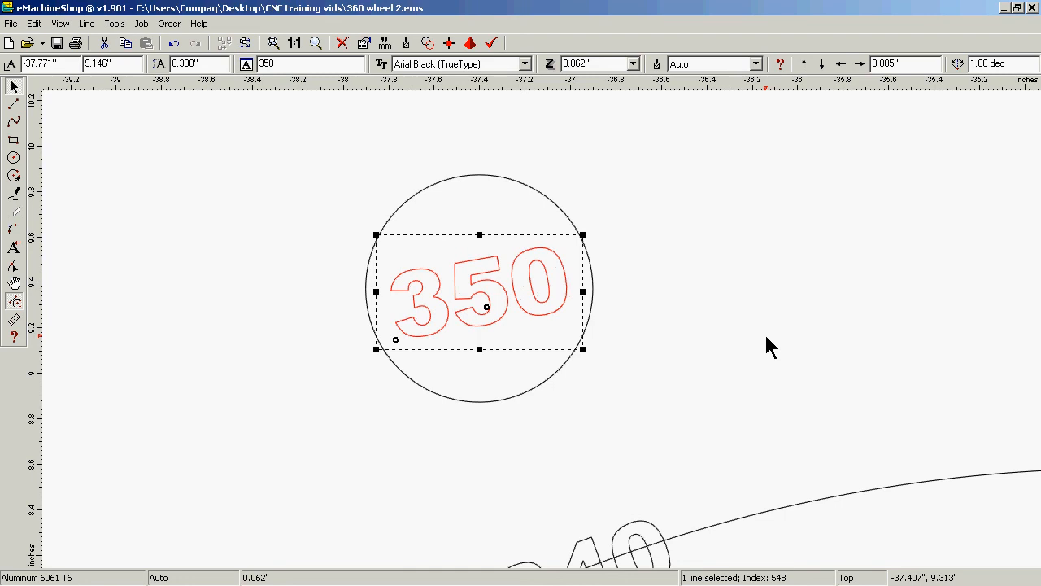
pyautogui.press('Up')
pyautogui.press('Up')
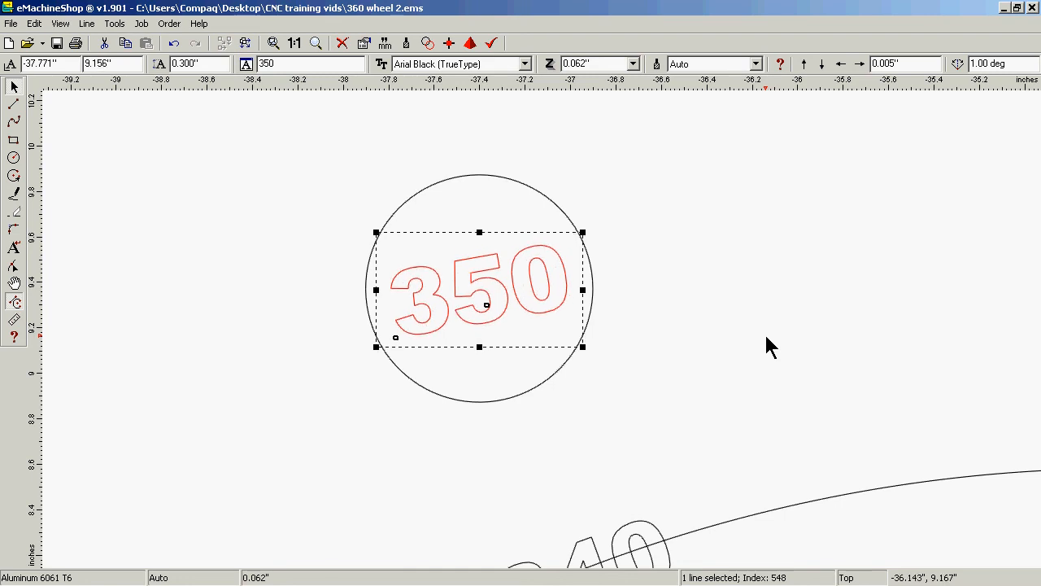
pyautogui.press('Up')
pyautogui.press('Up')
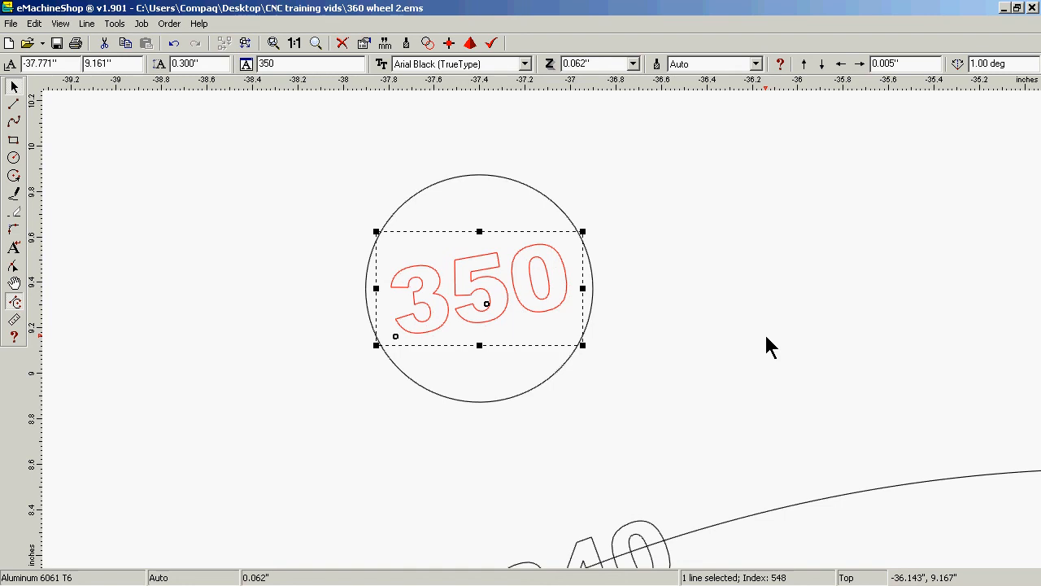
pyautogui.press('Escape')
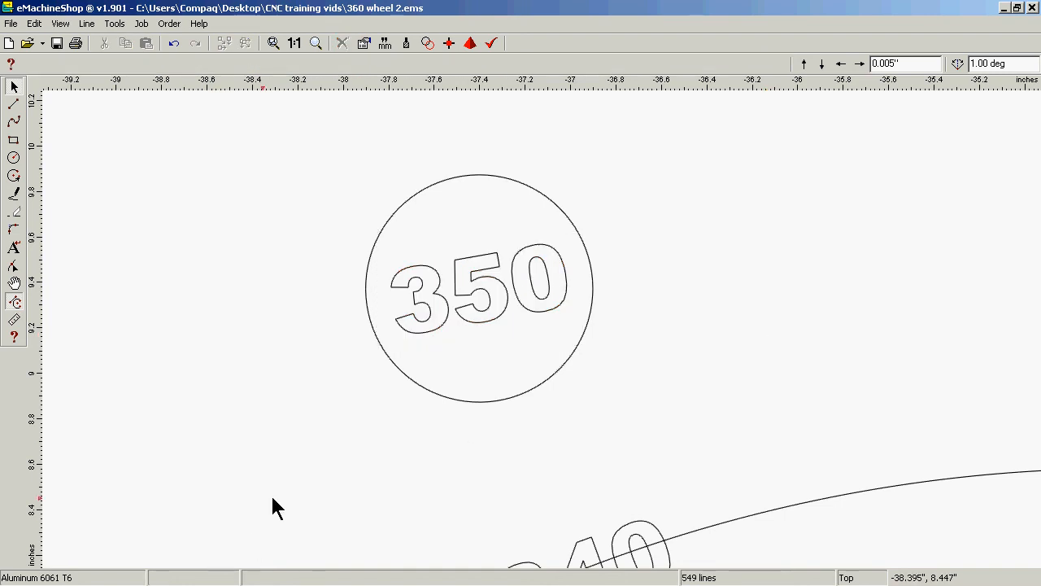
# Select the 350 text together with its centring circle and snap the circle's centre onto the outer circle near the 350-degree mark.
pyautogui.moveTo(348, 482); pyautogui.dragTo(613, 121)
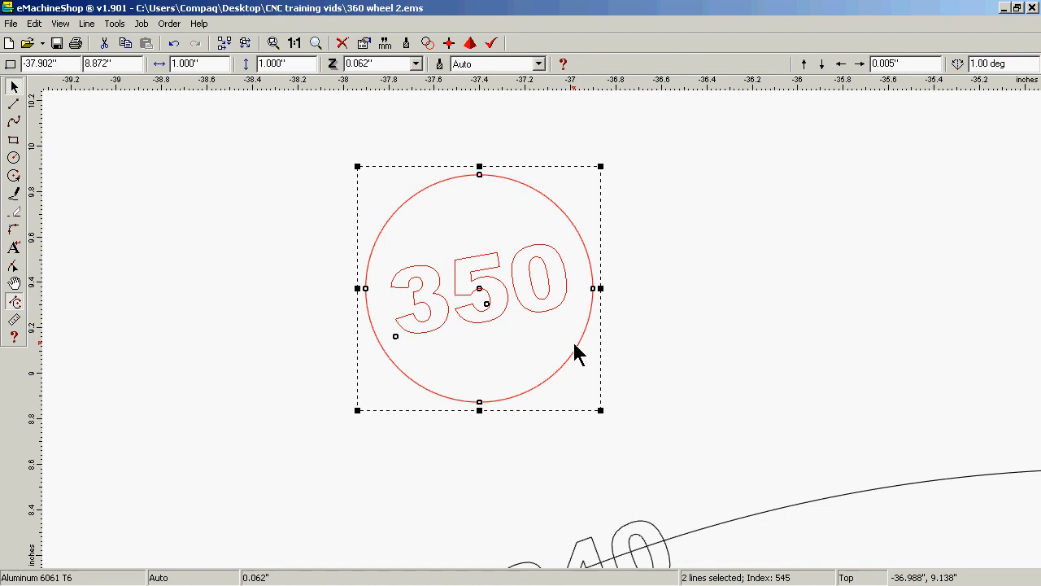
pyautogui.moveTo(576, 357)
pyautogui.mouseDown()
pyautogui.moveTo(788, 376)
pyautogui.moveTo(925, 425)
pyautogui.moveTo(1018, 436)
pyautogui.moveTo(1035, 454)
pyautogui.moveTo(1034, 445)
pyautogui.moveTo(698, 461)
pyautogui.moveTo(783, 535)
pyautogui.mouseUp()
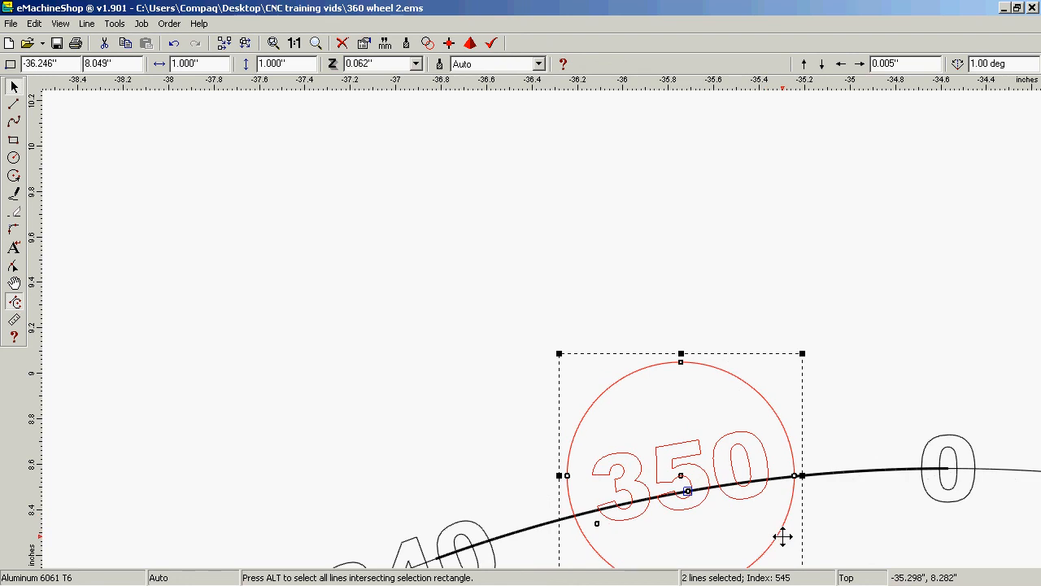
pyautogui.moveTo(783, 536)
pyautogui.mouseDown()
pyautogui.moveTo(823, 560)
pyautogui.moveTo(822, 533)
pyautogui.moveTo(777, 529)
pyautogui.mouseUp()
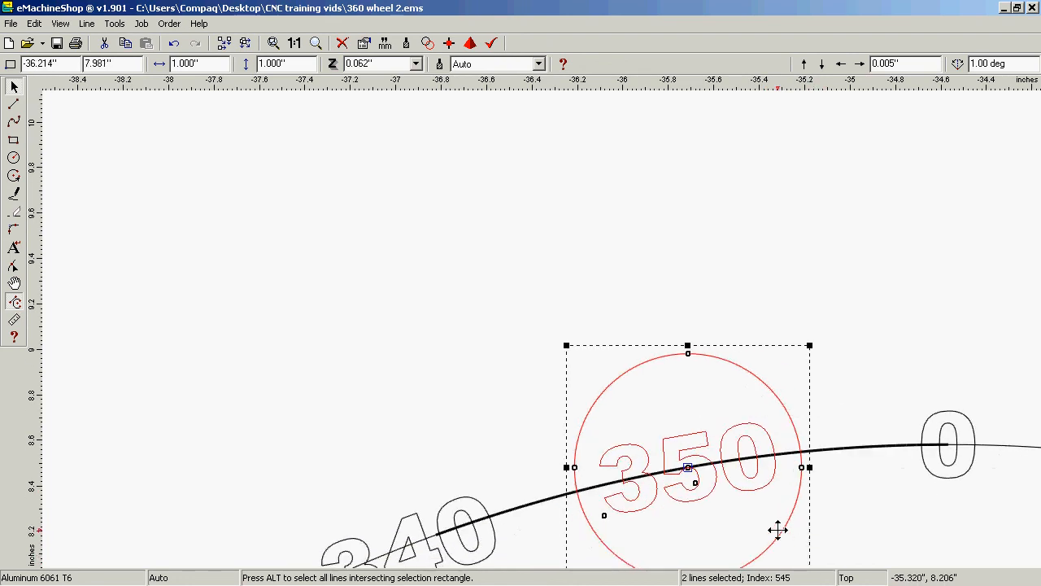
# Delete the centring circle around the 350 text.
pyautogui.scroll(-5, 777, 529)
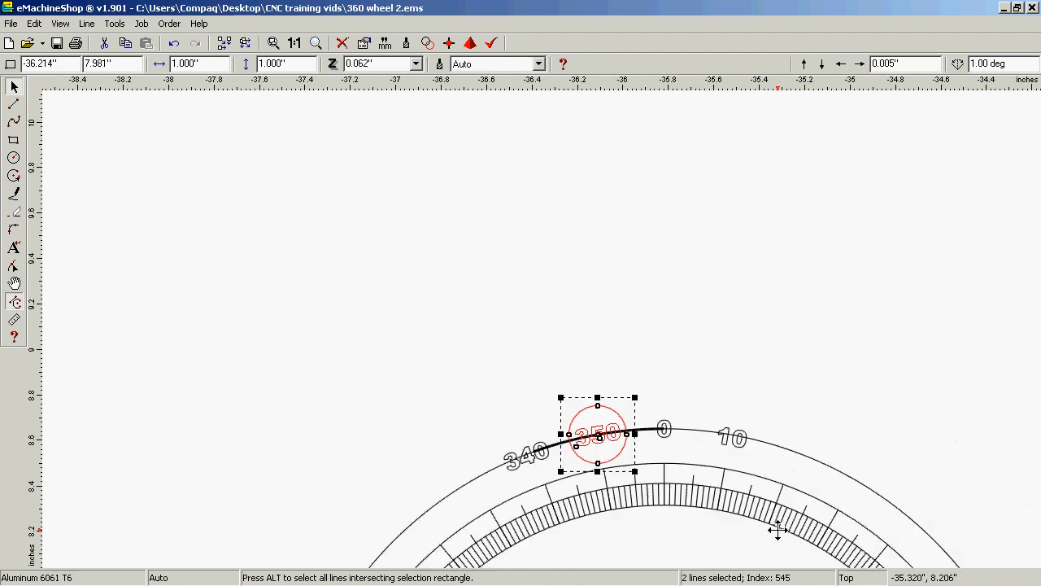
pyautogui.click(814, 310)
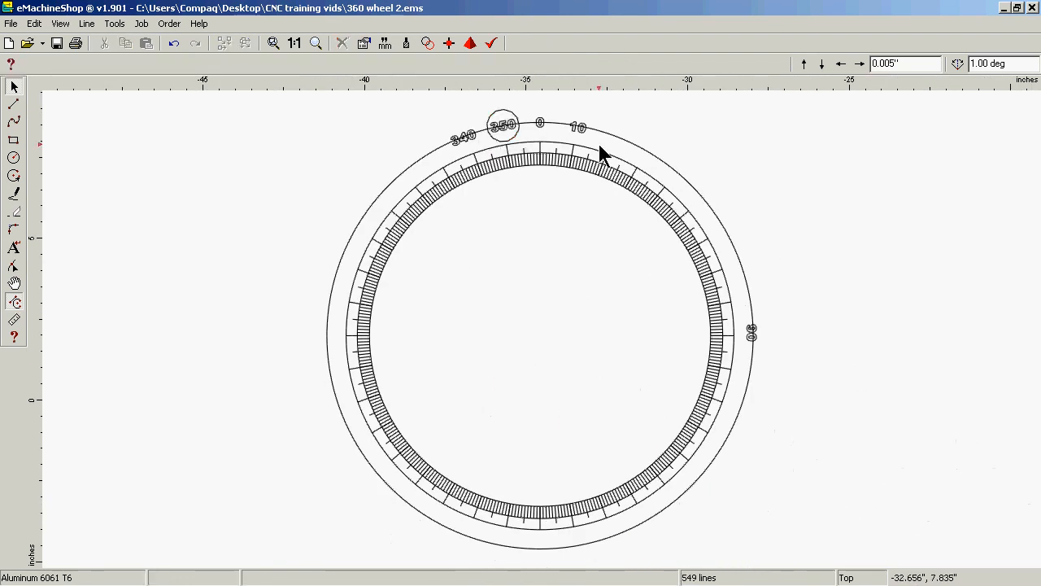
pyautogui.click(519, 140)
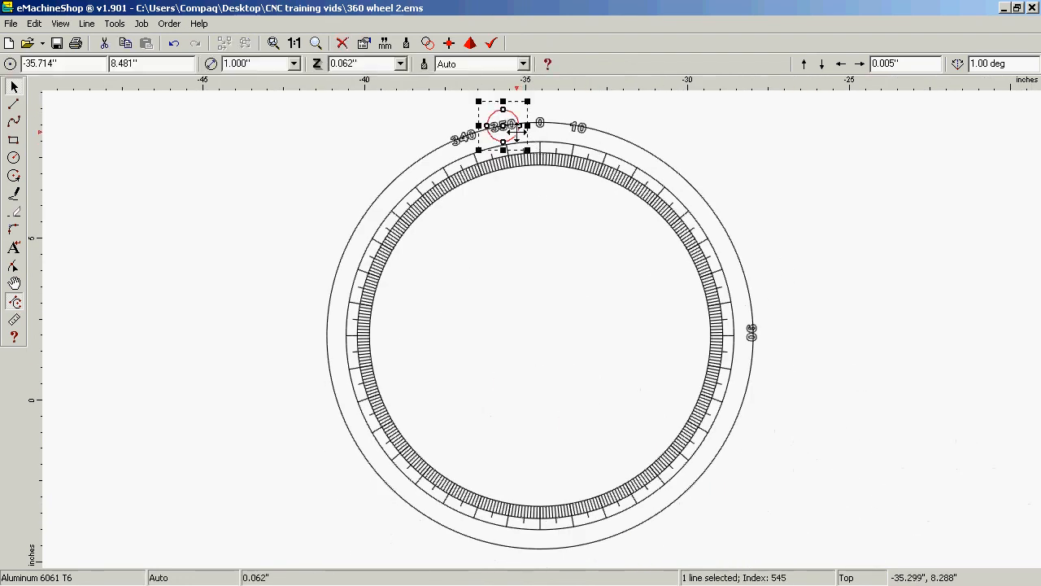
pyautogui.press('Delete')
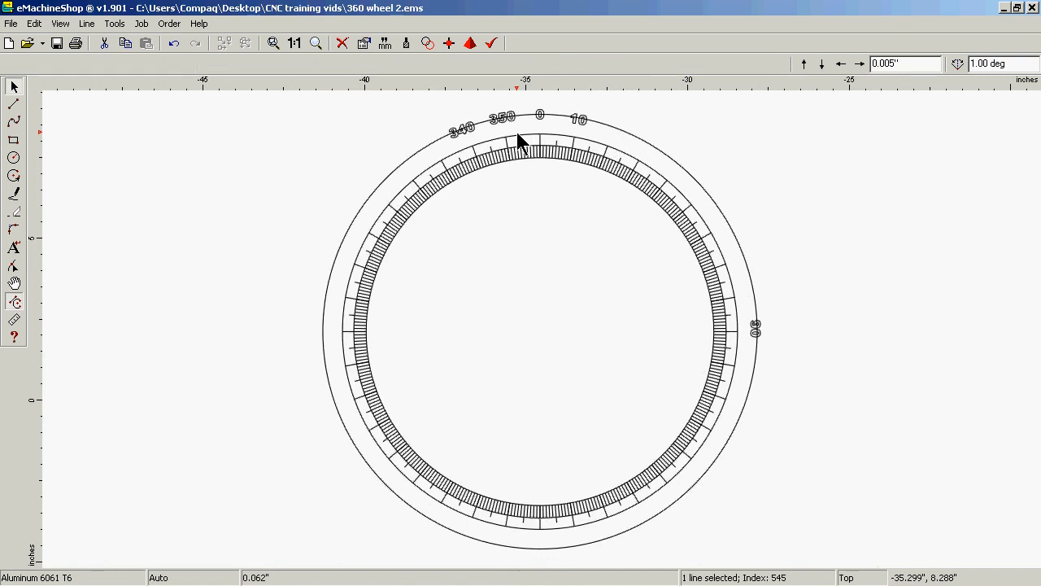